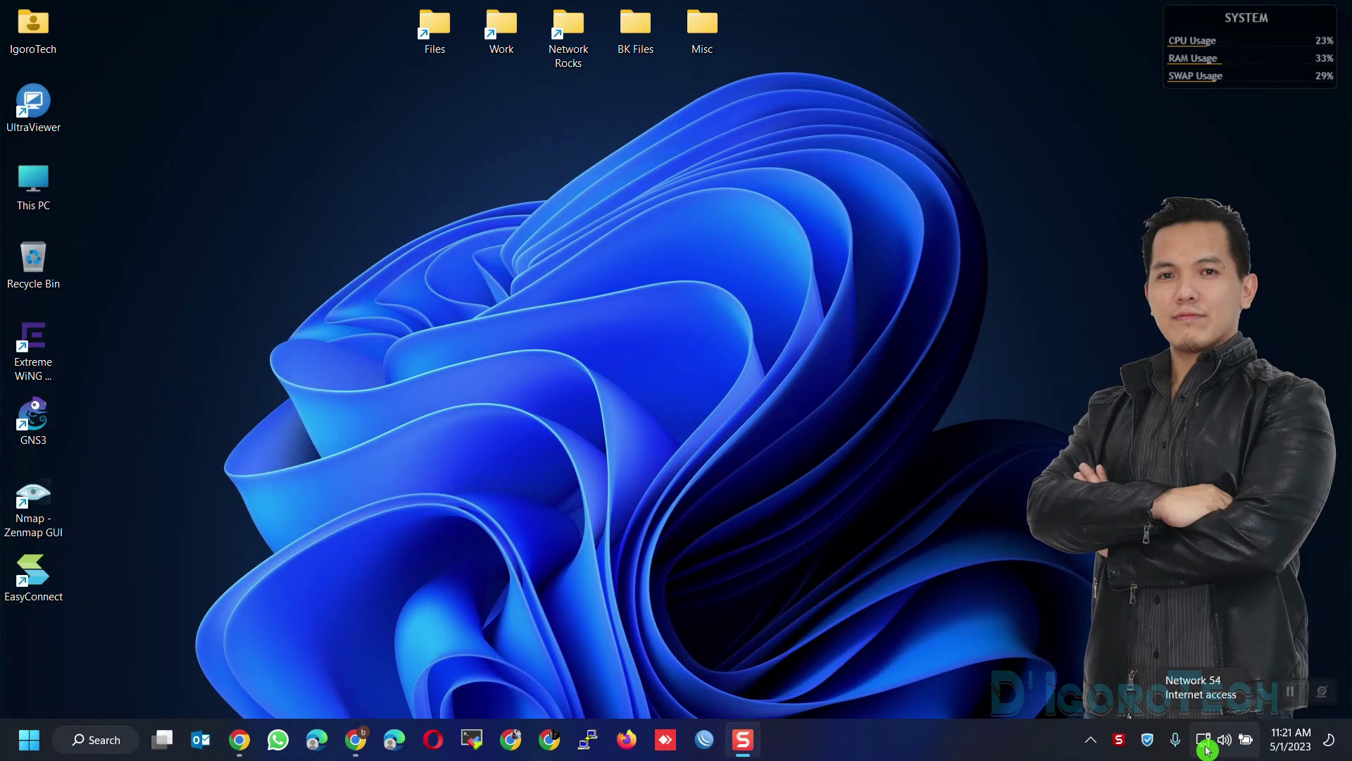
- Open Command Prompt from Recent and ping 8.8.8.8, which times out
{"action": "left_click", "coordinate": [94, 740]}
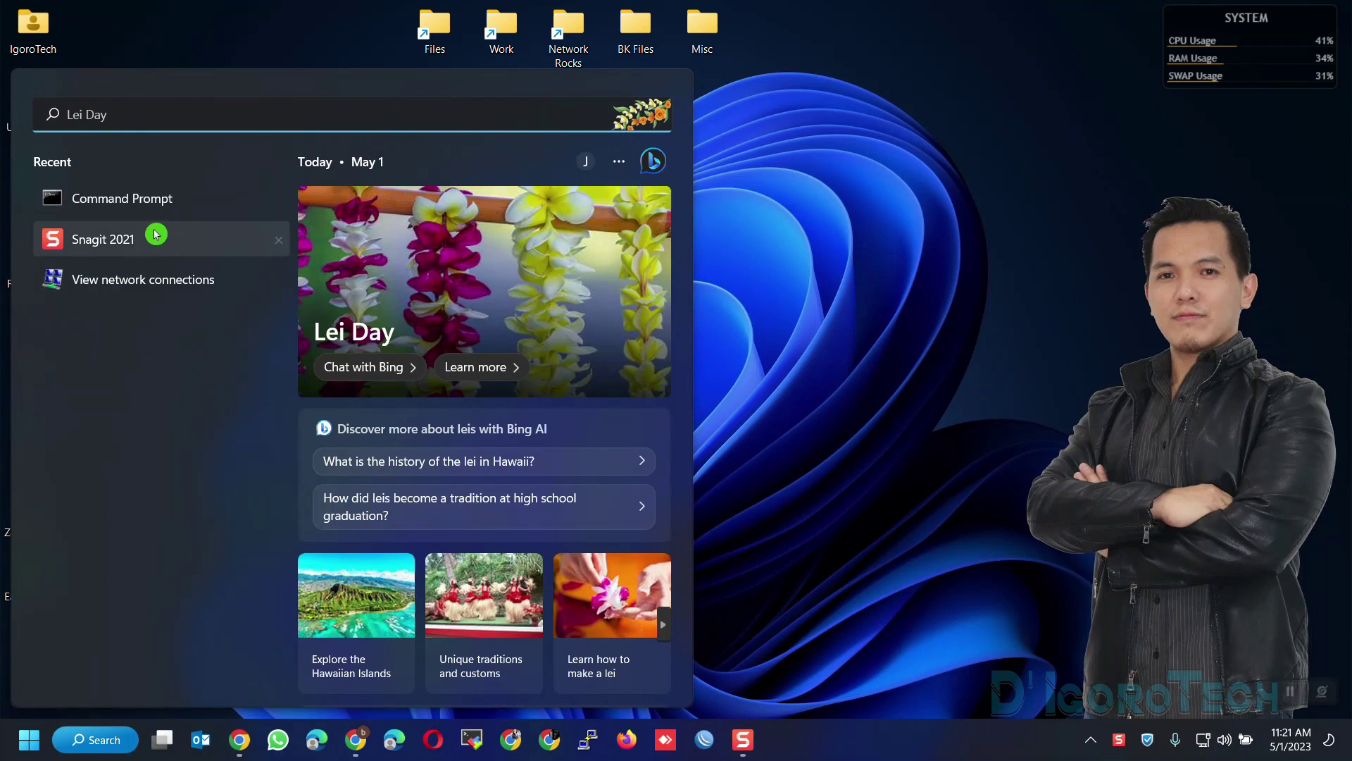
{"action": "left_click", "coordinate": [90, 193]}
{"action": "type", "text": "ping 8.8.8.8"}
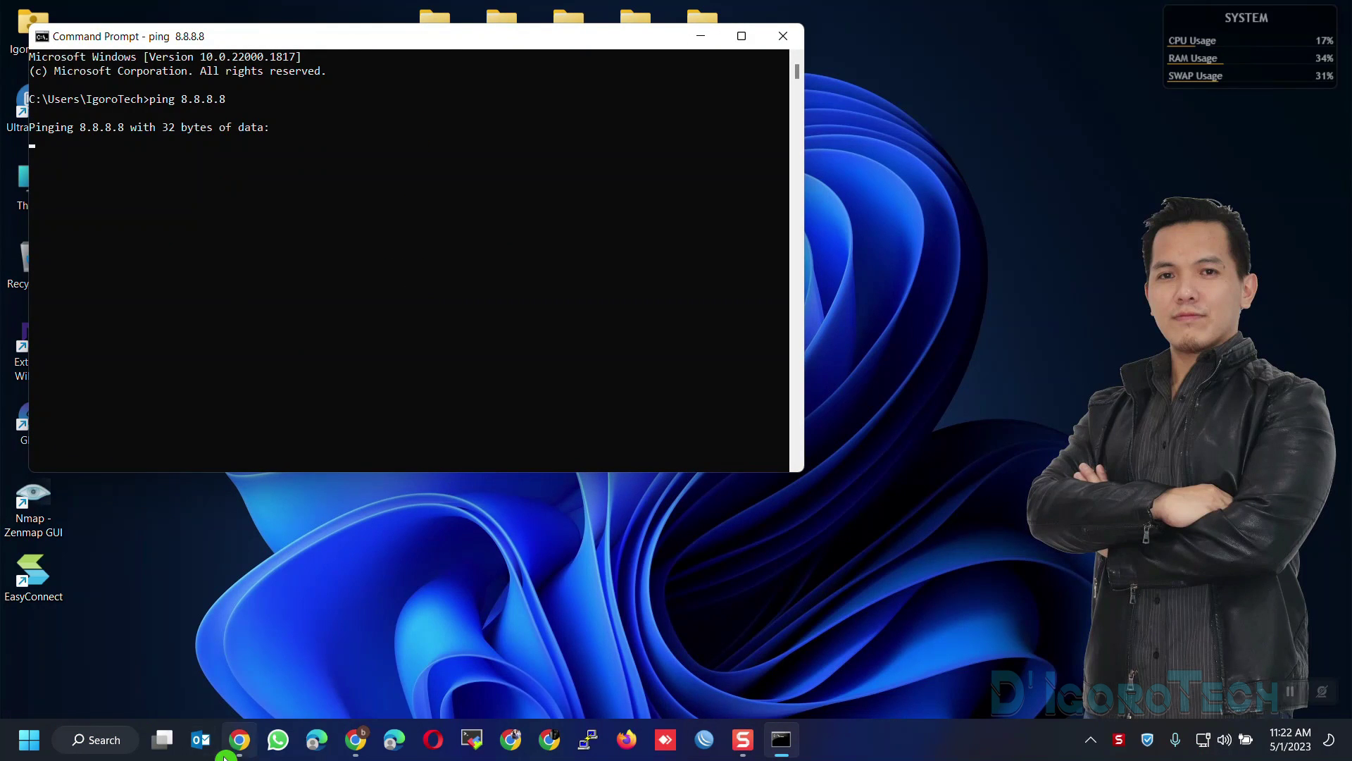
- Try loading google.com in Chrome, then minimize Chrome and Command Prompt
{"action": "left_click", "coordinate": [240, 739]}
{"action": "type", "text": "google.com"}
{"action": "key", "text": "Return"}
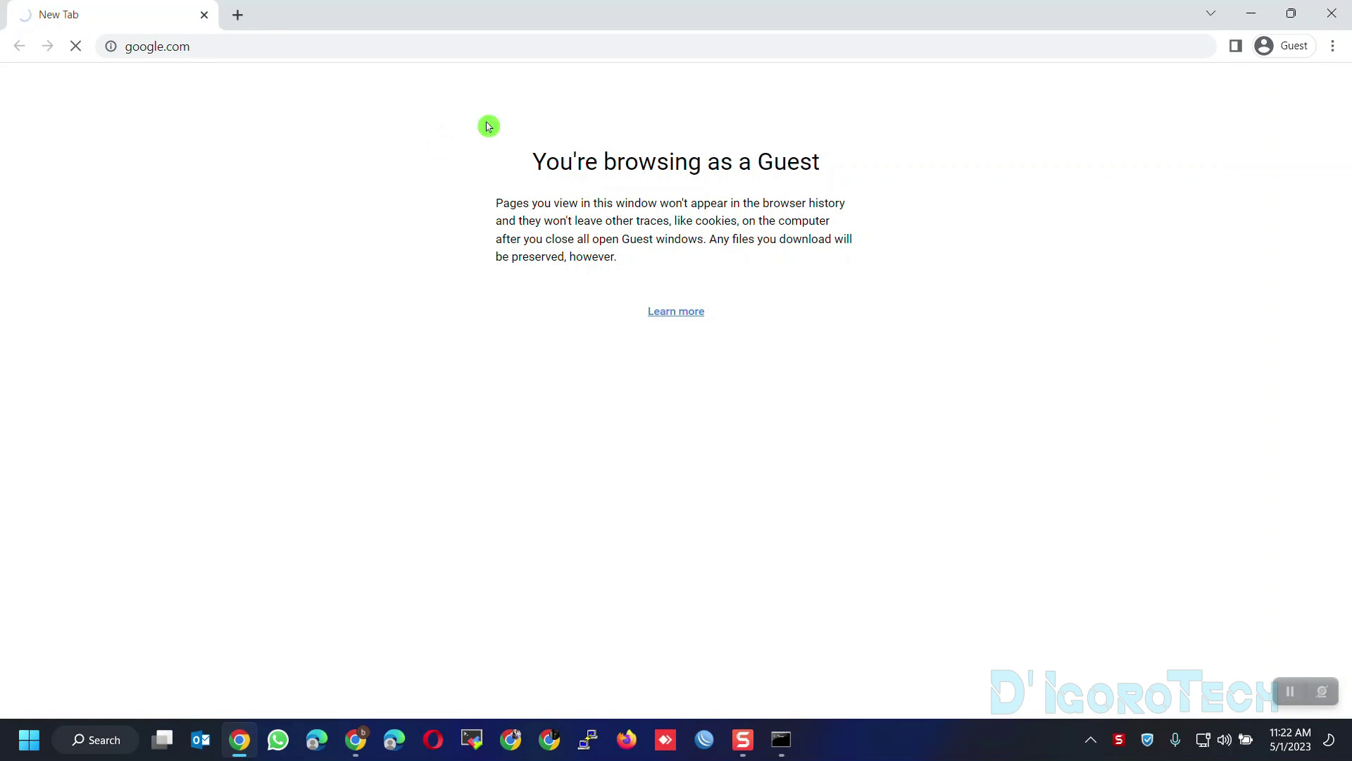
{"action": "left_click", "coordinate": [1250, 10]}
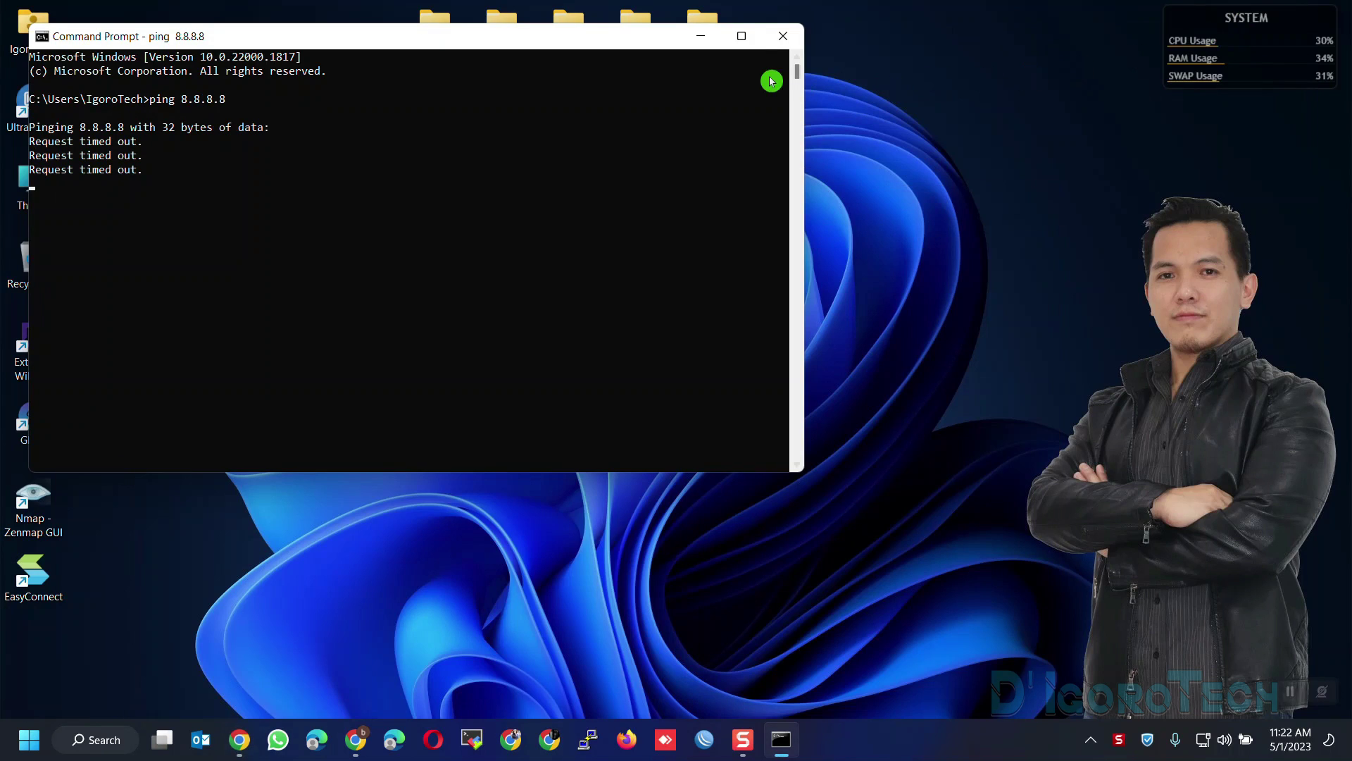
{"action": "left_click", "coordinate": [700, 39]}
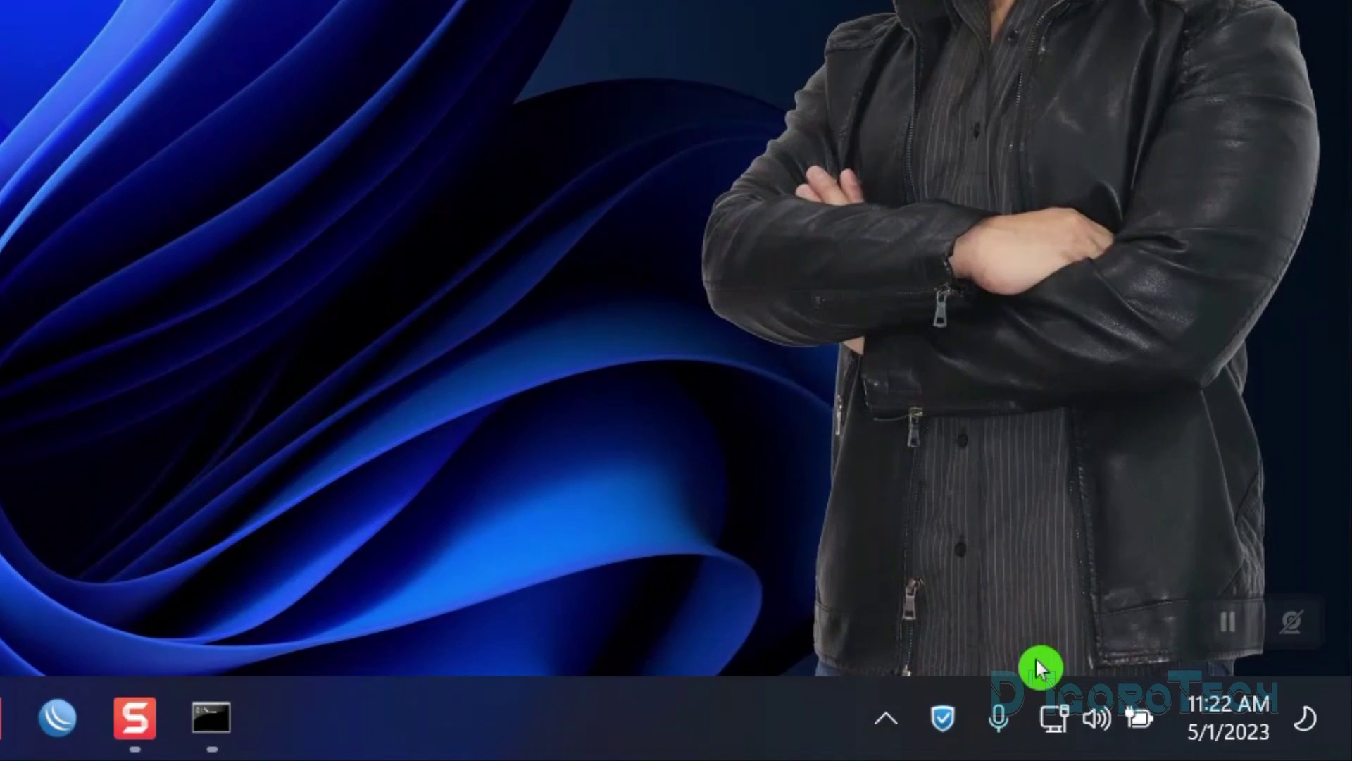
{"action": "mouse_move", "coordinate": [1190, 735]}
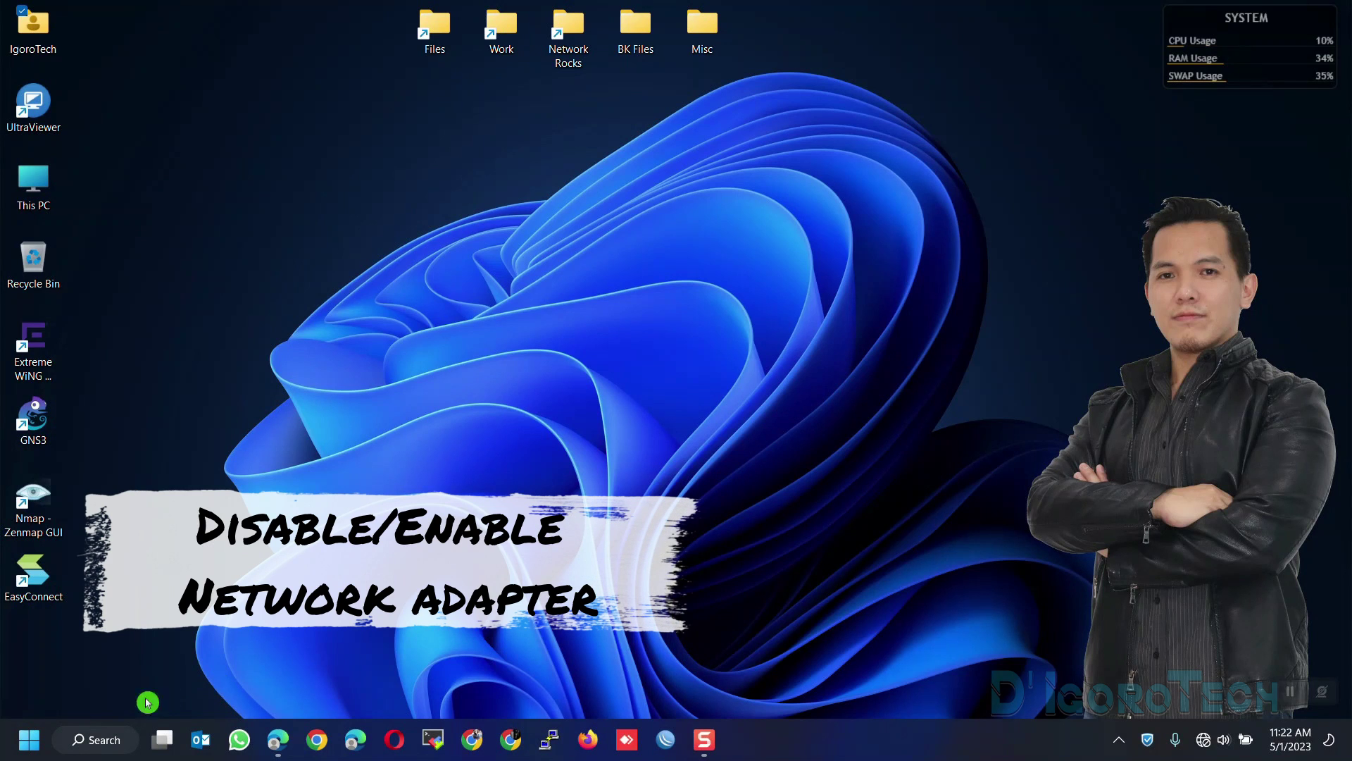
- Open Network Connections and disable the Ethernet 3 adapter
{"action": "left_click", "coordinate": [92, 741]}
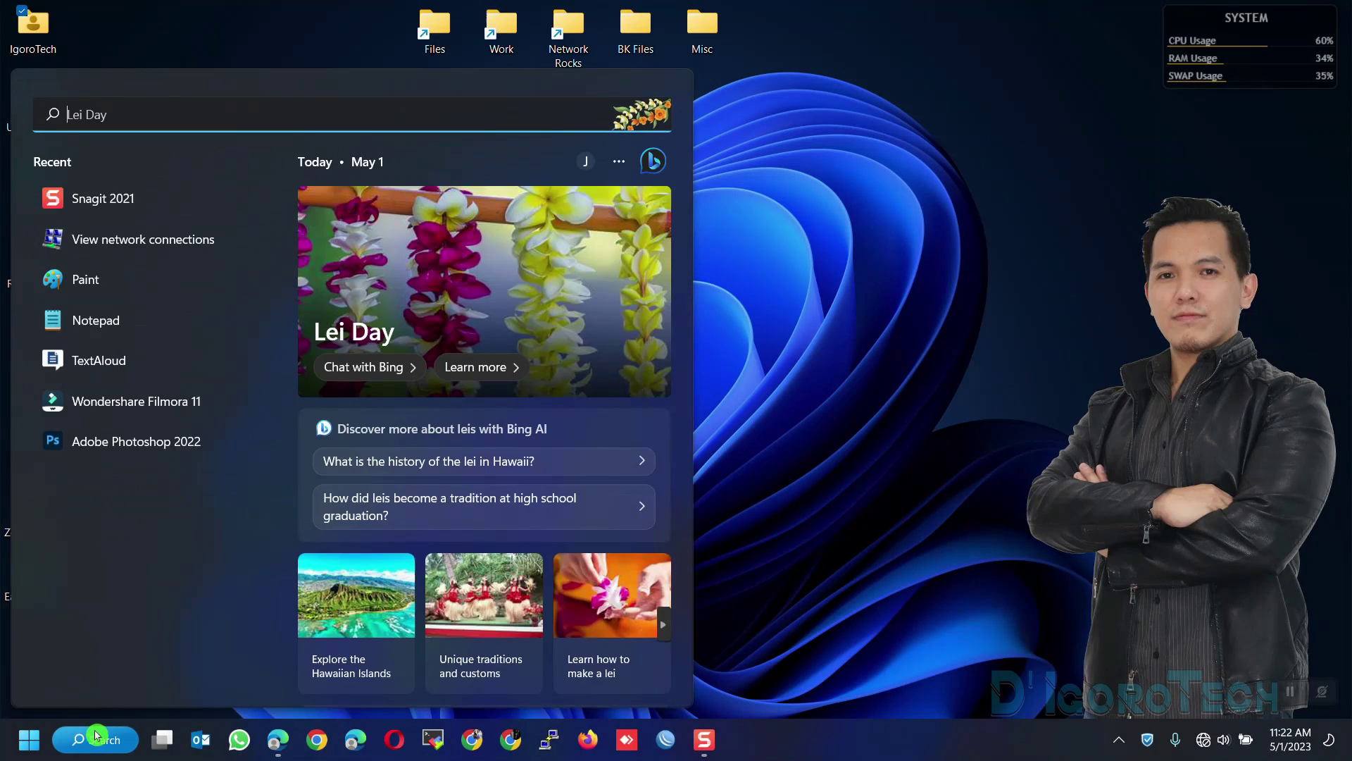
{"action": "type", "text": "network co"}
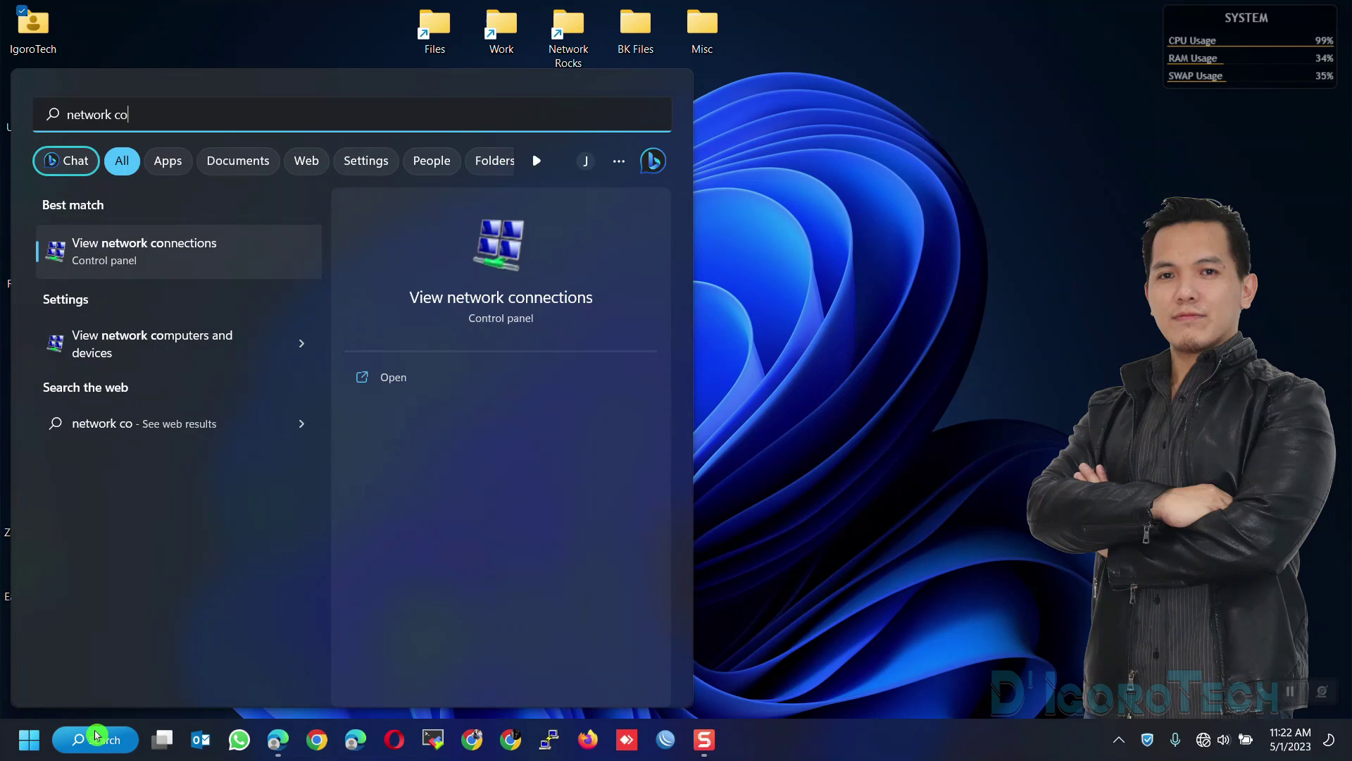
{"action": "left_click", "coordinate": [146, 251]}
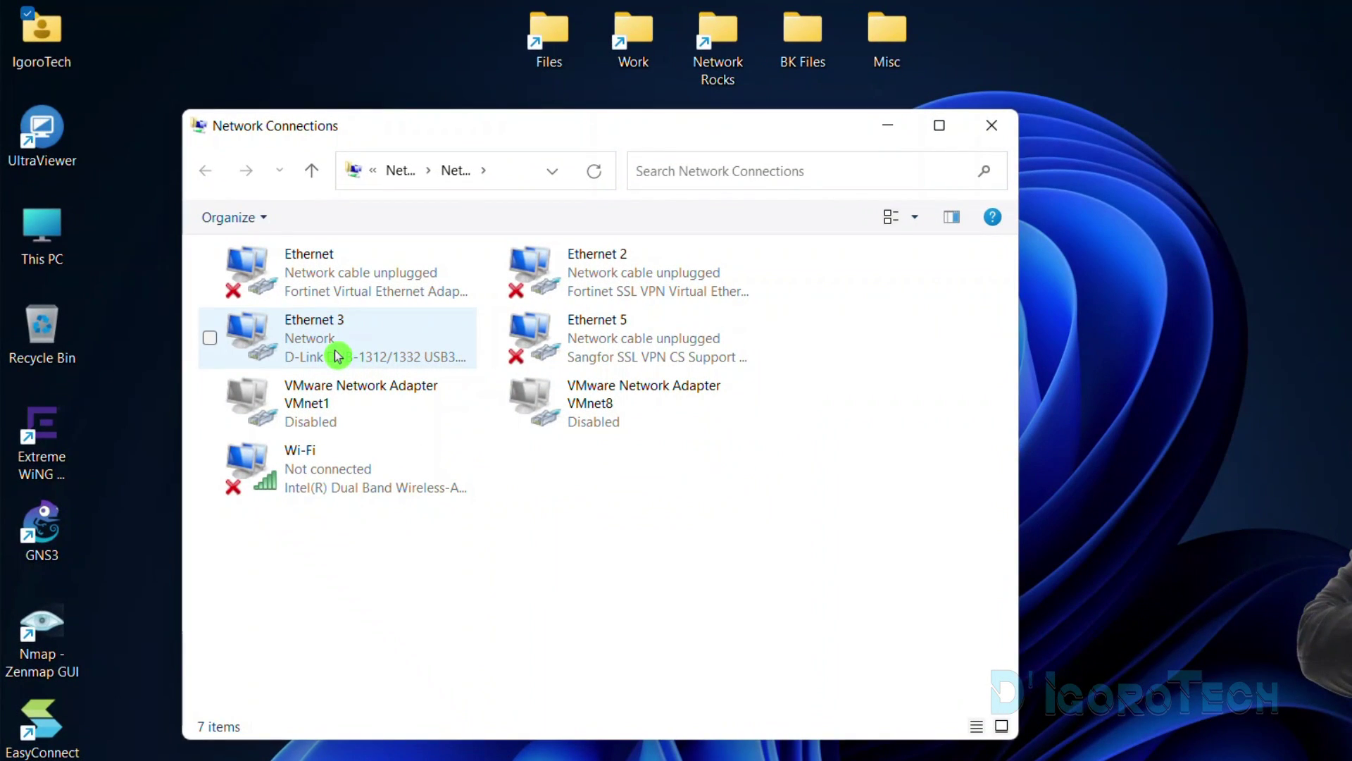
{"action": "left_click", "coordinate": [338, 356]}
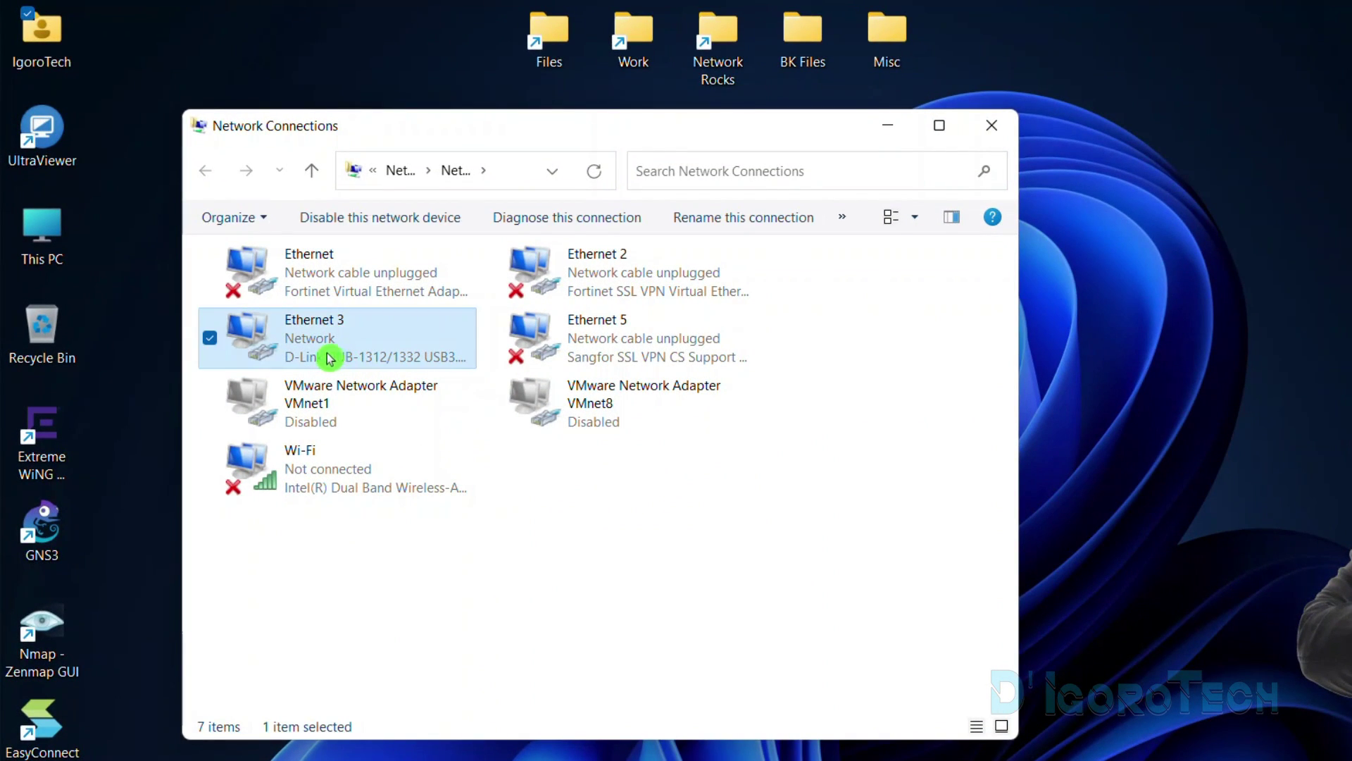
{"action": "right_click", "coordinate": [330, 336]}
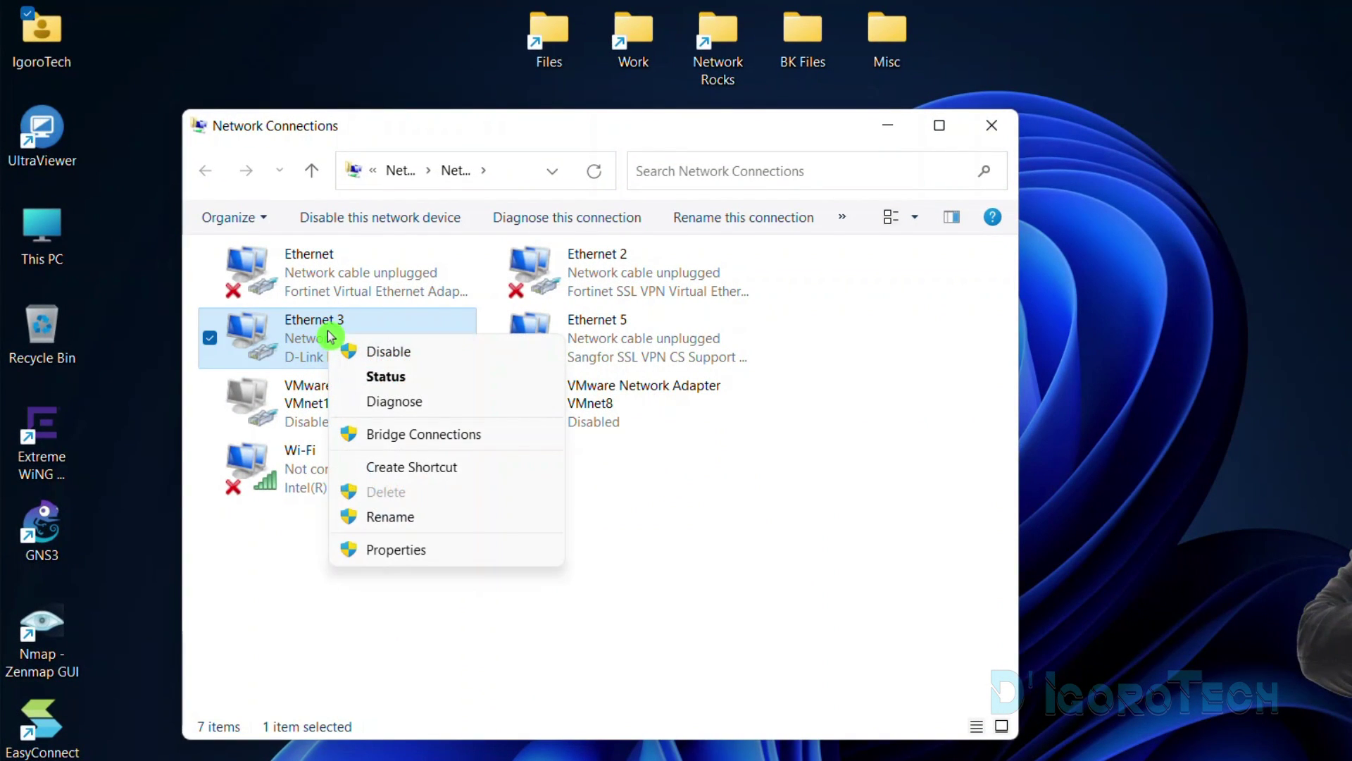
{"action": "left_click", "coordinate": [368, 352]}
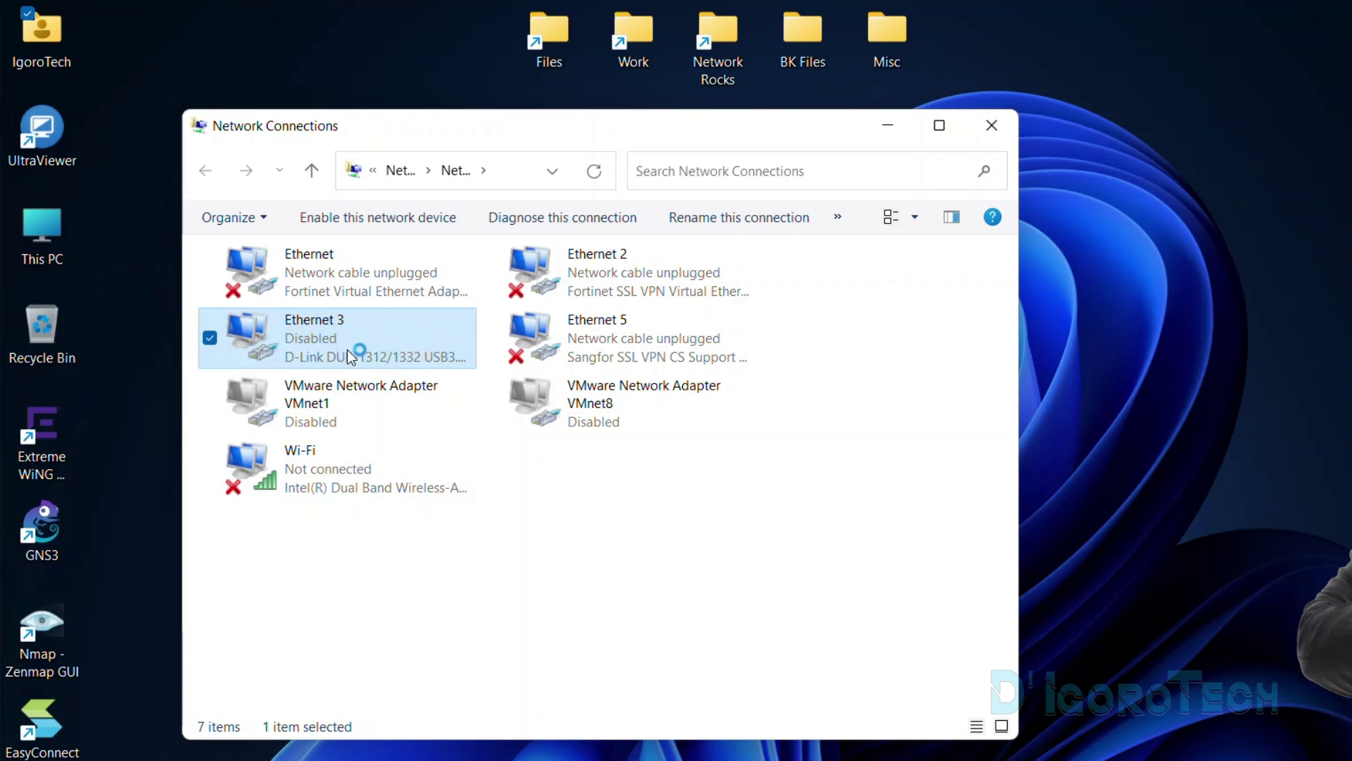
- Re-enable Ethernet 3 so it reconnects to the Network
{"action": "left_click", "coordinate": [392, 546]}
{"action": "left_click", "coordinate": [336, 358]}
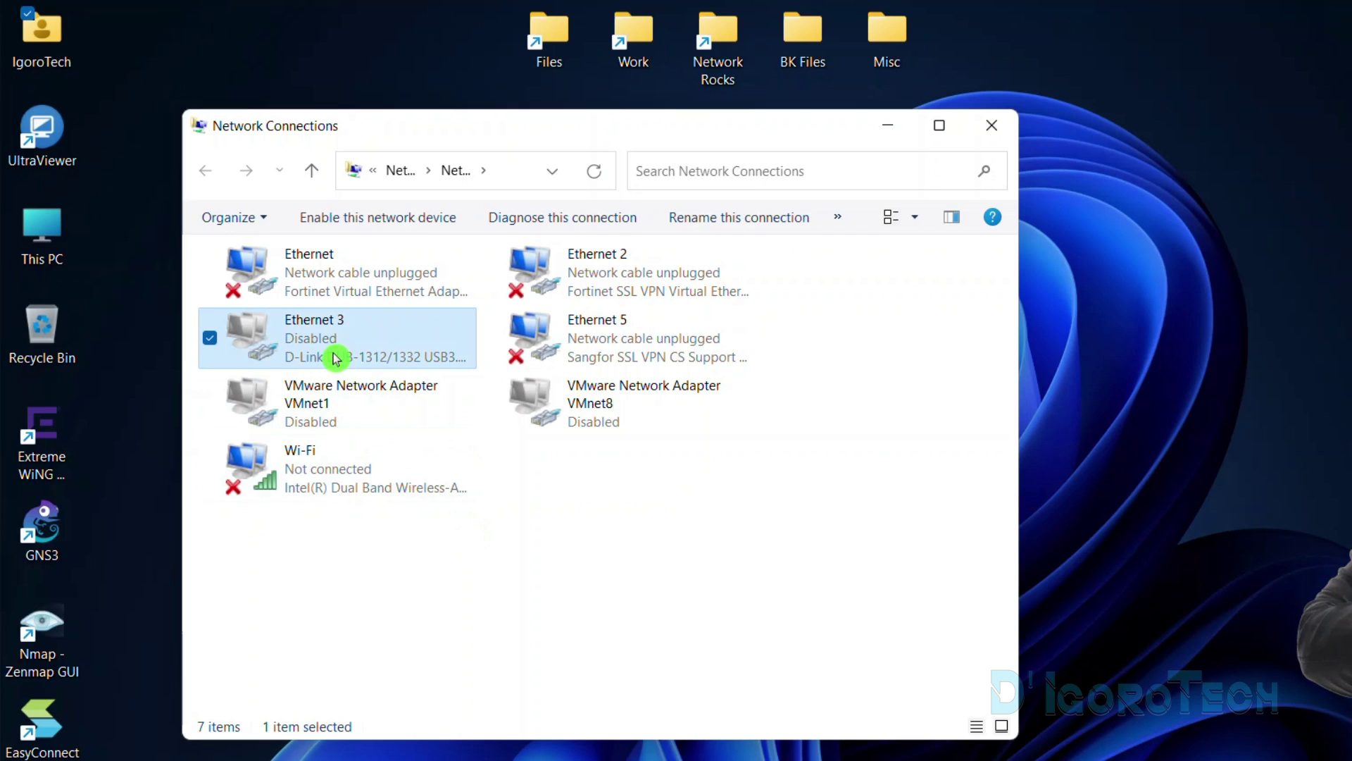
{"action": "right_click", "coordinate": [284, 338]}
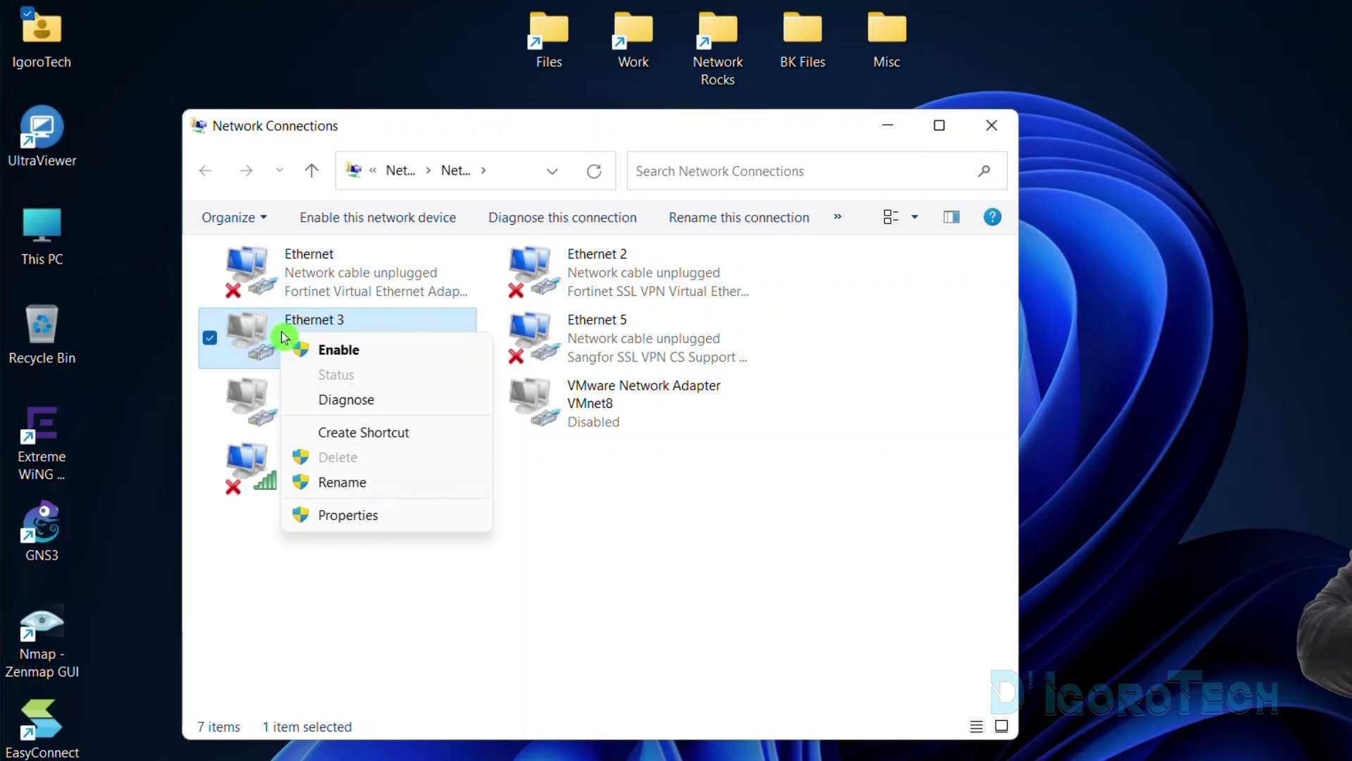
{"action": "left_click", "coordinate": [336, 346]}
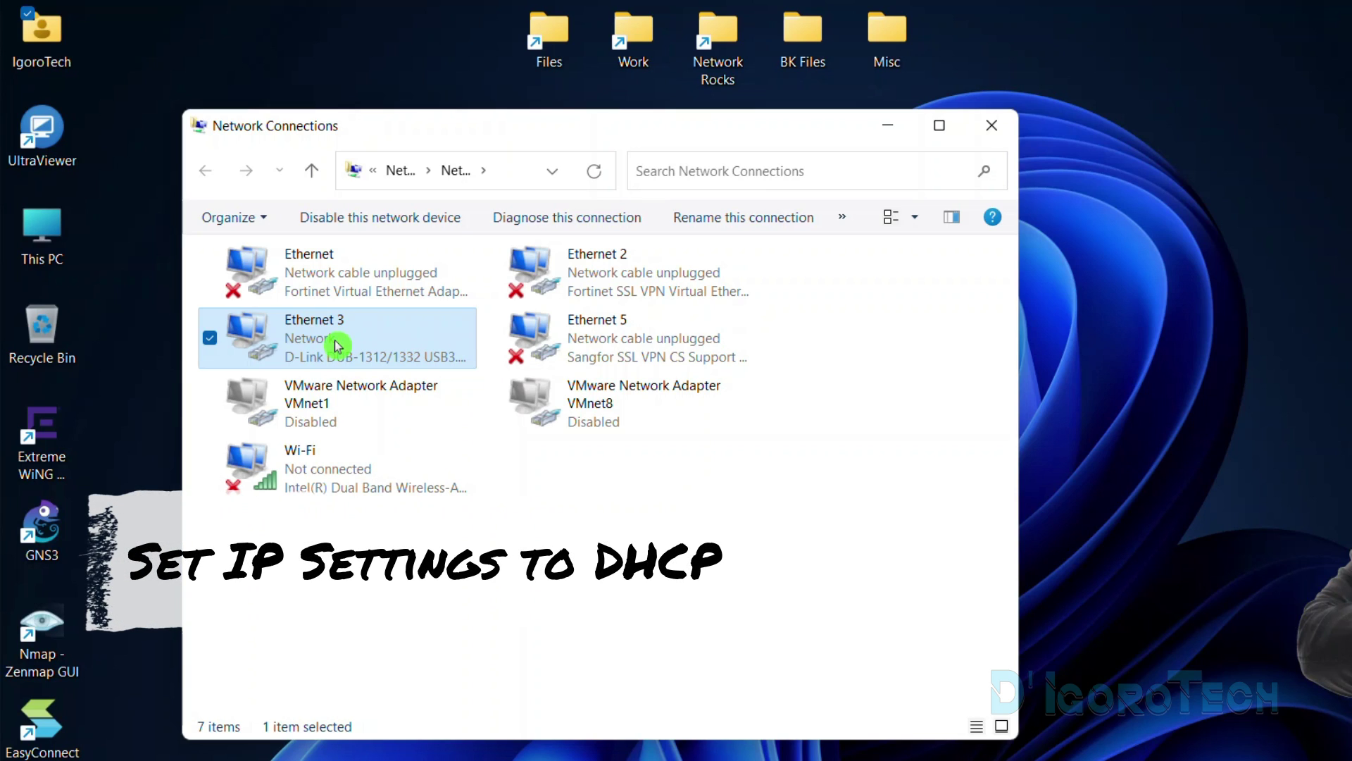
- In Ethernet 3's IPv4 properties, switch to obtaining an IP address automatically
{"action": "left_click", "coordinate": [503, 598]}
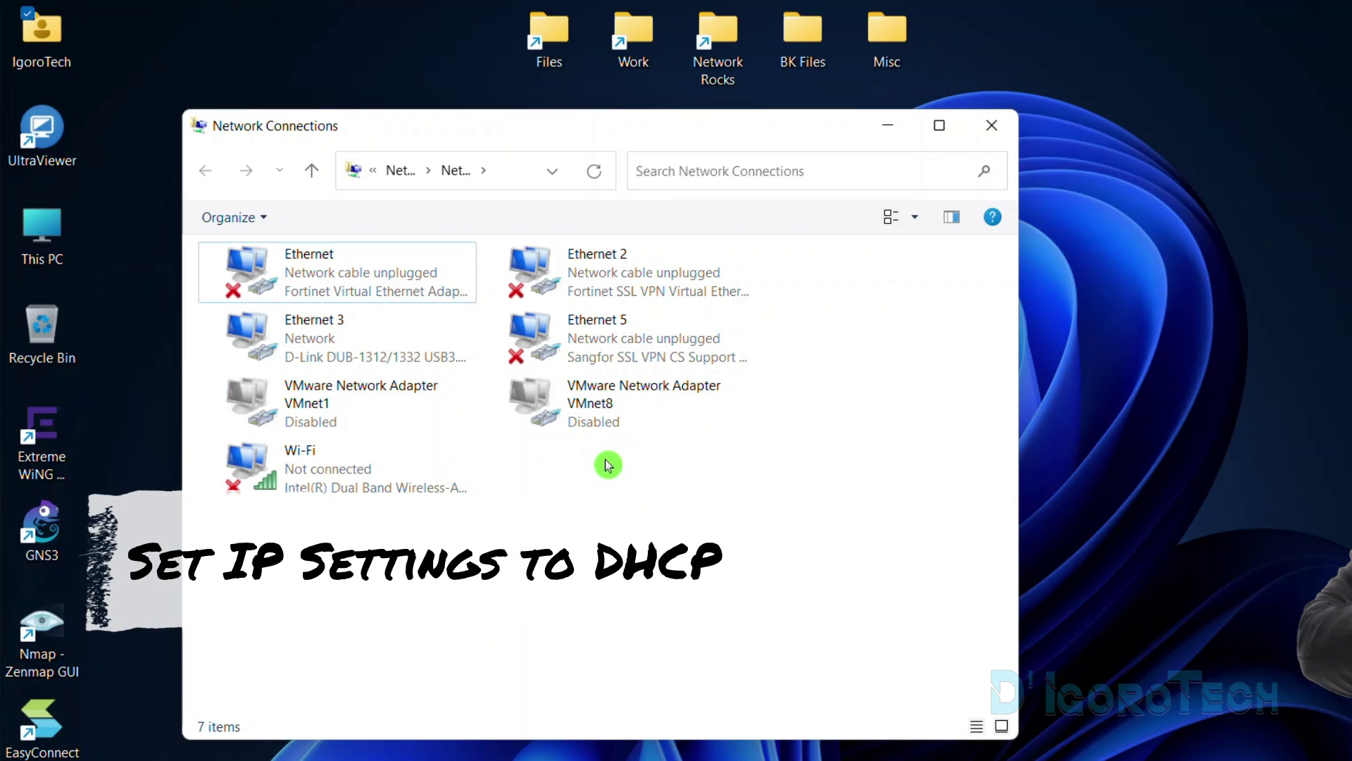
{"action": "left_click", "coordinate": [333, 354]}
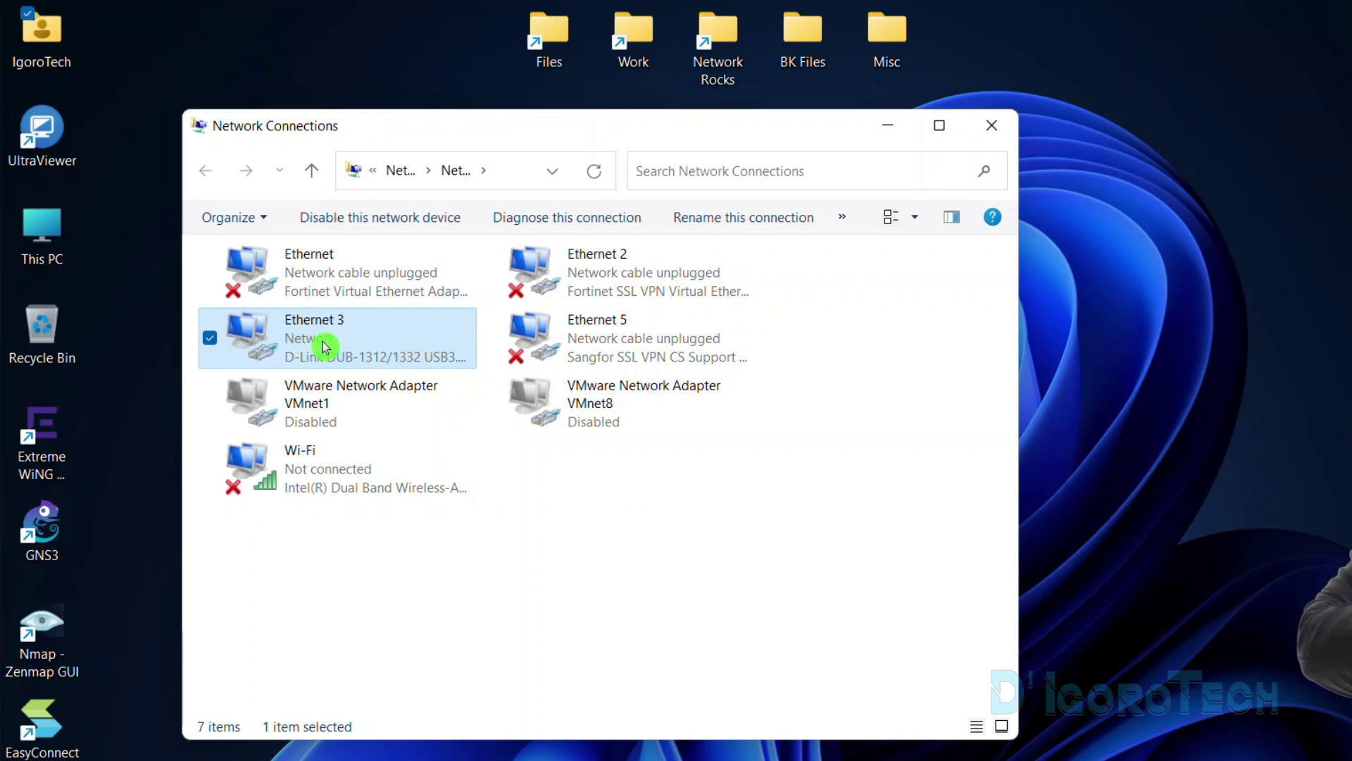
{"action": "right_click", "coordinate": [326, 345]}
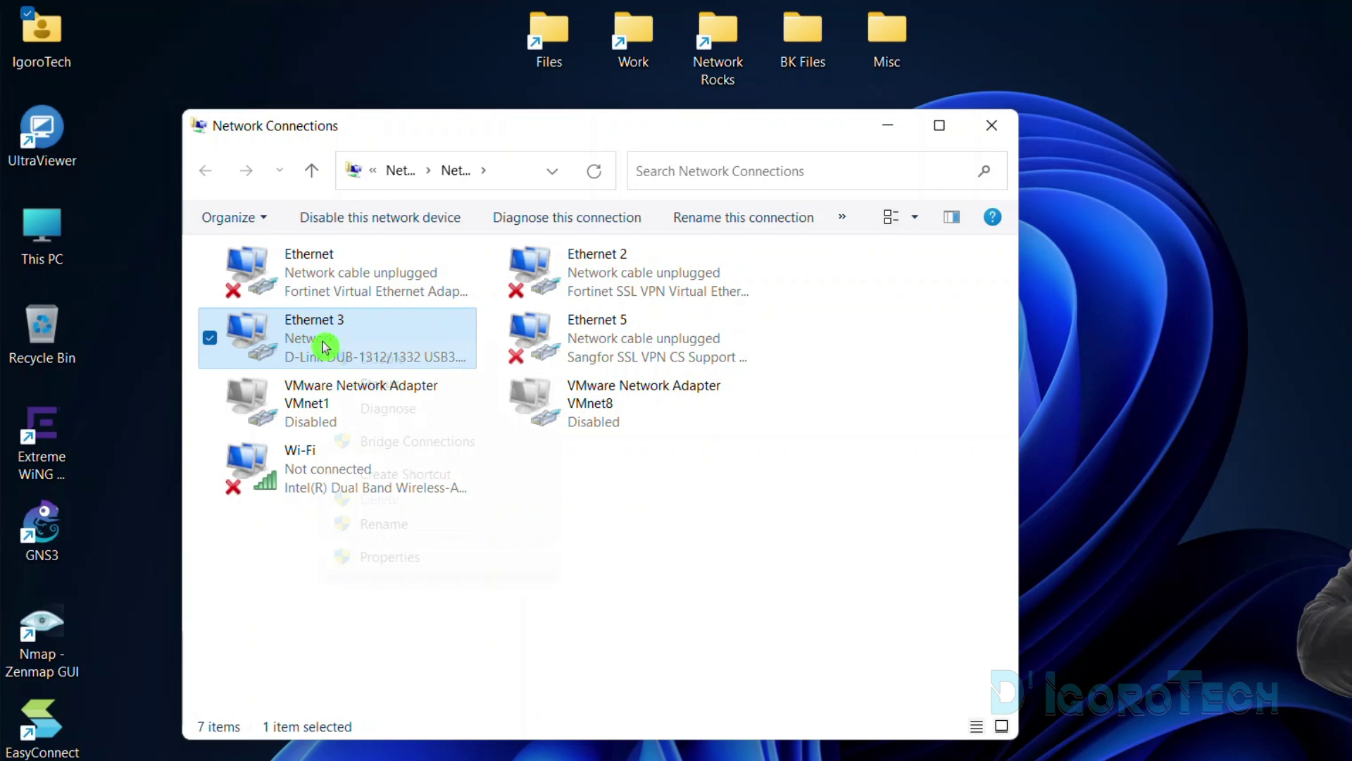
{"action": "left_click", "coordinate": [417, 557]}
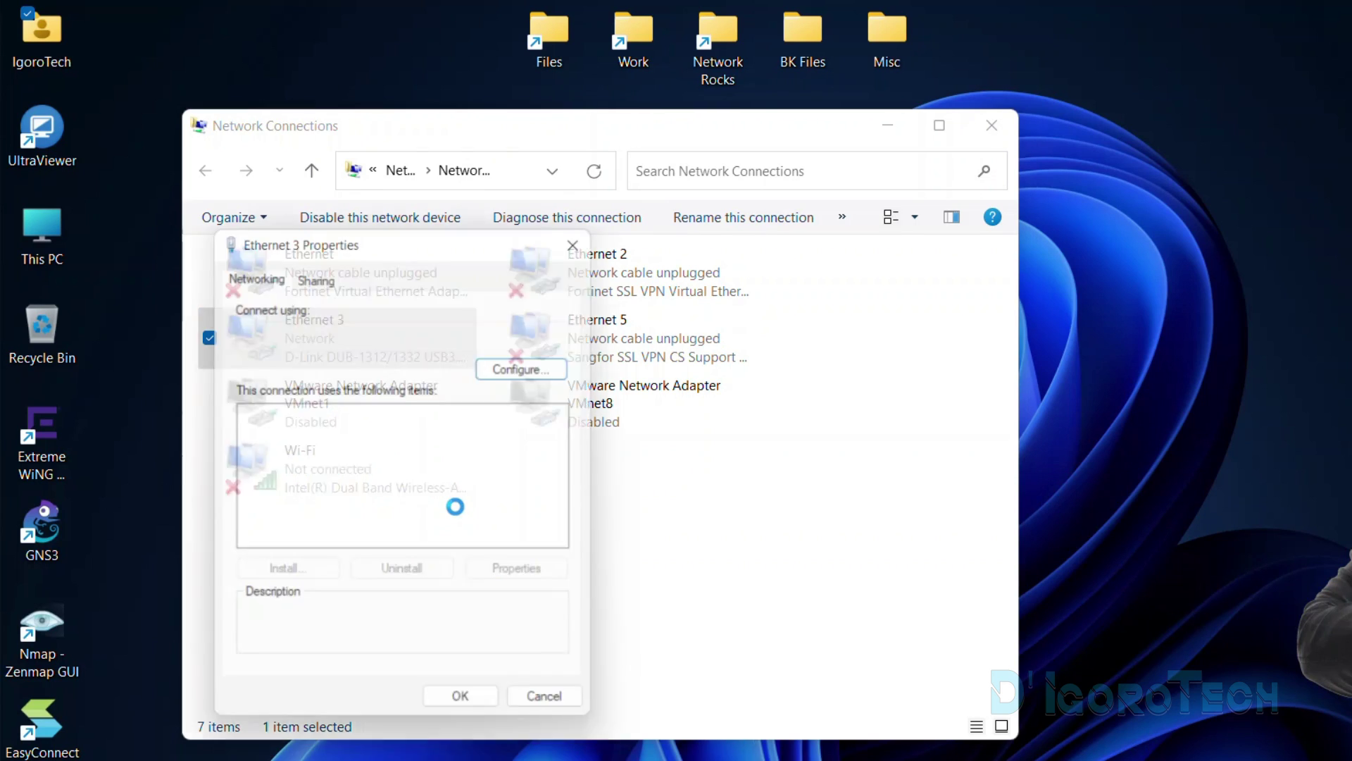
{"action": "left_click", "coordinate": [446, 530]}
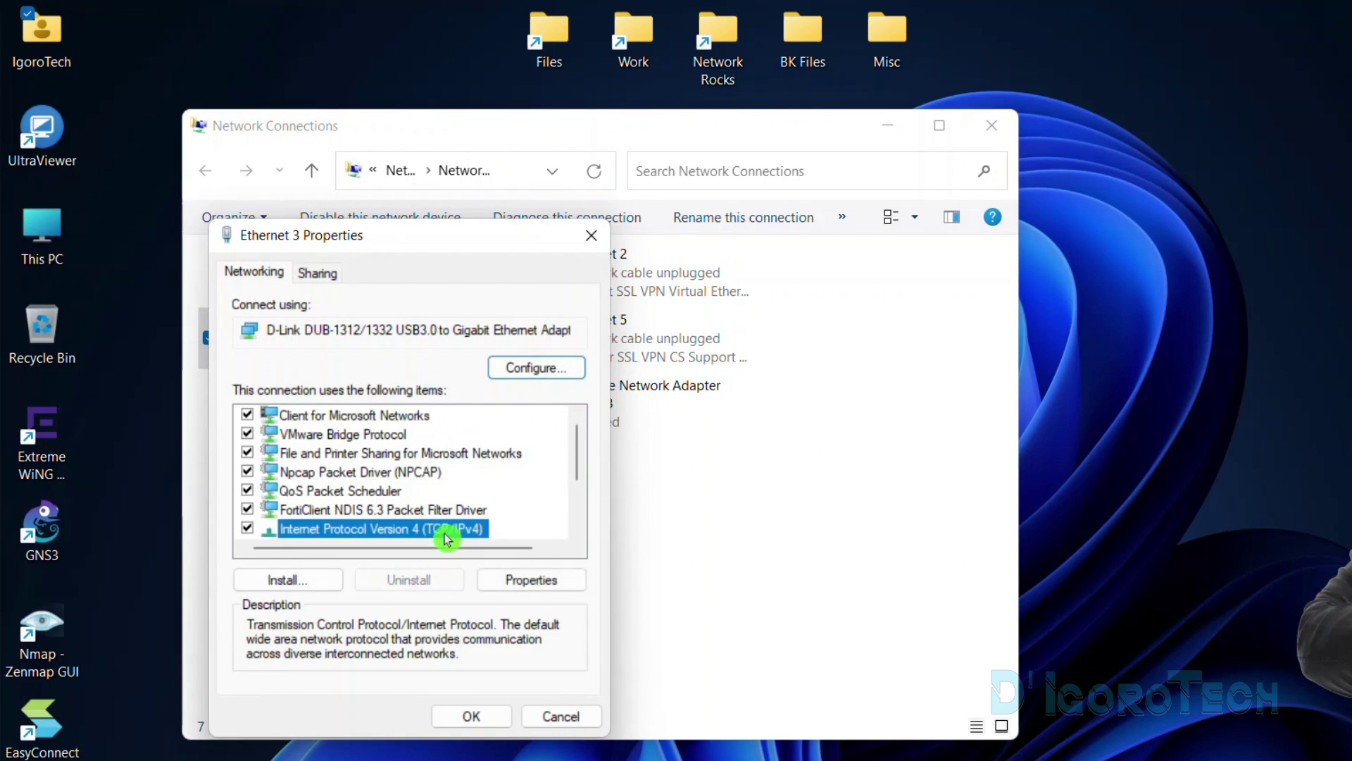
{"action": "left_click", "coordinate": [540, 588]}
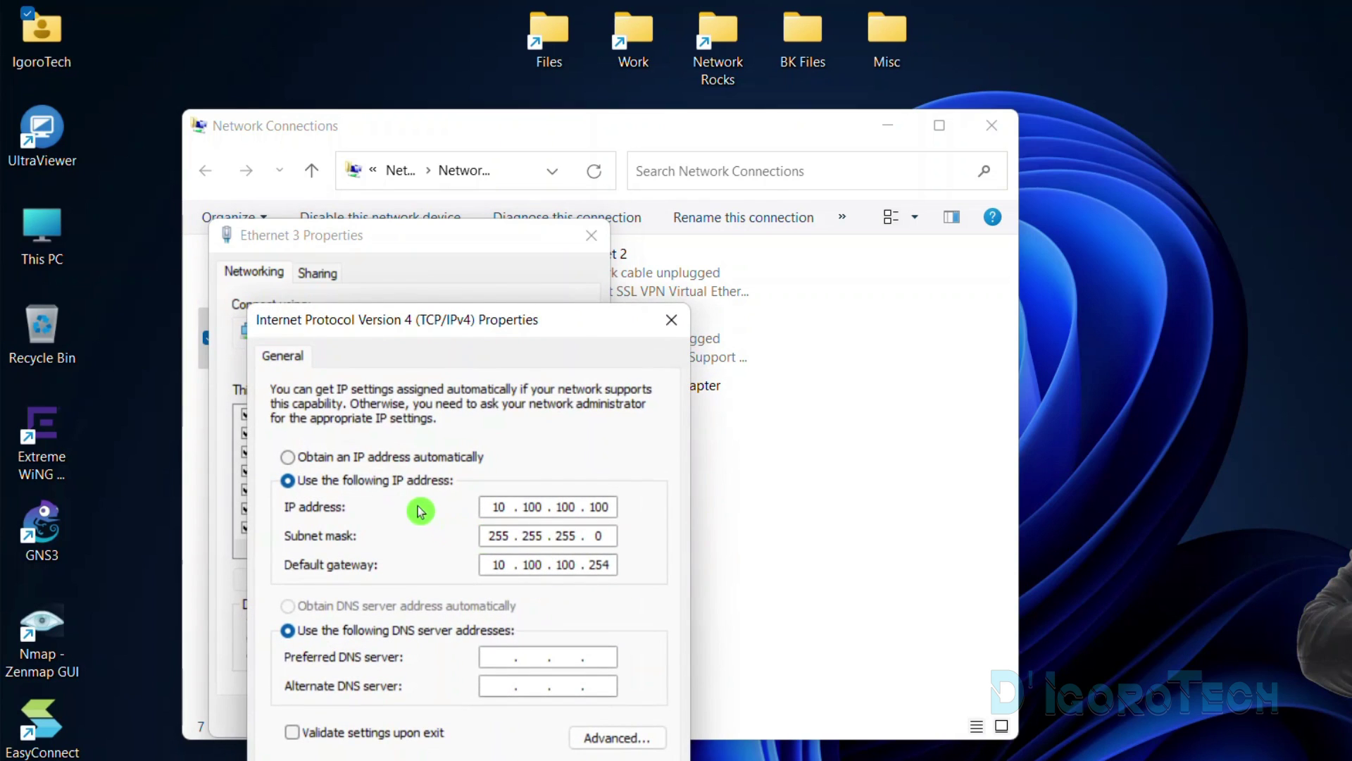
{"action": "left_click", "coordinate": [350, 459]}
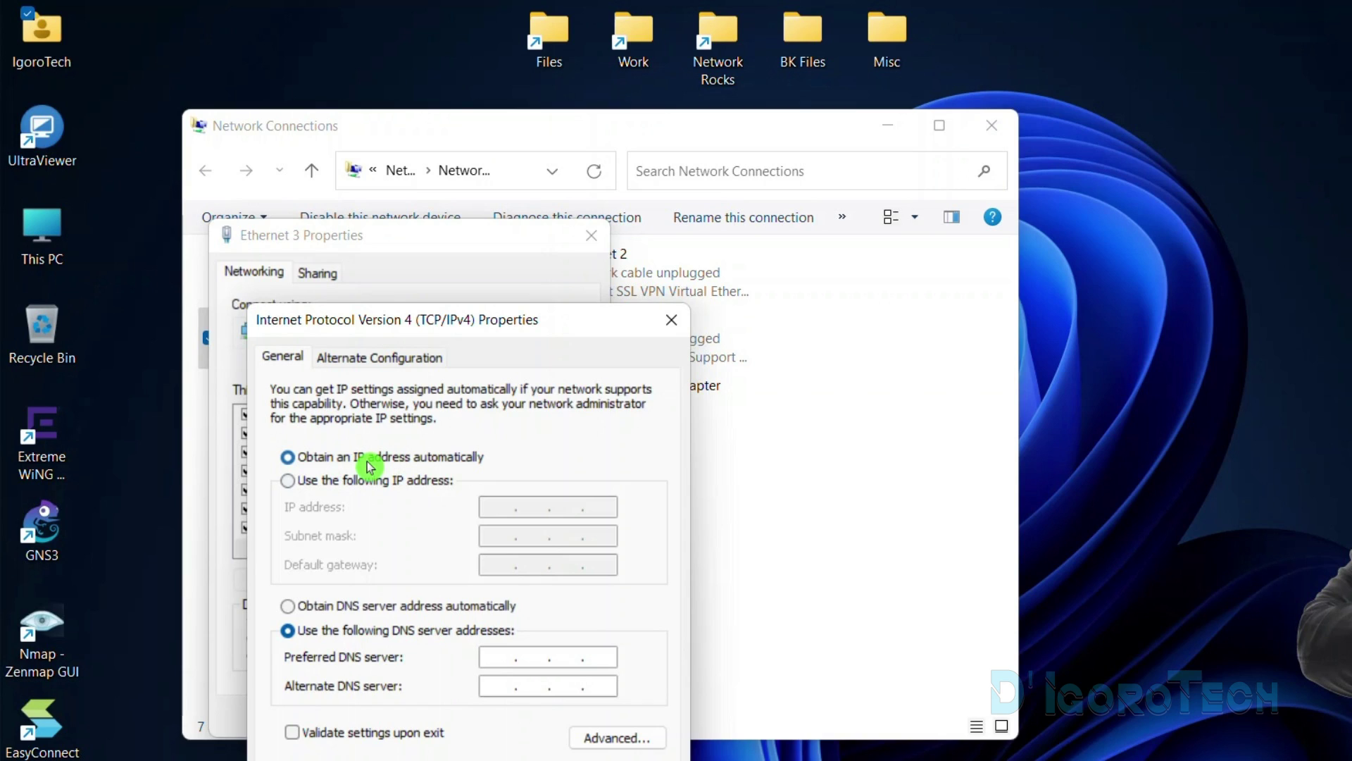
- Set the DNS servers manually to 8.8.8.8 and 1.1.1.1 and save both dialogs
{"action": "left_click", "coordinate": [335, 607]}
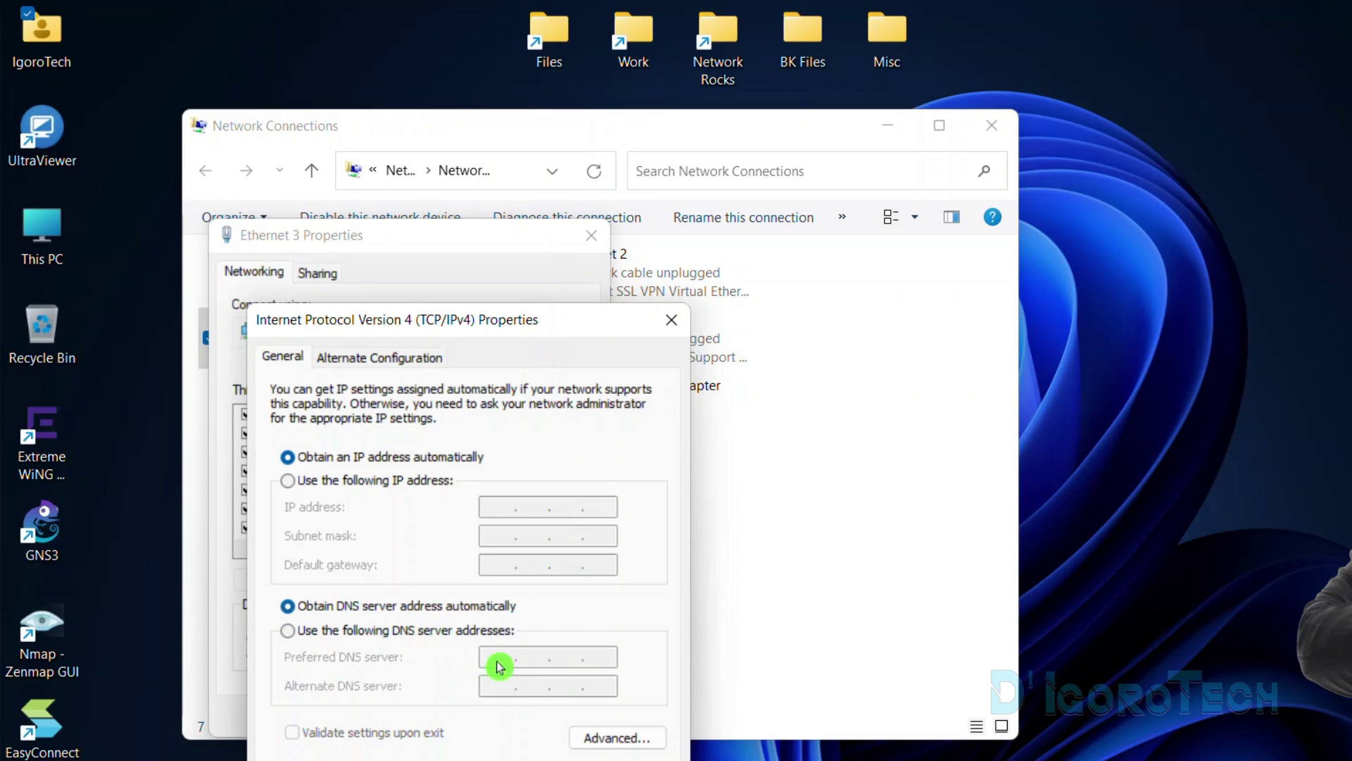
{"action": "left_click", "coordinate": [347, 629]}
{"action": "left_click", "coordinate": [514, 657]}
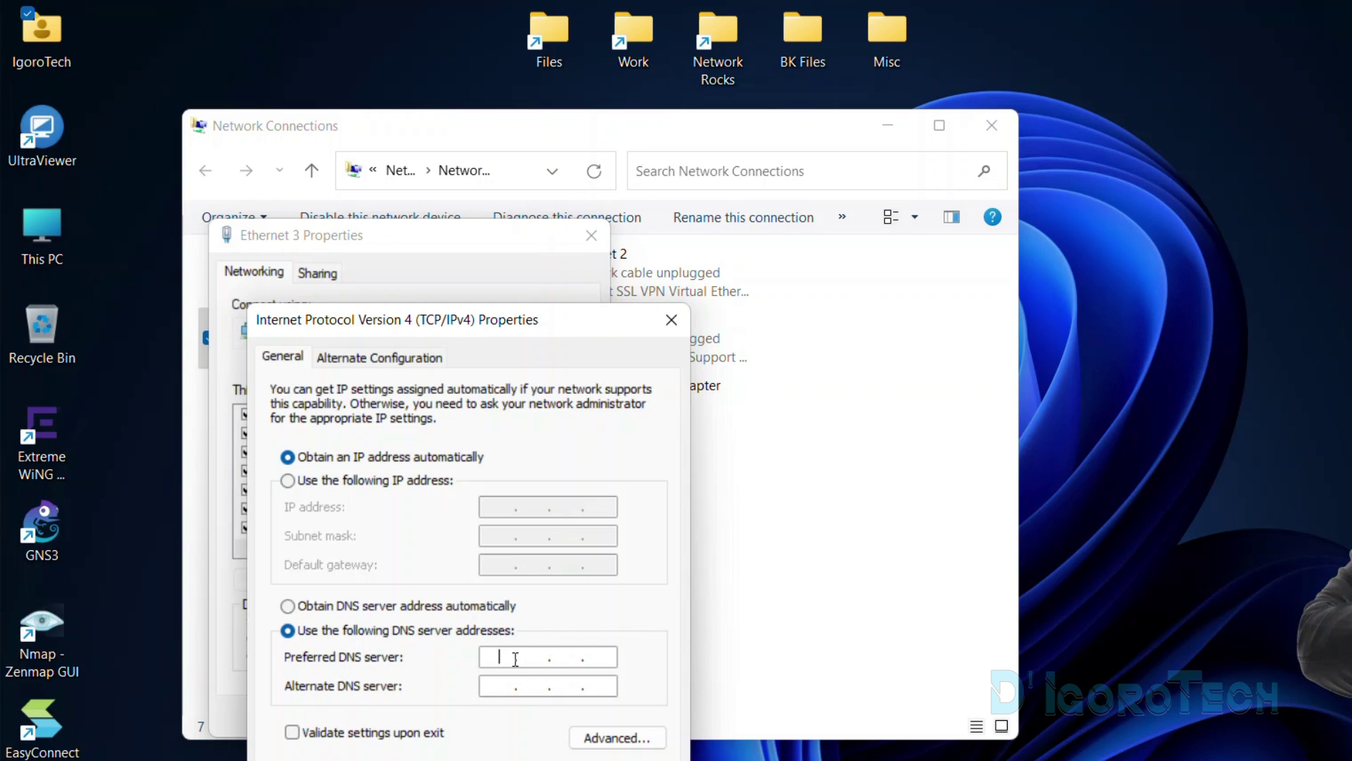
{"action": "type", "text": "8.8.8"}
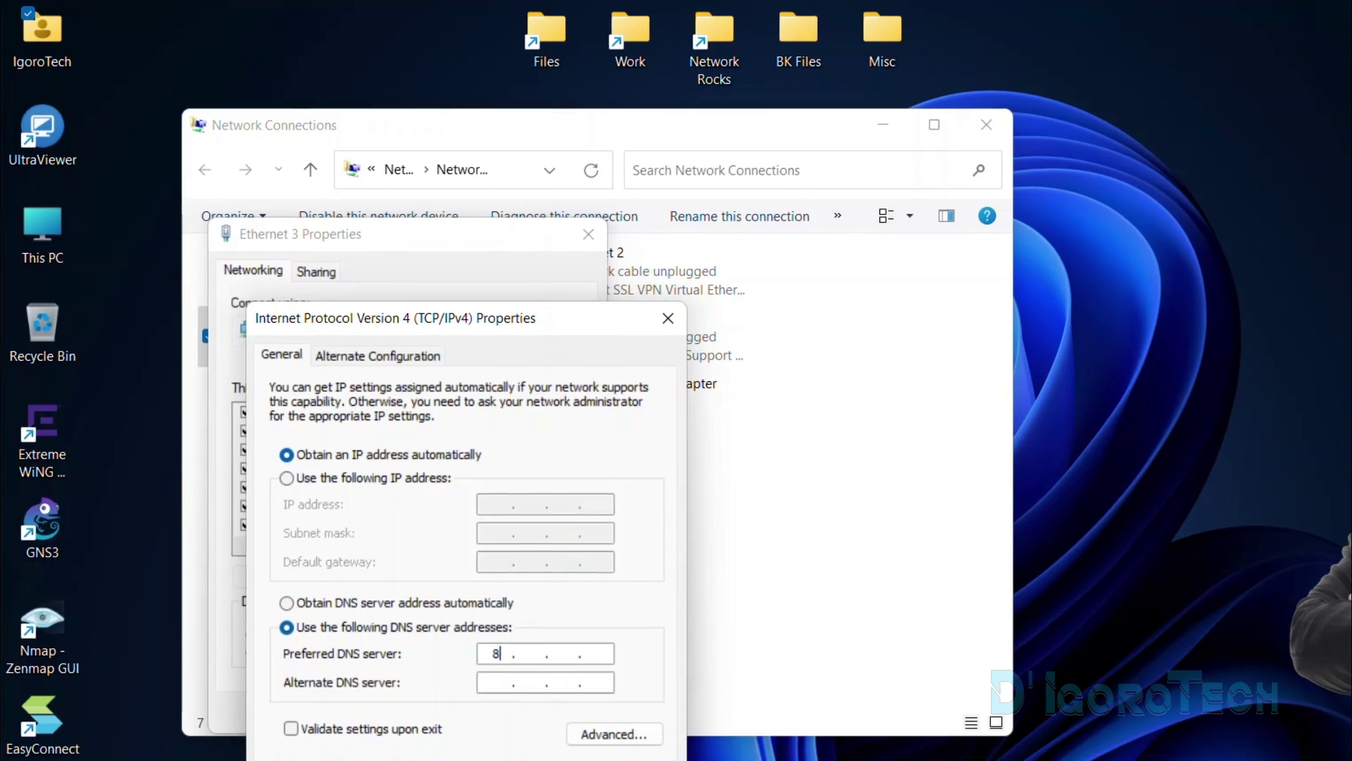
{"action": "type", "text": ".8"}
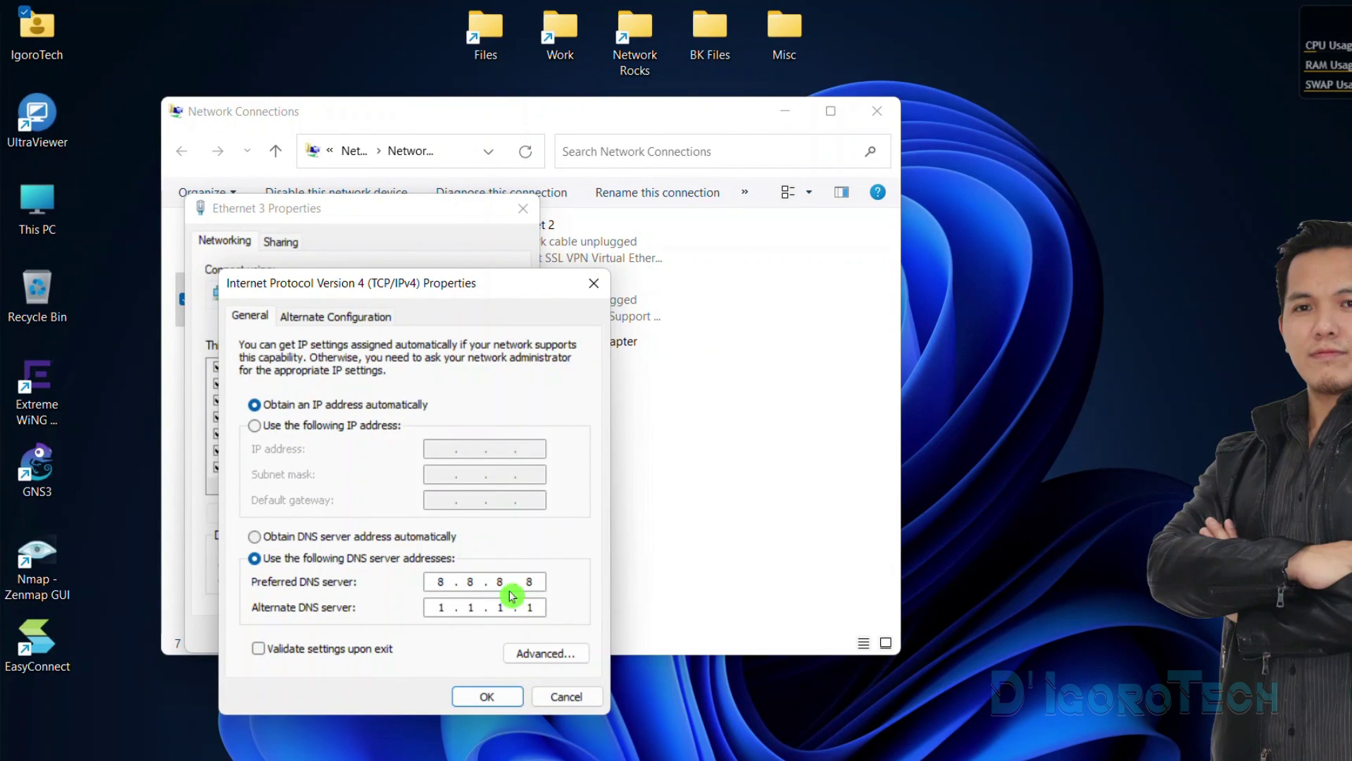
{"action": "left_click", "coordinate": [487, 696]}
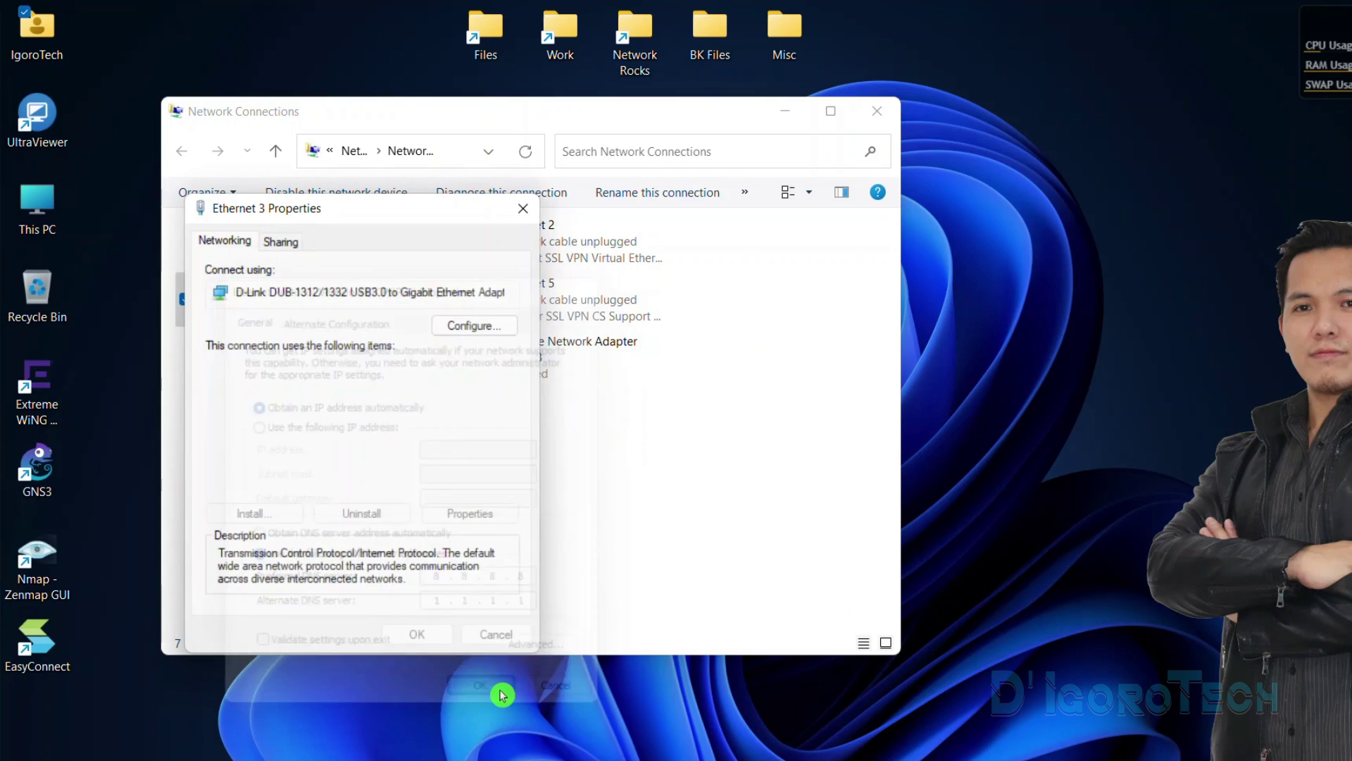
{"action": "left_click", "coordinate": [418, 636]}
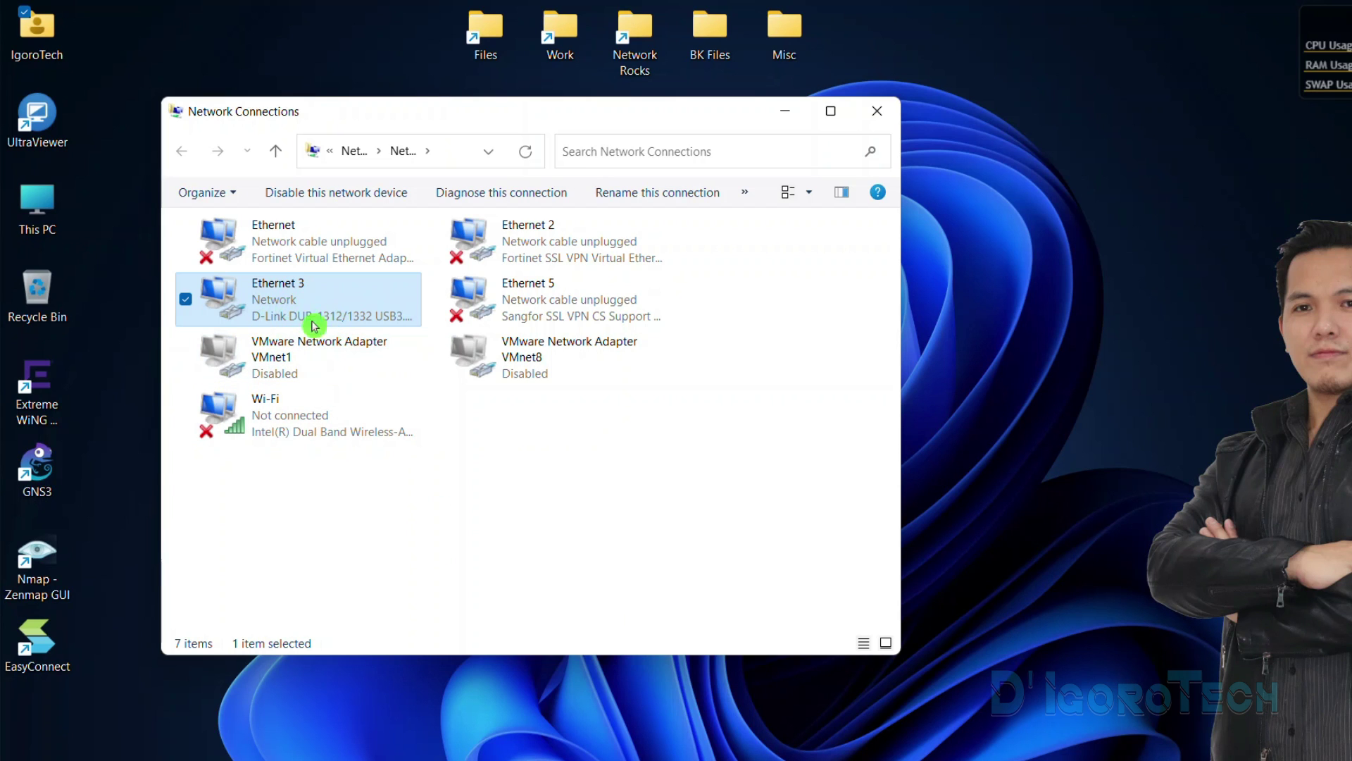
- Open the Date and time settings, keeping the time zone at Kuala Lumpur, Singapore
{"action": "left_click", "coordinate": [500, 516]}
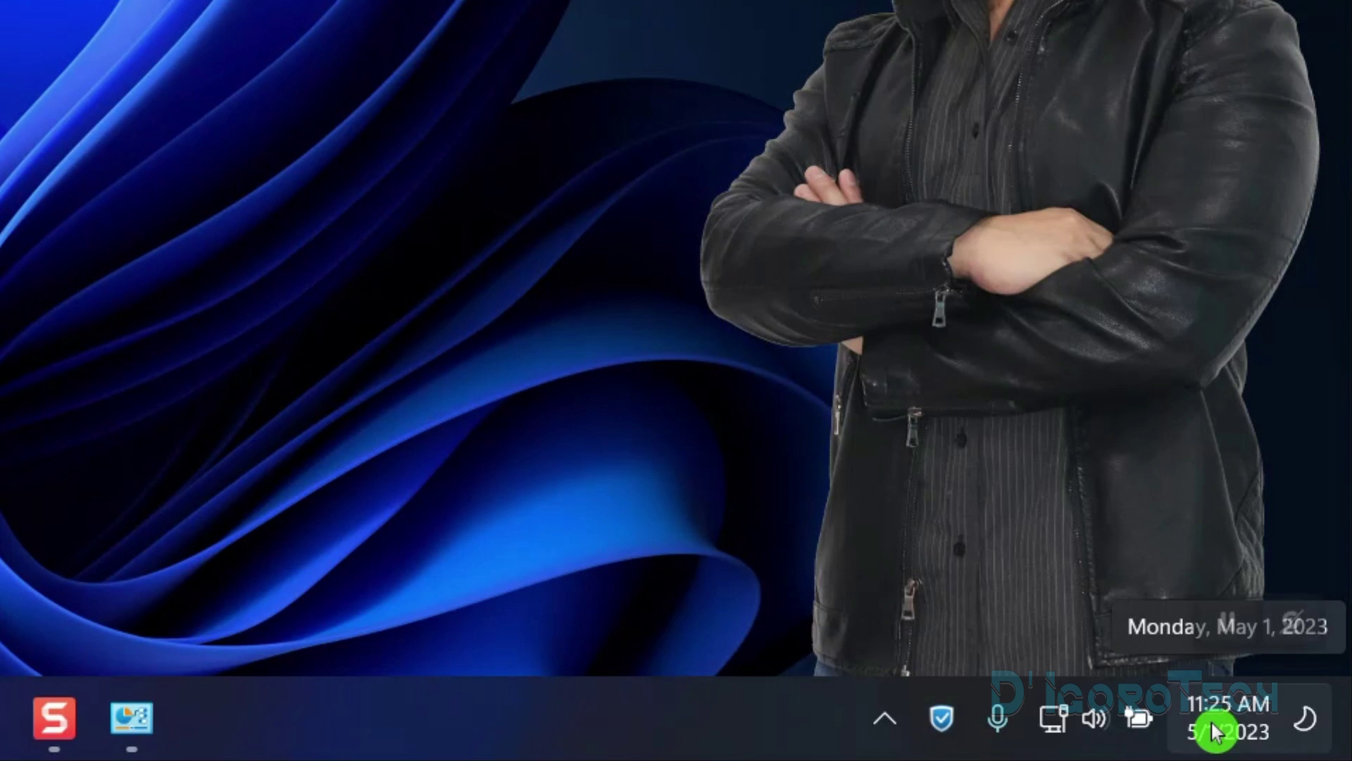
{"action": "right_click", "coordinate": [1211, 731]}
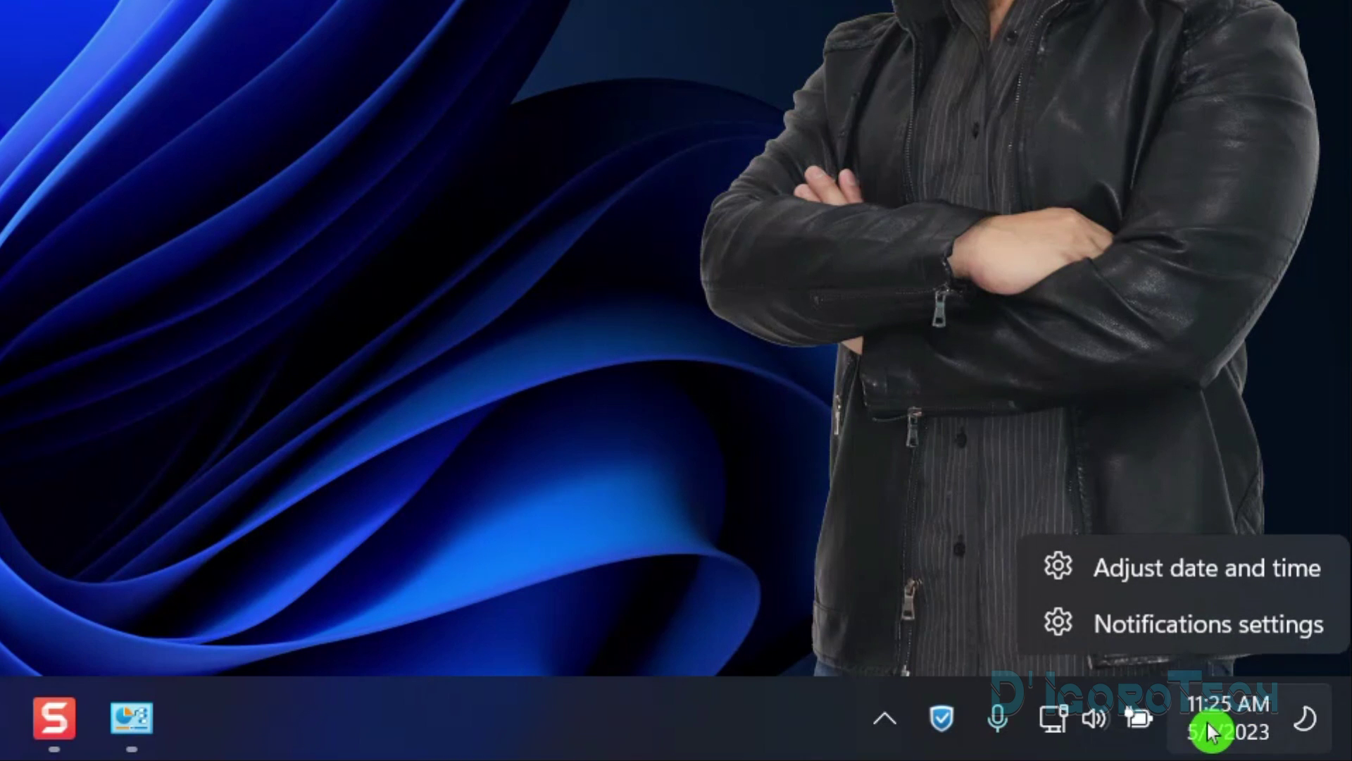
{"action": "left_click", "coordinate": [1172, 568]}
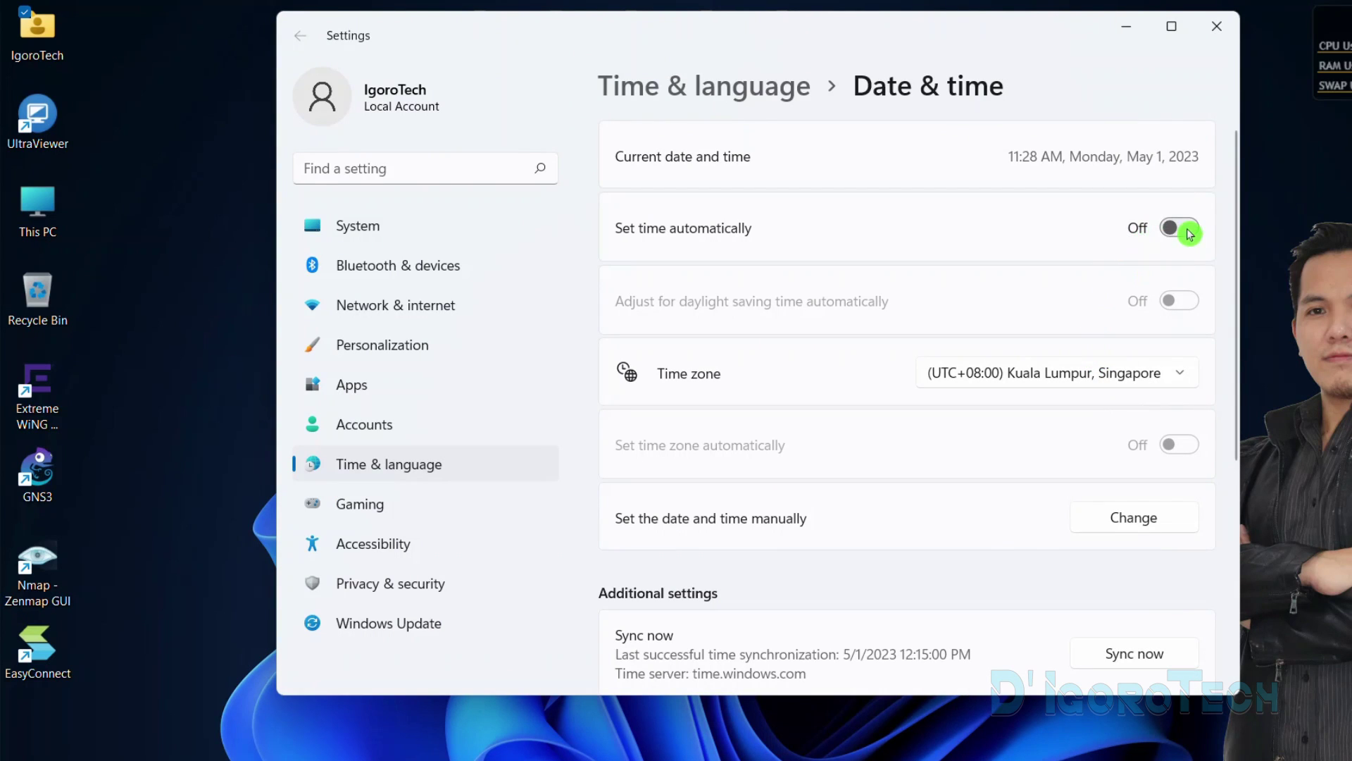
{"action": "left_click", "coordinate": [1189, 233]}
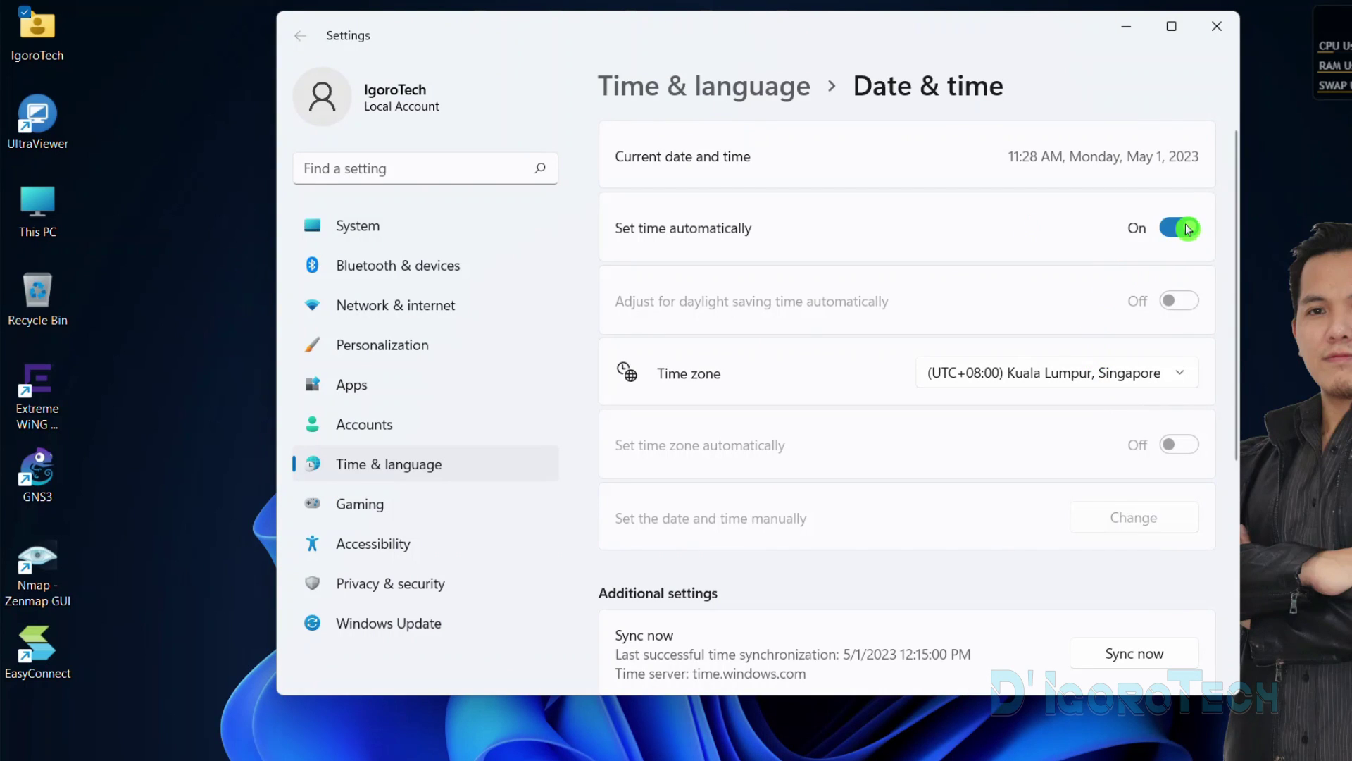
{"action": "left_click", "coordinate": [1112, 382]}
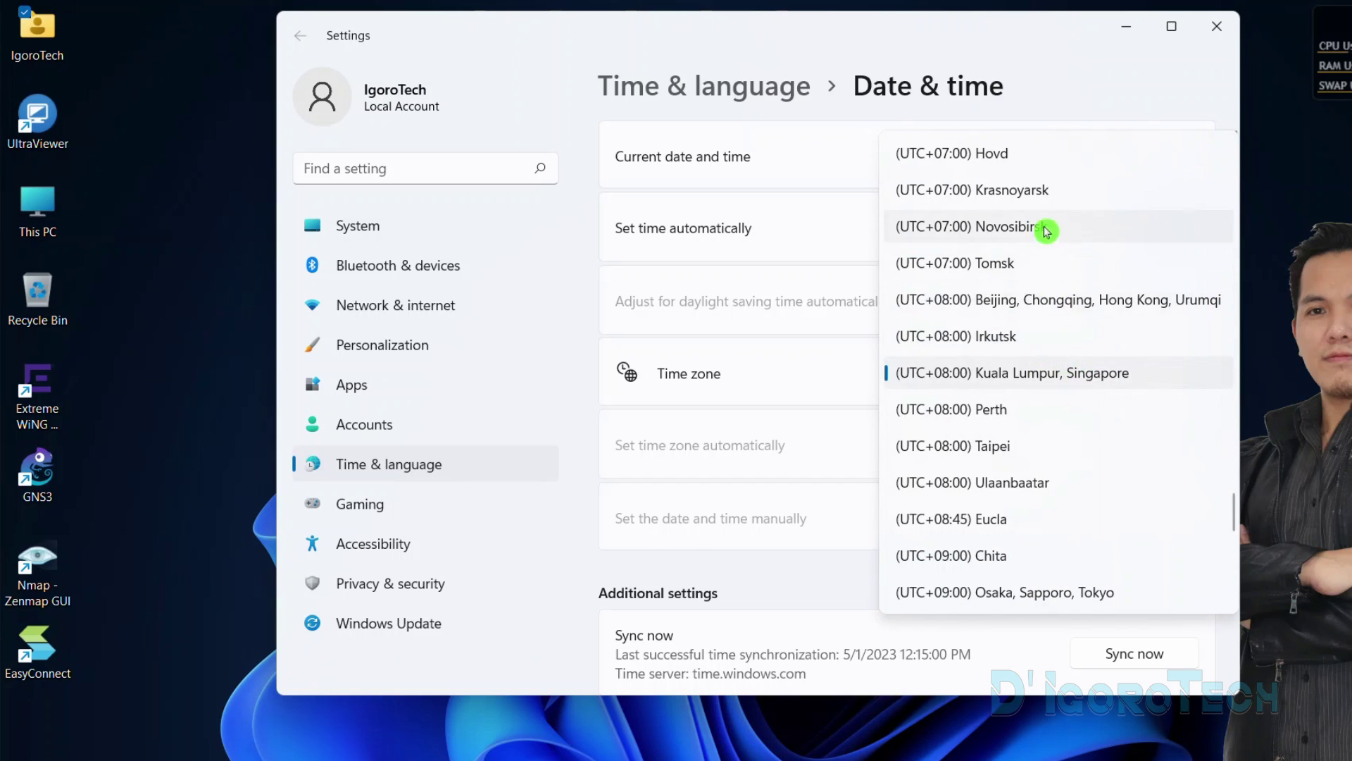
{"action": "mouse_move", "coordinate": [1232, 510]}
{"action": "left_mouse_down"}
{"action": "mouse_move", "coordinate": [1234, 579]}
{"action": "mouse_move", "coordinate": [1234, 519]}
{"action": "left_mouse_up"}
{"action": "left_click", "coordinate": [815, 326]}
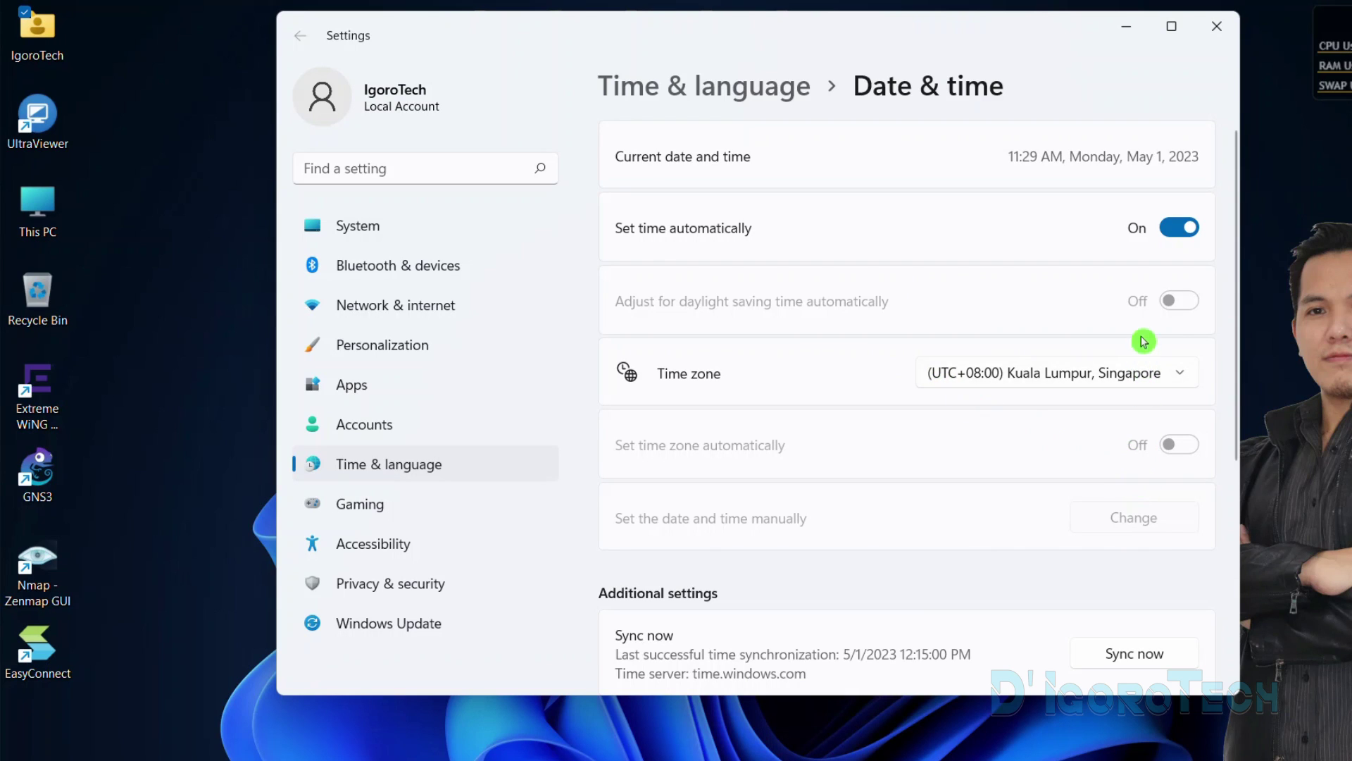
- Turn off automatic time and manually set the clock to 2:29 PM, May 1, 2023
{"action": "left_click", "coordinate": [1170, 234]}
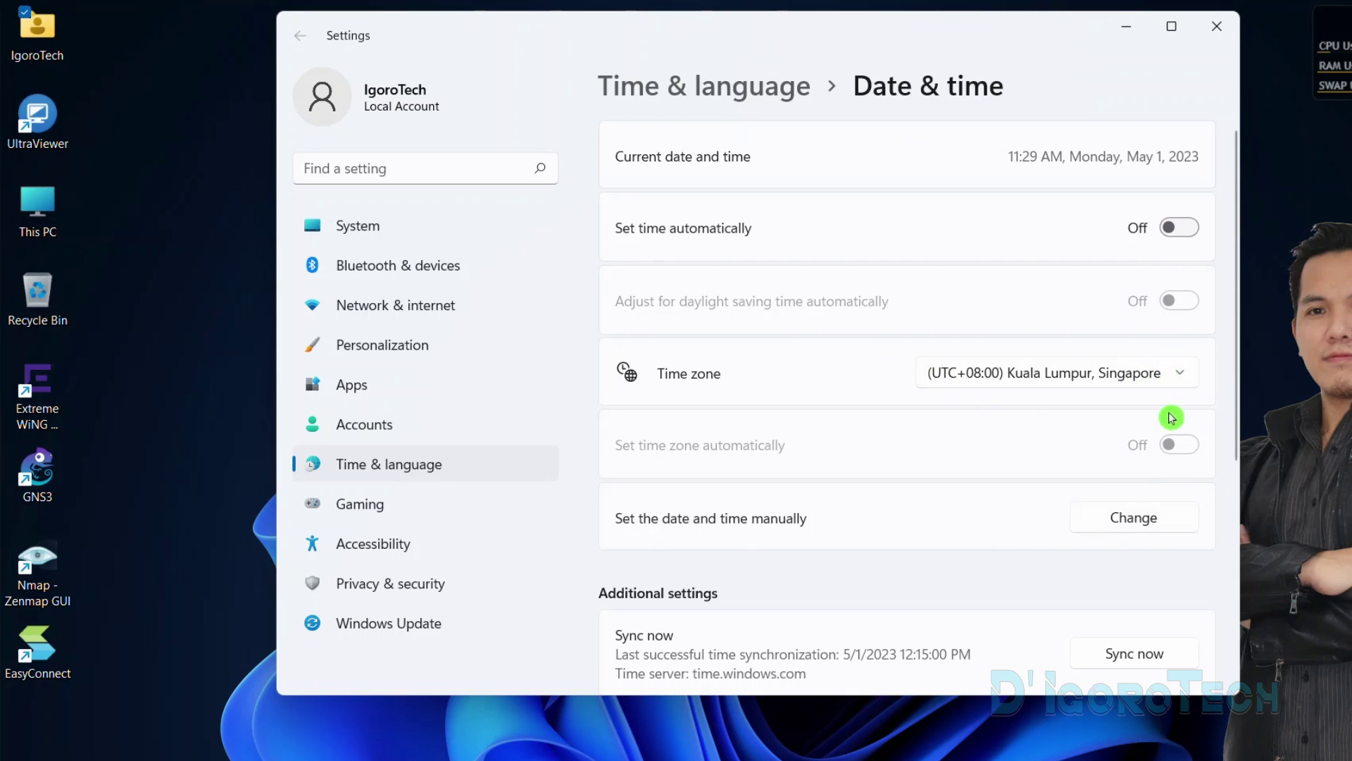
{"action": "left_click", "coordinate": [1130, 522]}
{"action": "left_click", "coordinate": [499, 396]}
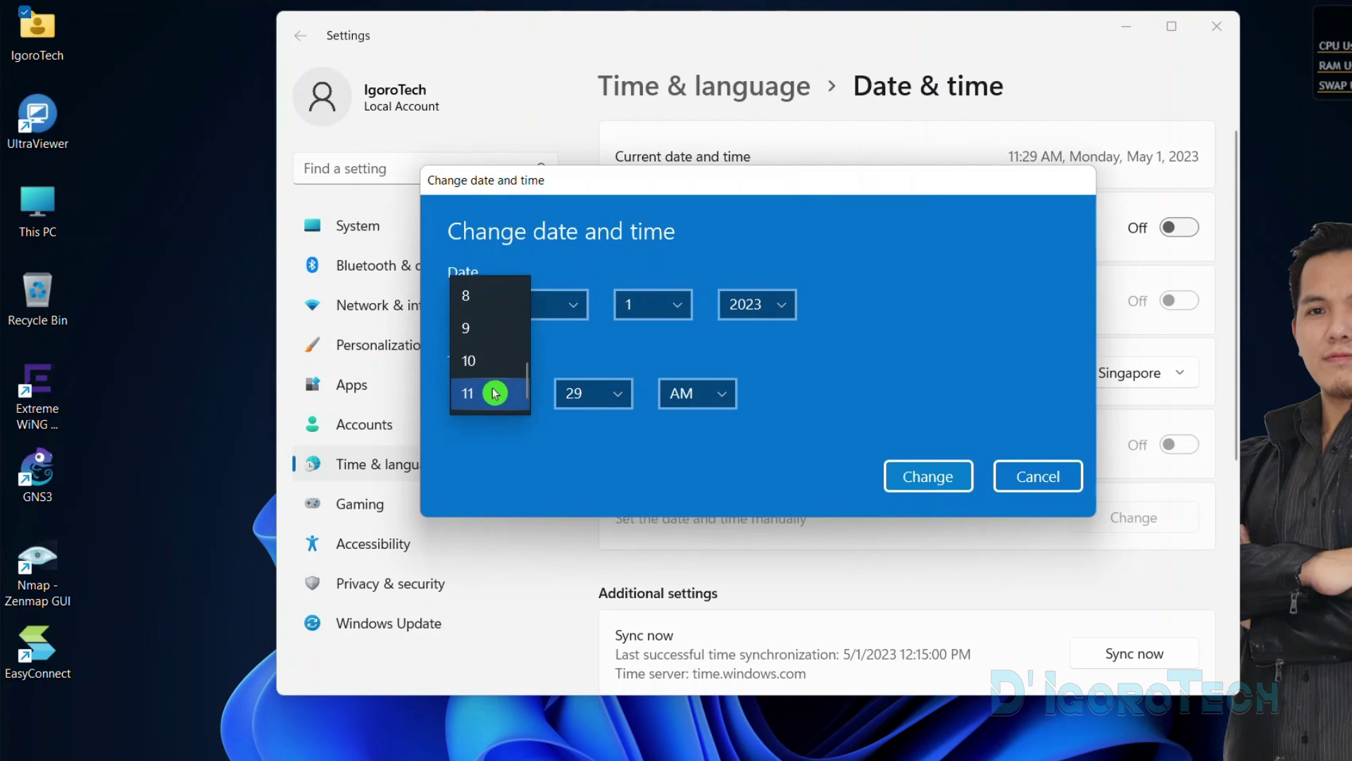
{"action": "scroll", "coordinate": [495, 366], "scroll_direction": "up", "scroll_amount": 2}
{"action": "left_click", "coordinate": [490, 300]}
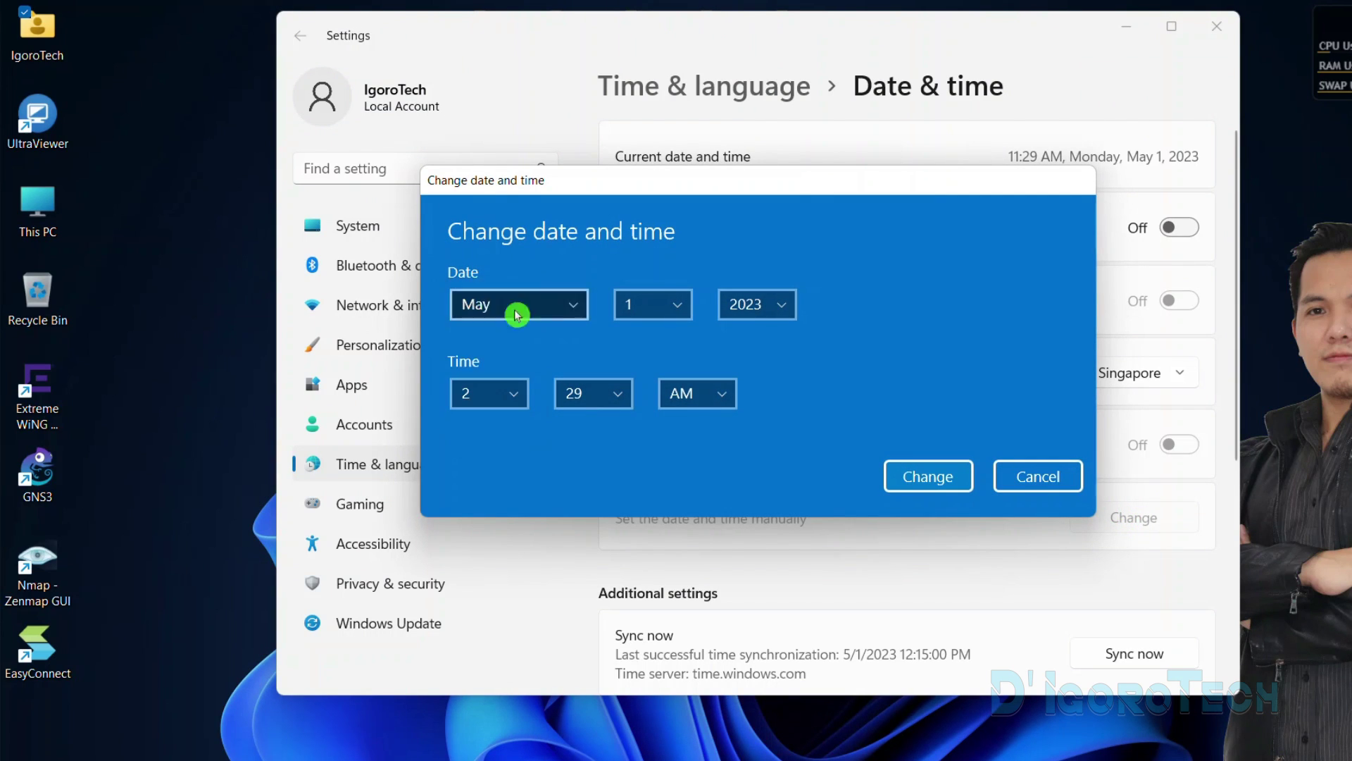
{"action": "left_click", "coordinate": [688, 395]}
{"action": "left_click", "coordinate": [696, 425]}
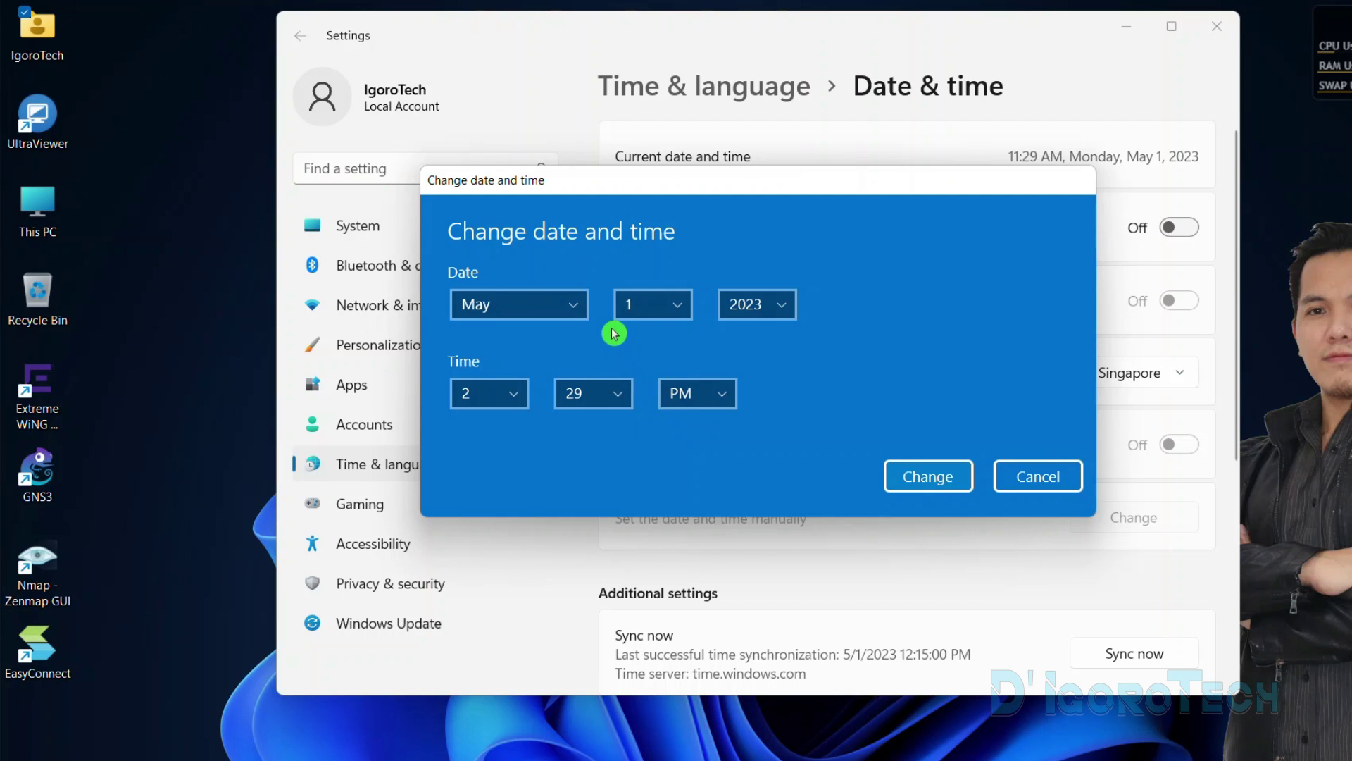
{"action": "left_click", "coordinate": [916, 477]}
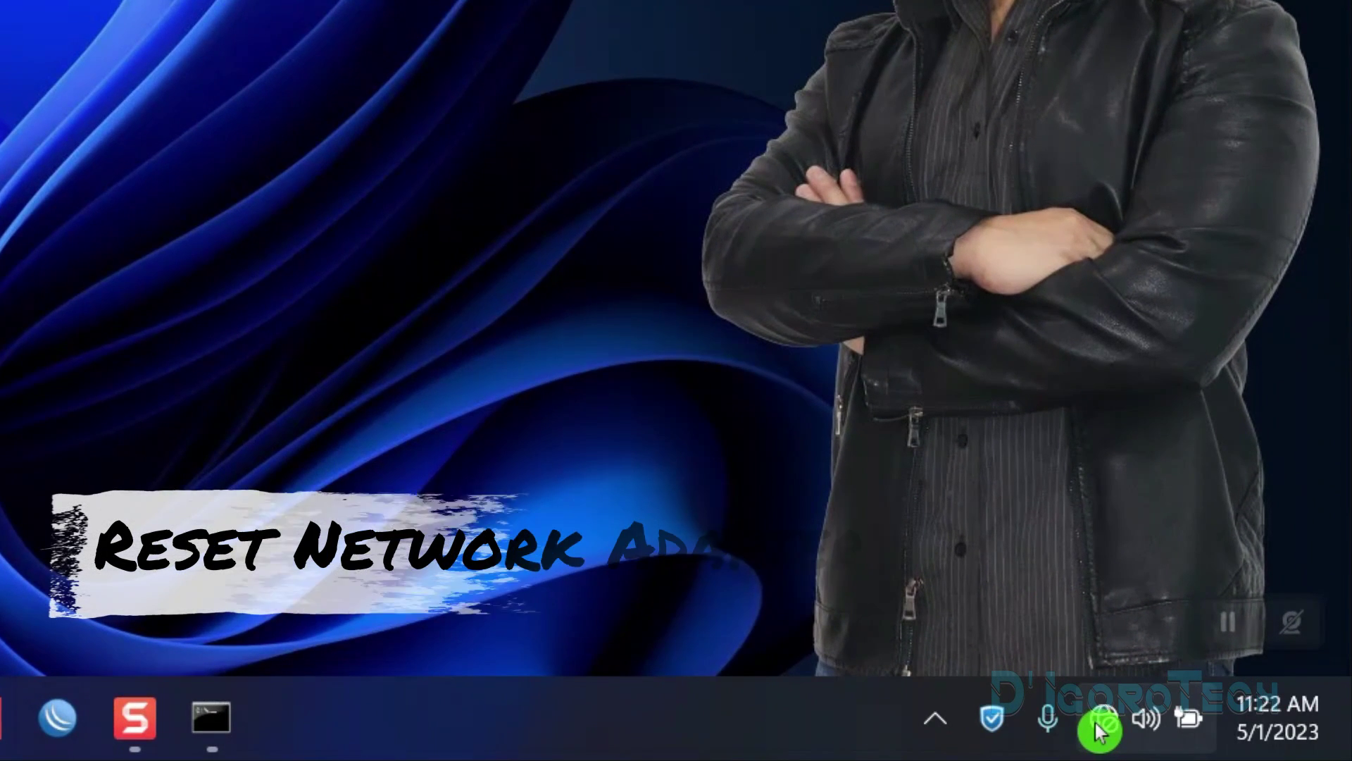
- Go to the Network reset page under Network & internet's Advanced network settings
{"action": "right_click", "coordinate": [1102, 729]}
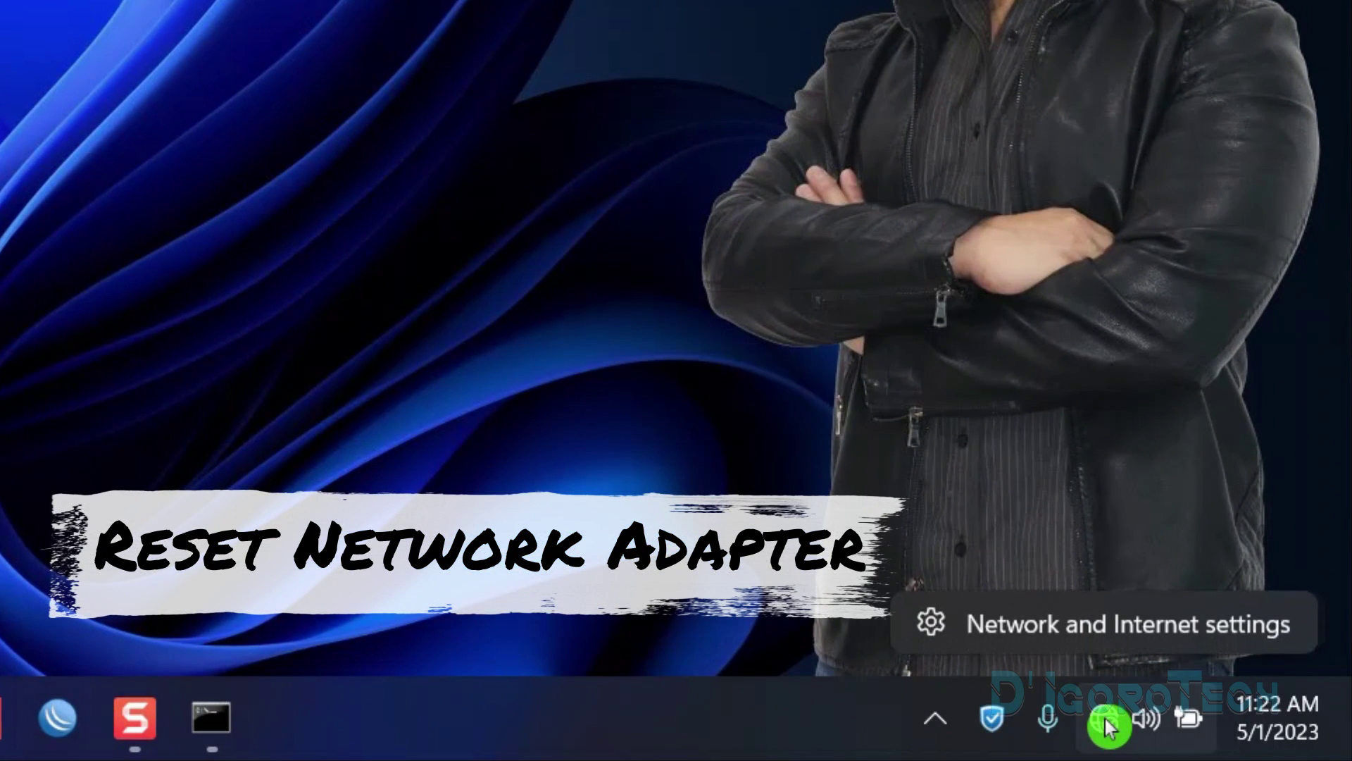
{"action": "left_click", "coordinate": [1075, 638]}
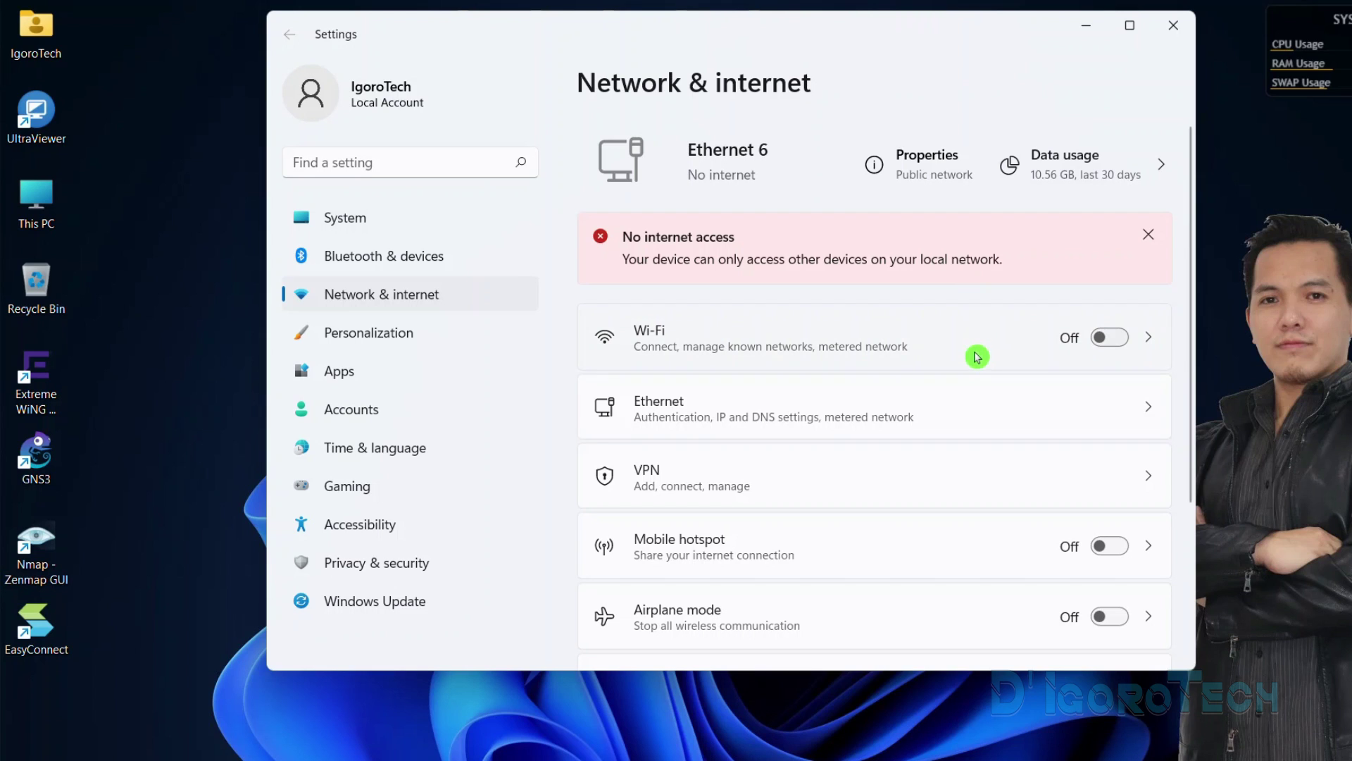
{"action": "scroll", "coordinate": [974, 366], "scroll_direction": "down", "scroll_amount": 3}
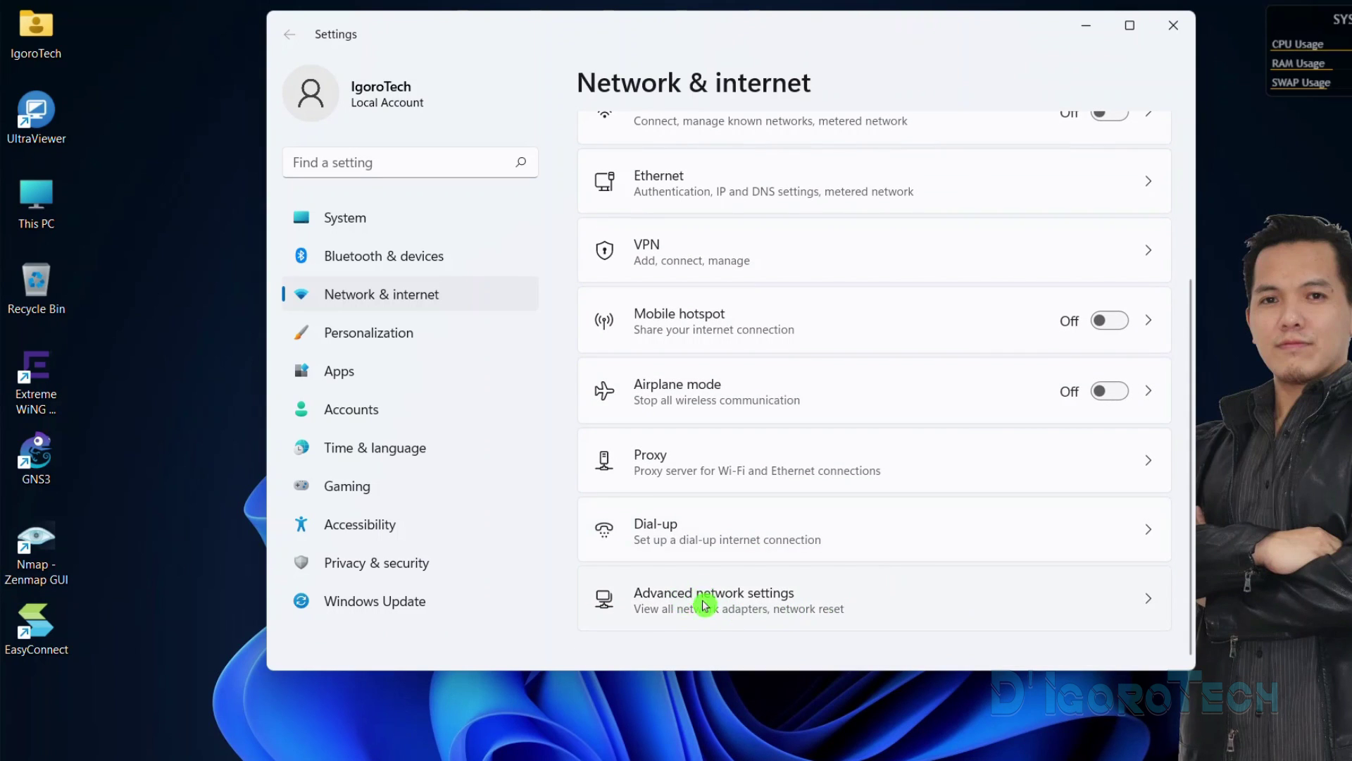
{"action": "left_click", "coordinate": [1130, 600]}
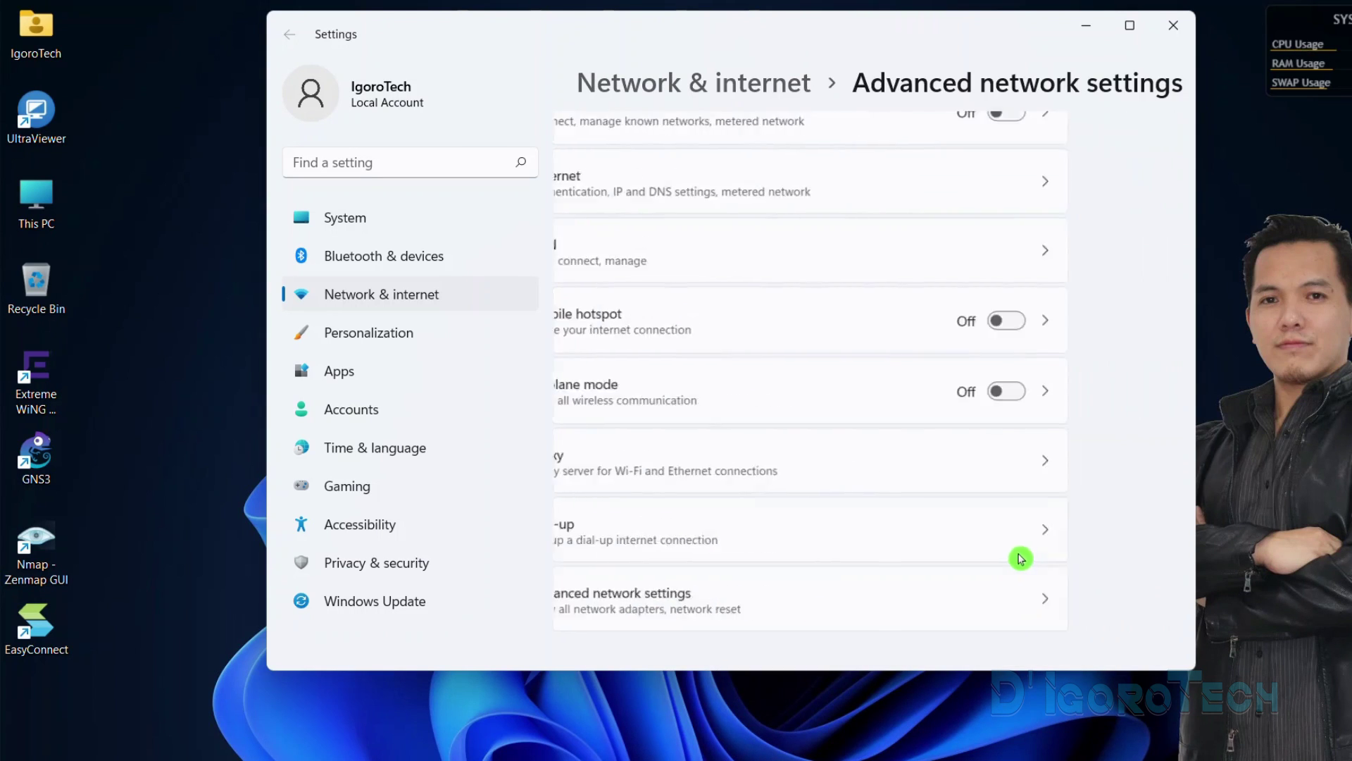
{"action": "scroll", "coordinate": [896, 414], "scroll_direction": "down", "scroll_amount": 5}
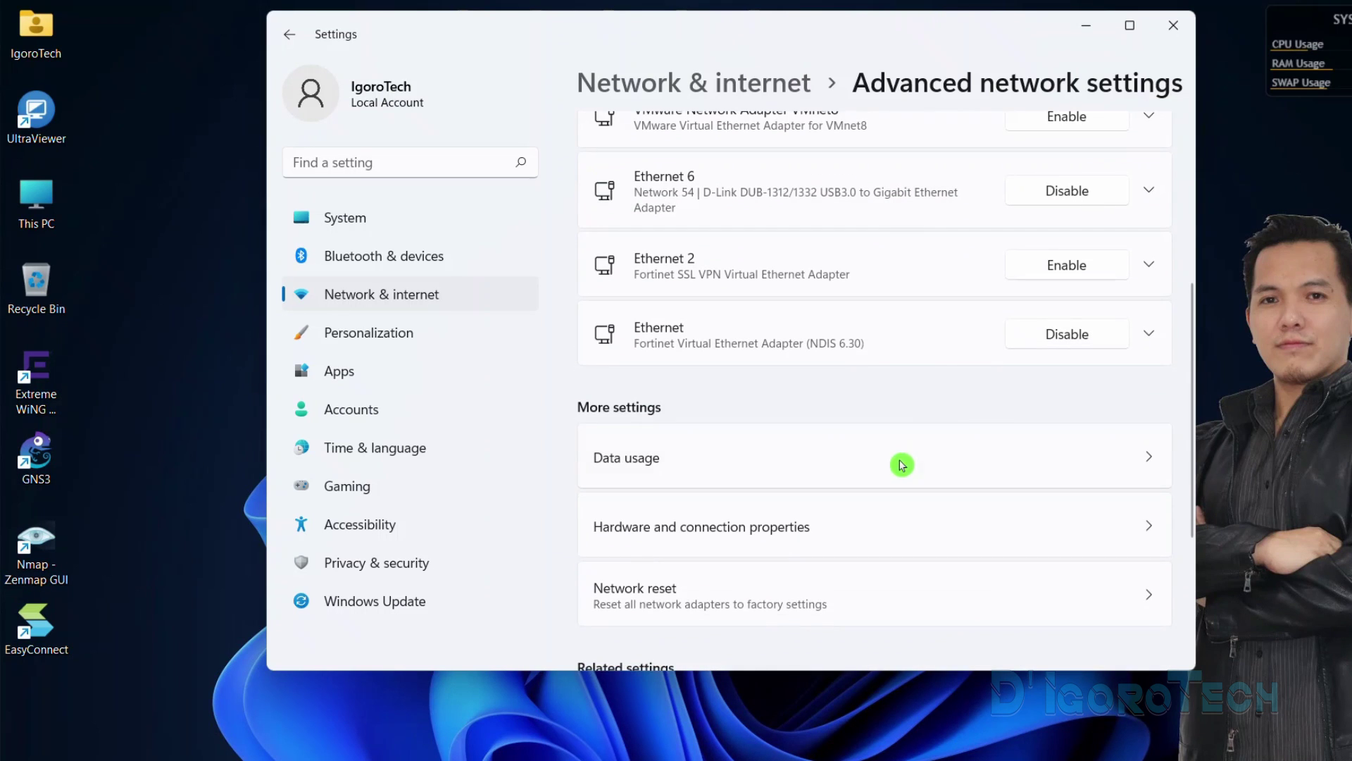
{"action": "left_click", "coordinate": [1110, 596]}
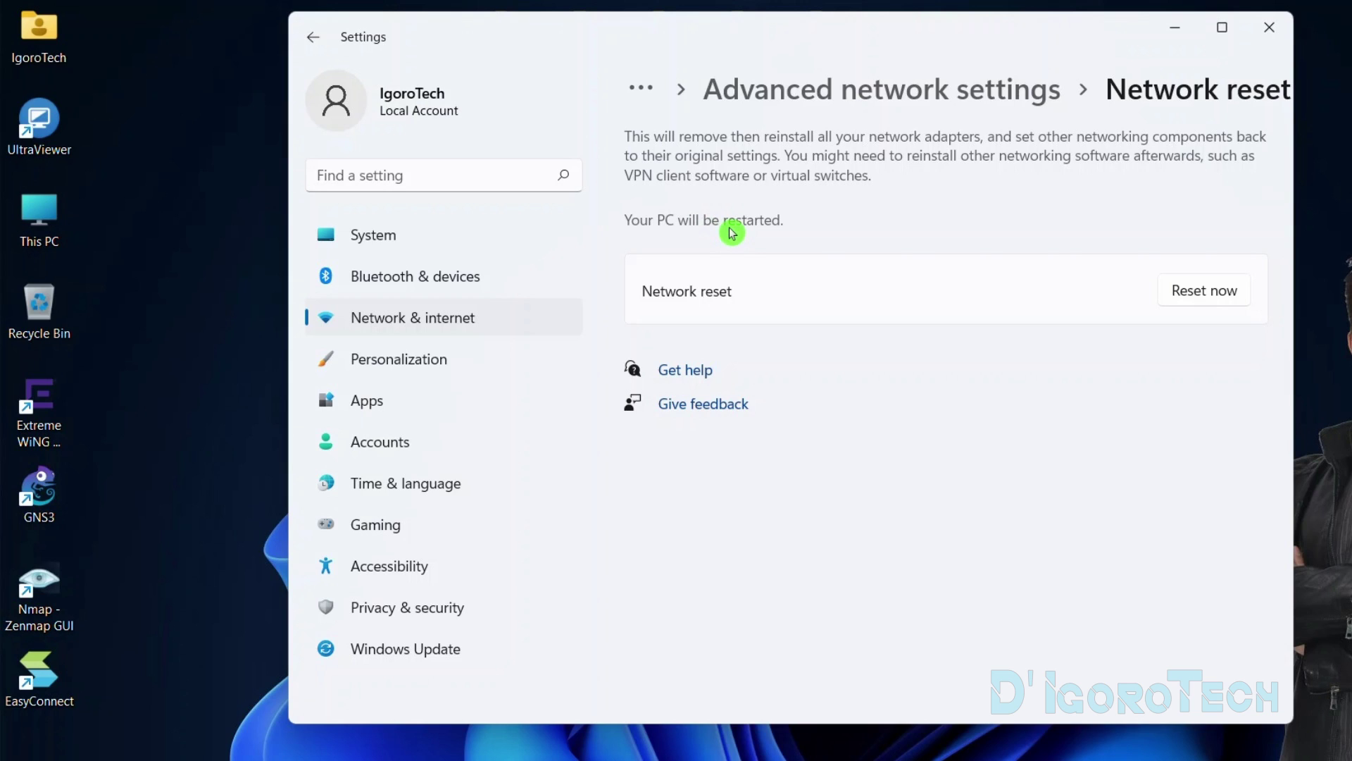
- Reset all network adapters, confirm, and close the scheduled sign-out notice
{"action": "left_click", "coordinate": [1207, 294]}
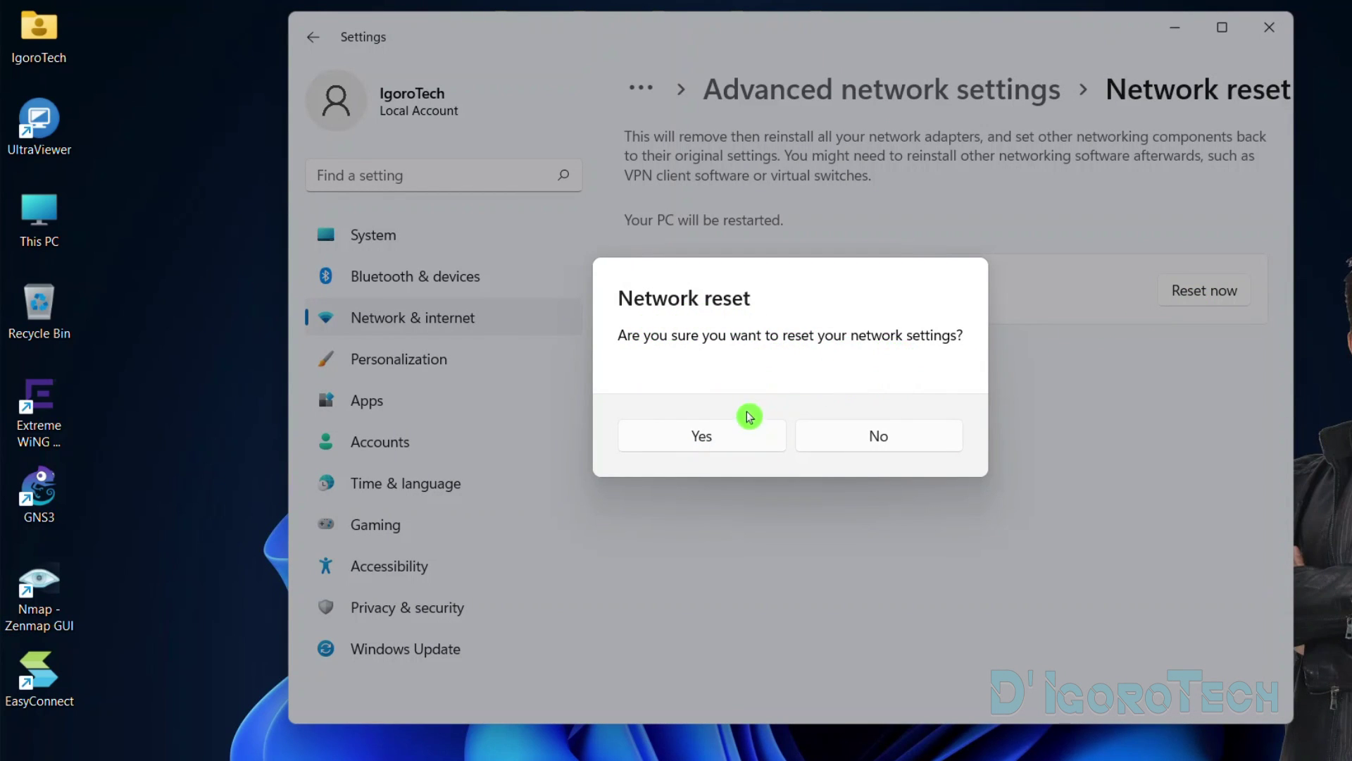
{"action": "left_click", "coordinate": [726, 443]}
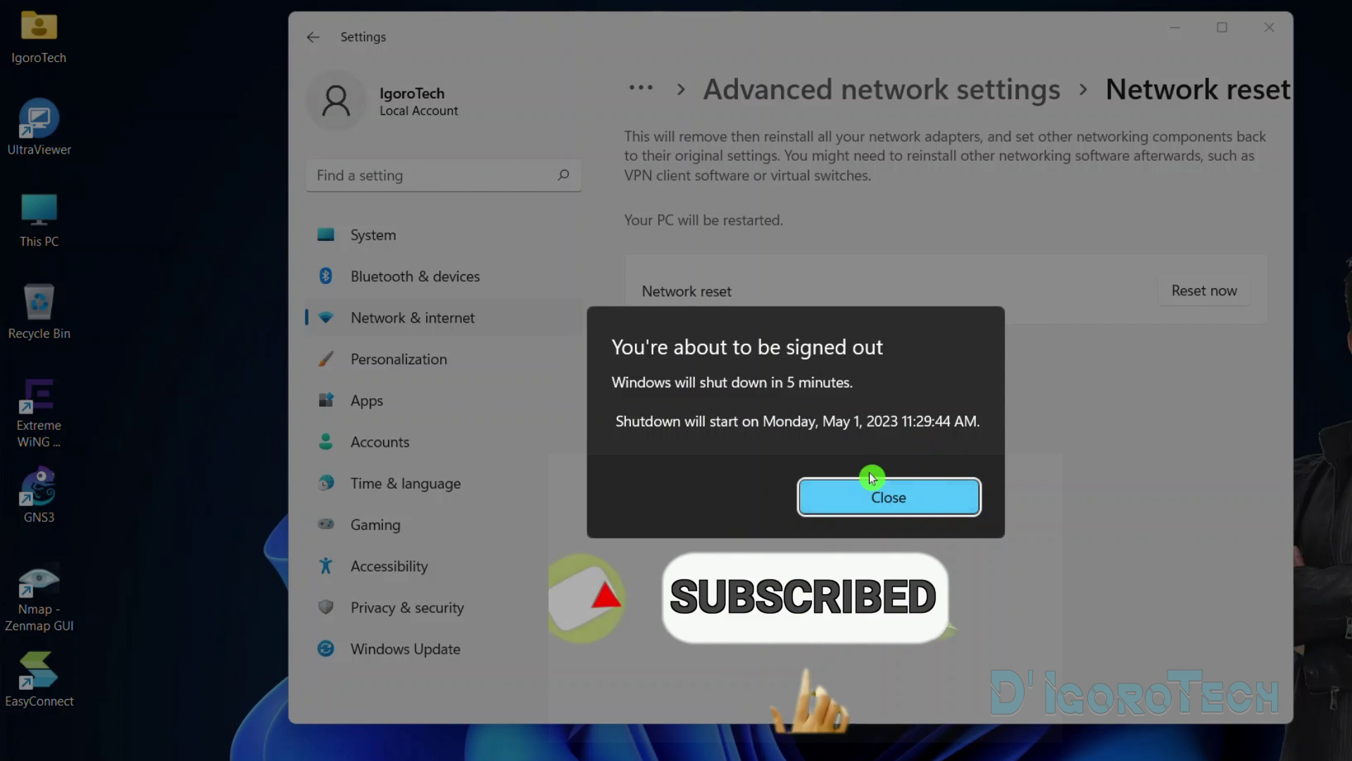
{"action": "left_click", "coordinate": [914, 498]}
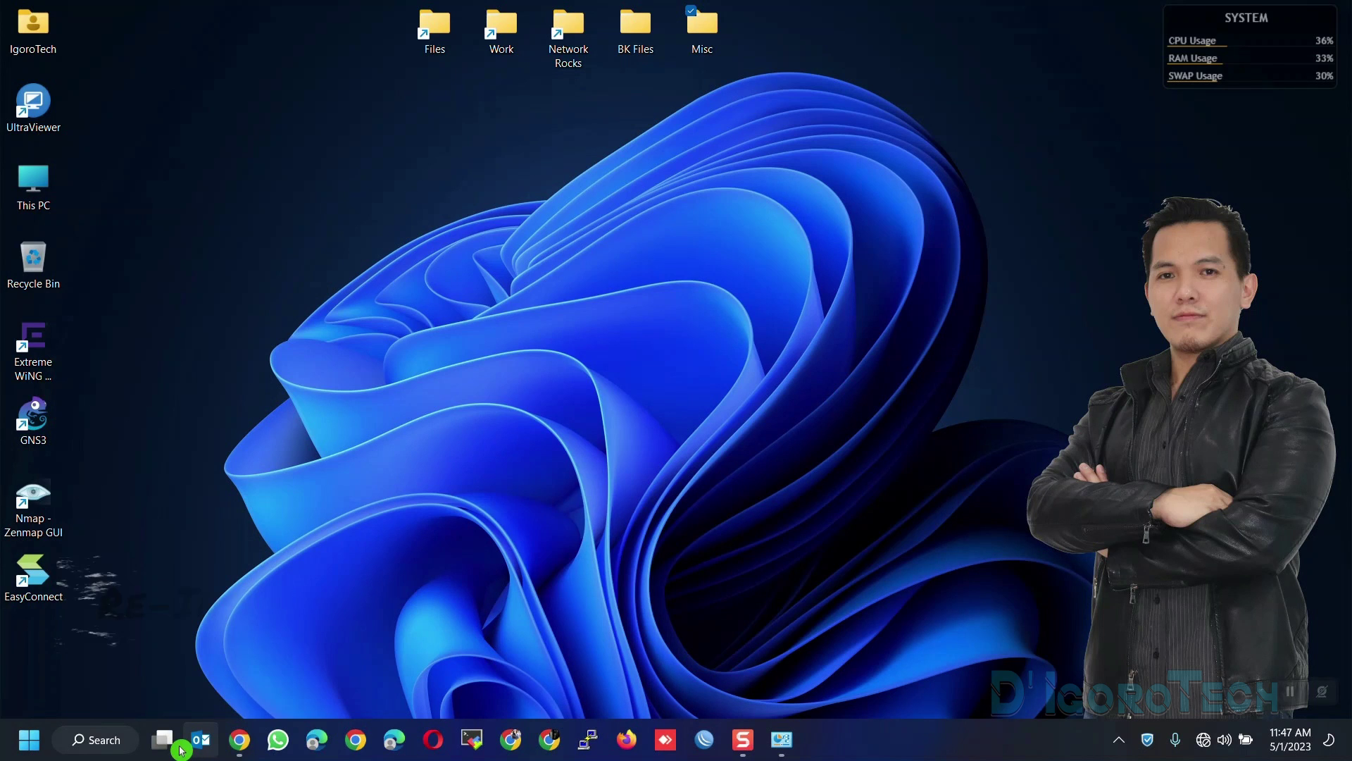
- In Device Manager, uninstall the D-Link DUB-1312/1332 USB3.0 to Gigabit Ethernet Adapter
{"action": "left_click", "coordinate": [110, 748]}
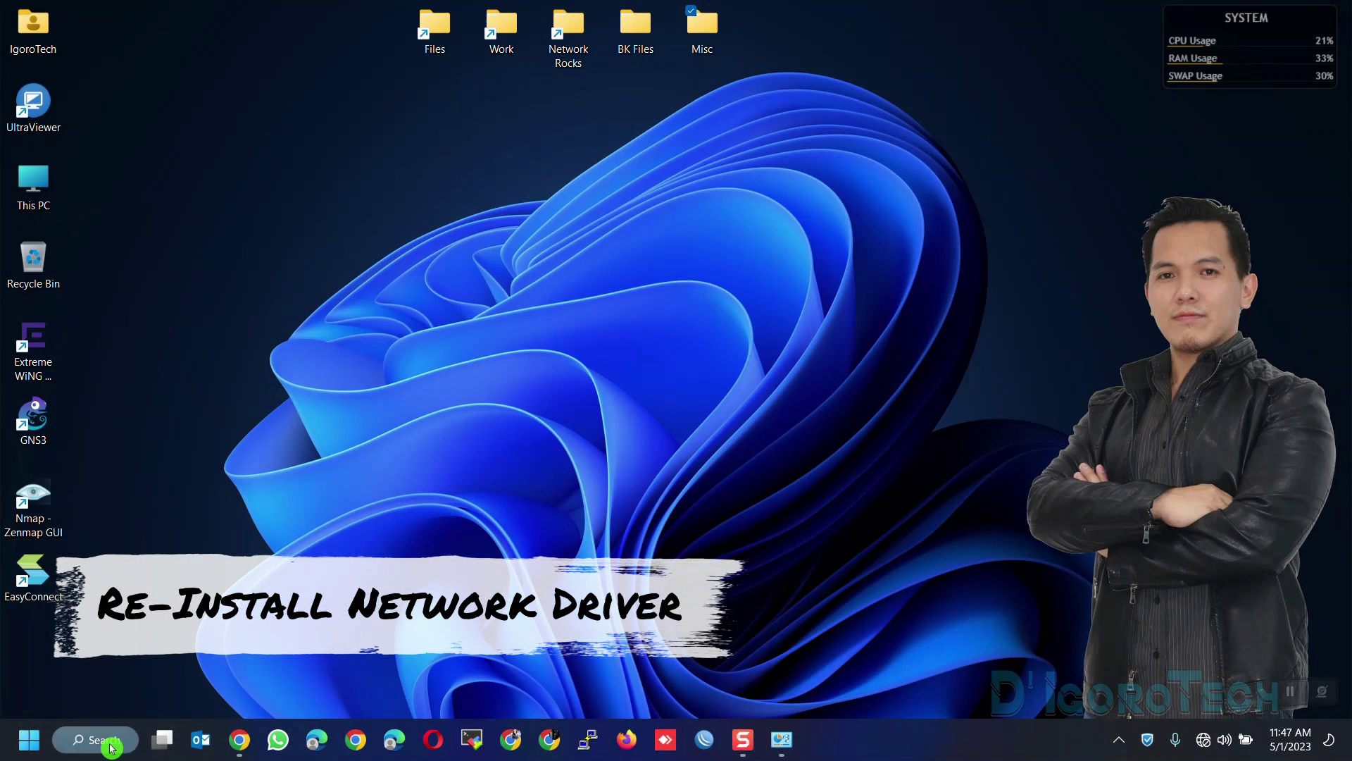
{"action": "type", "text": "device"}
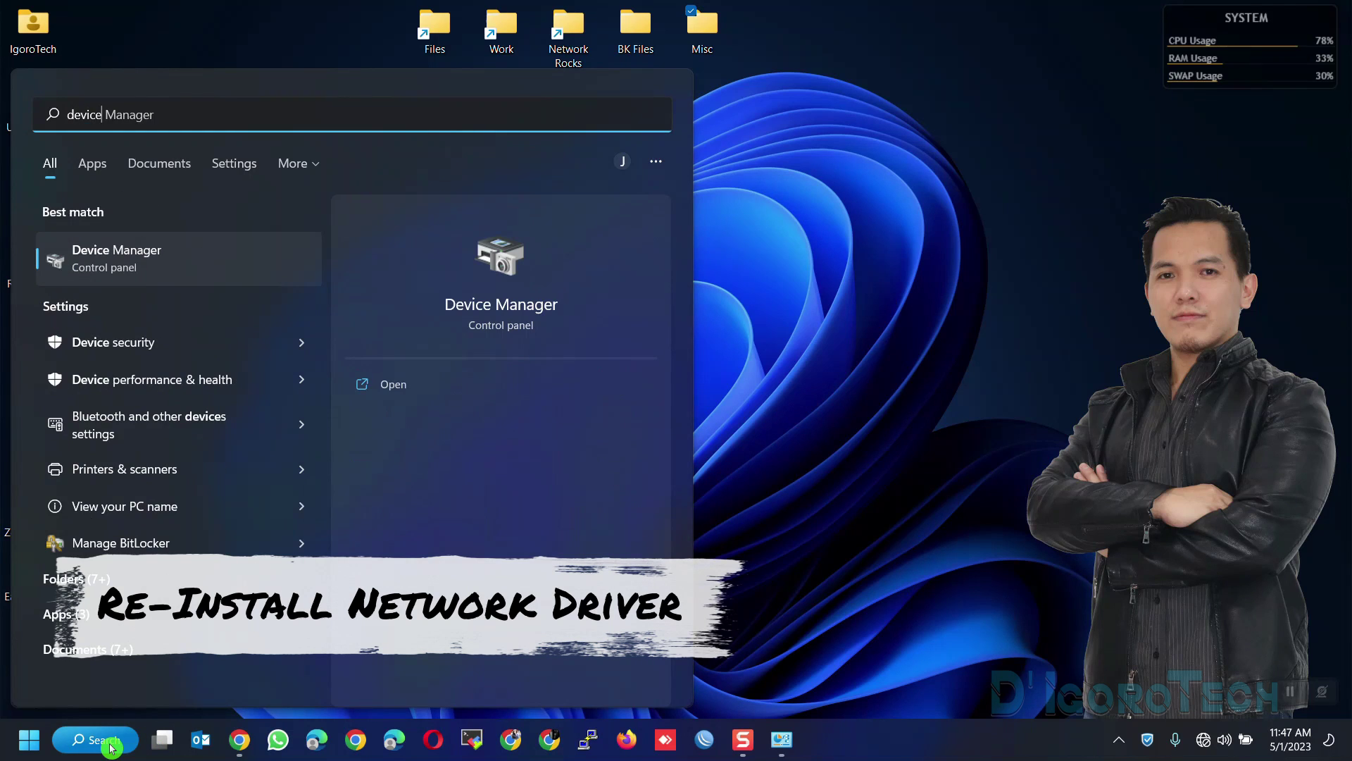
{"action": "left_click", "coordinate": [159, 268]}
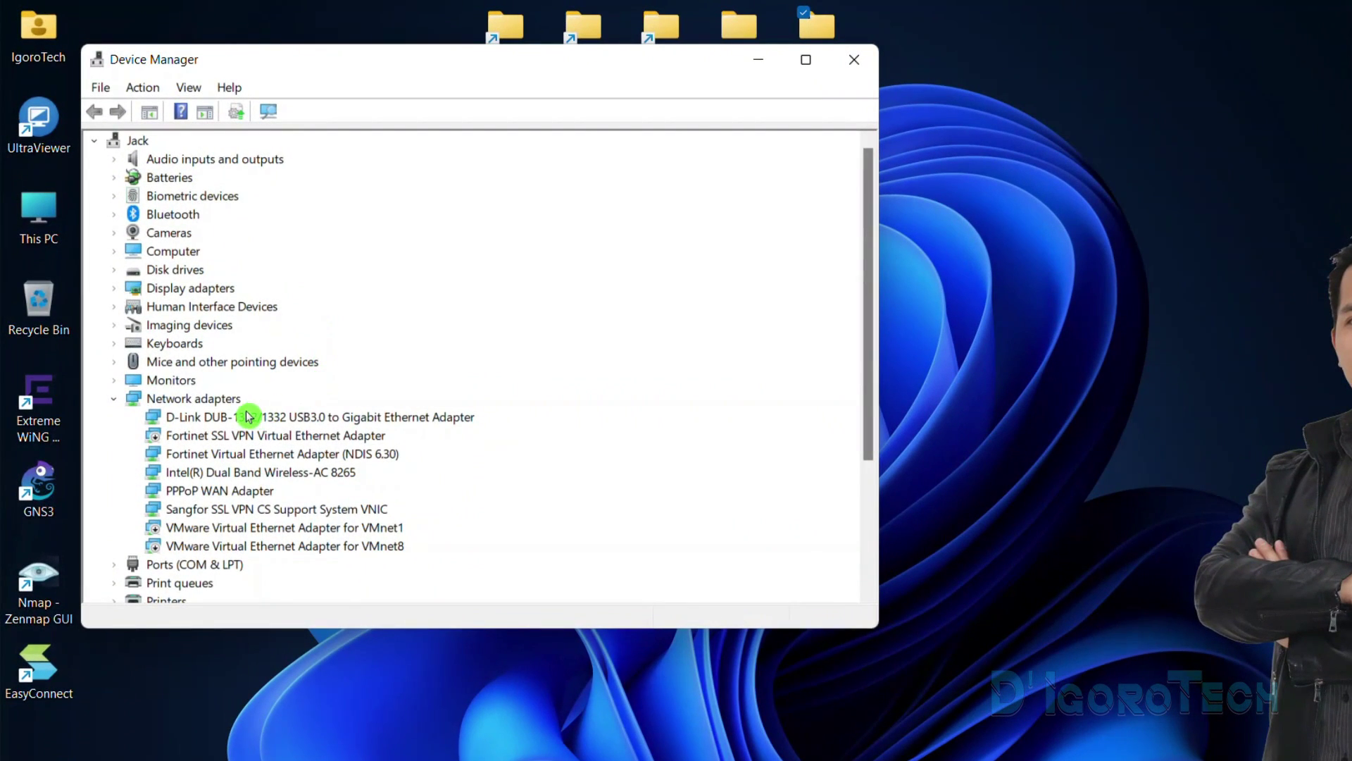
{"action": "left_click", "coordinate": [224, 404]}
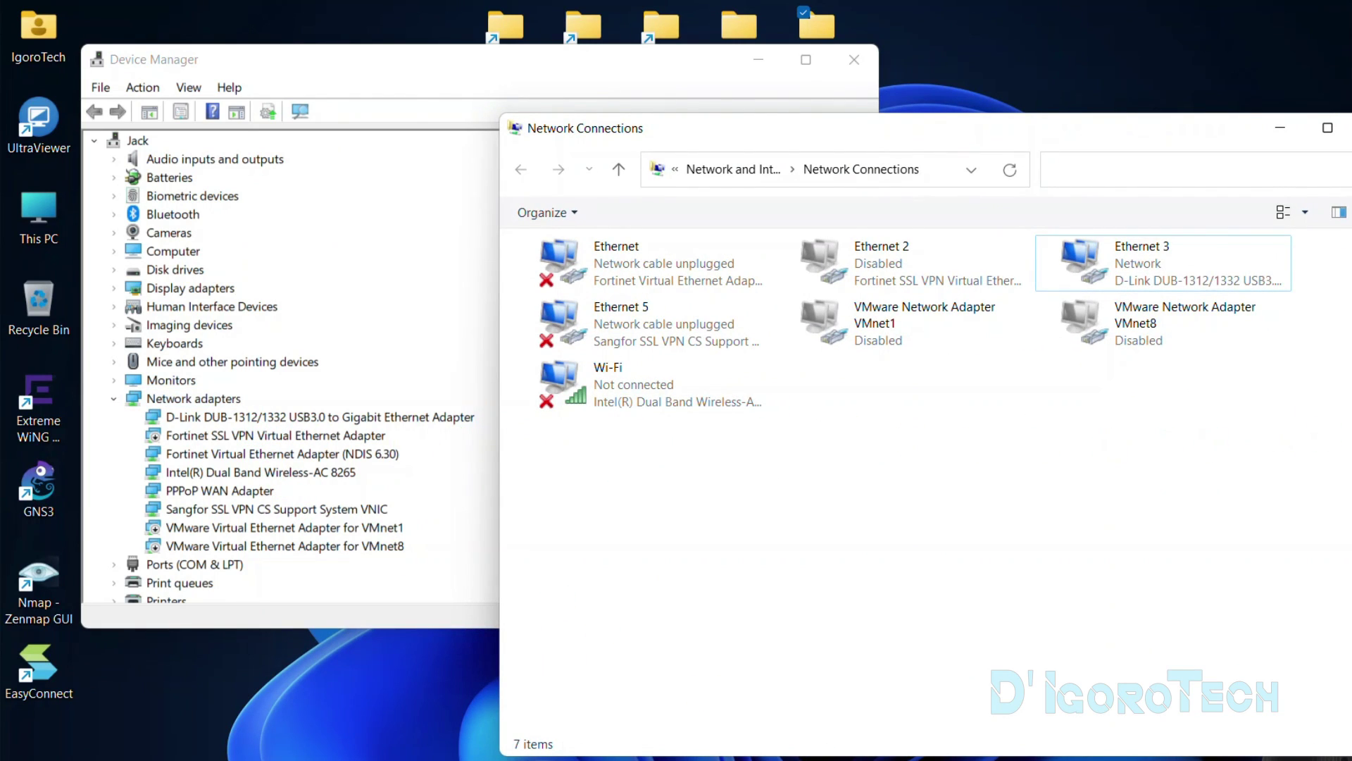
{"action": "left_click", "coordinate": [1135, 290]}
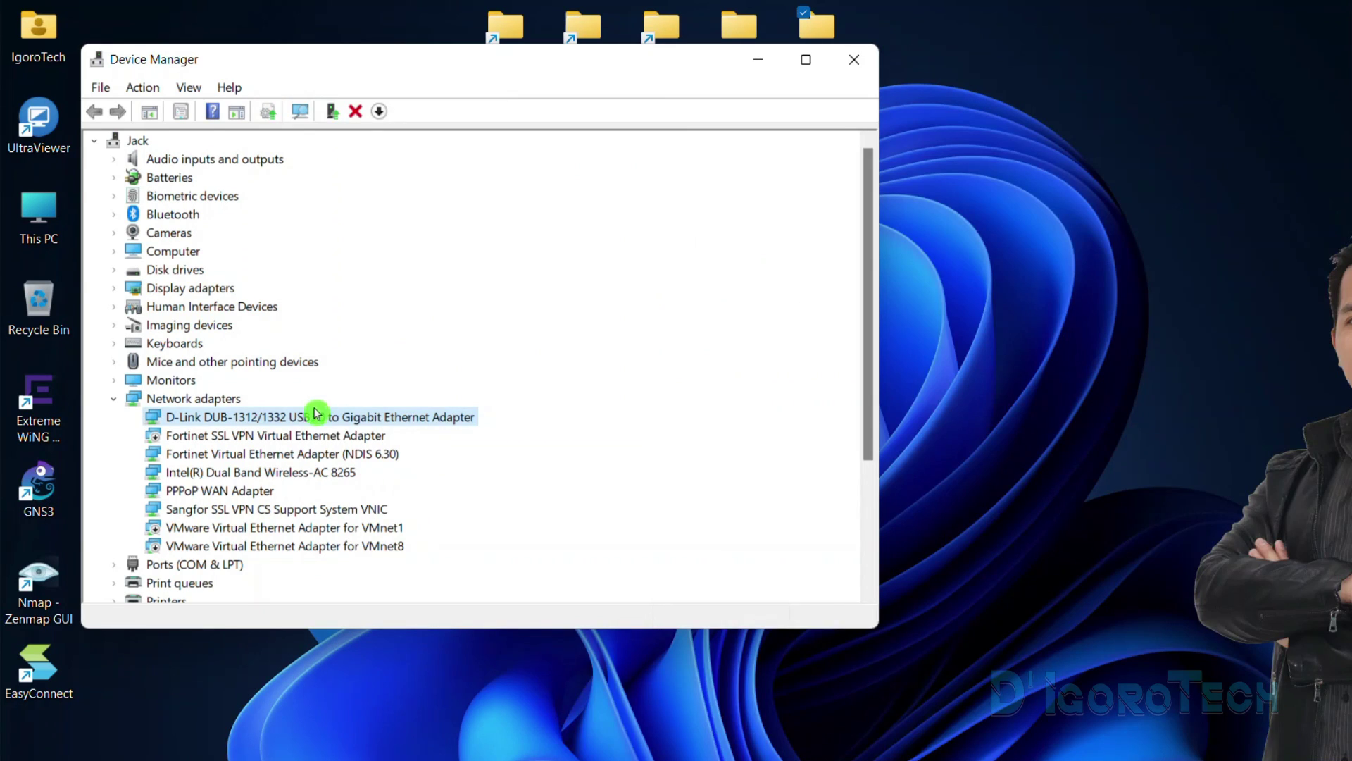
{"action": "right_click", "coordinate": [310, 420]}
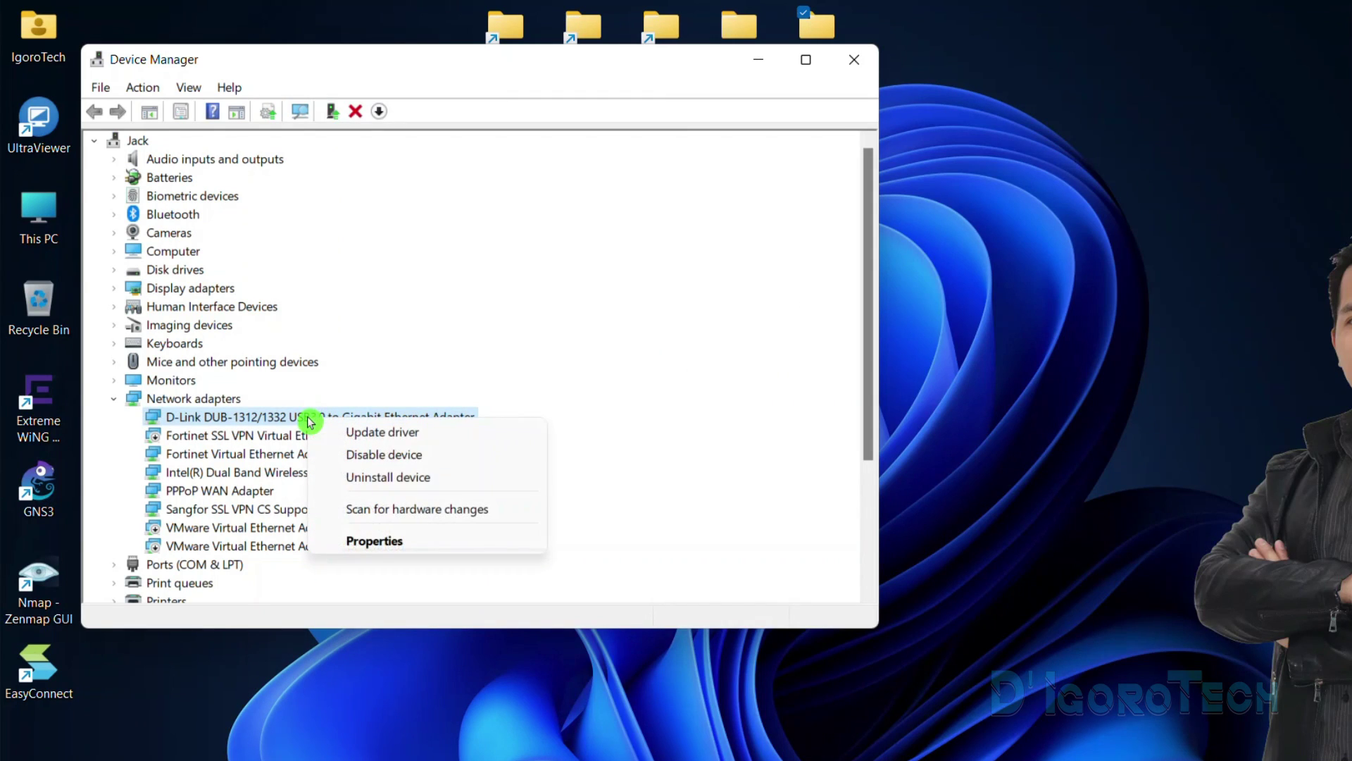
{"action": "left_click", "coordinate": [398, 486]}
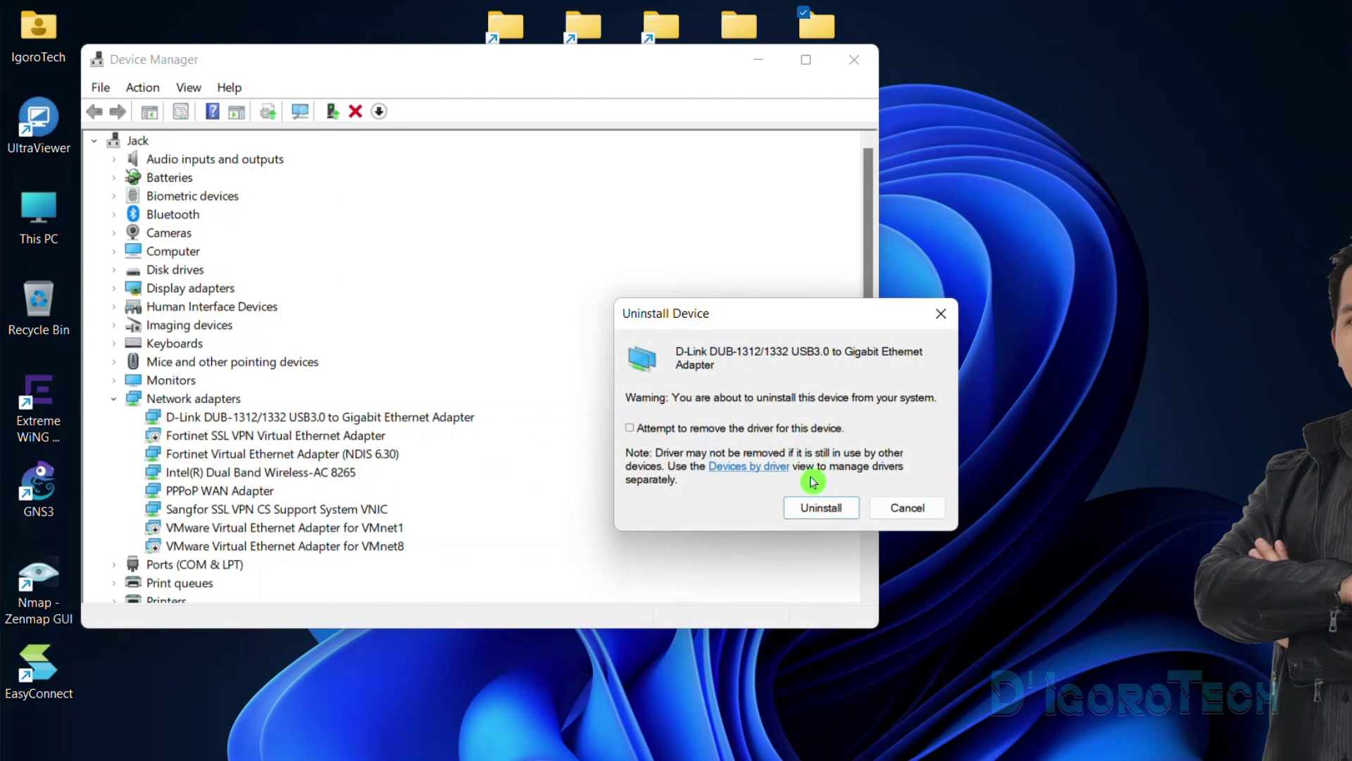
{"action": "left_click", "coordinate": [830, 508]}
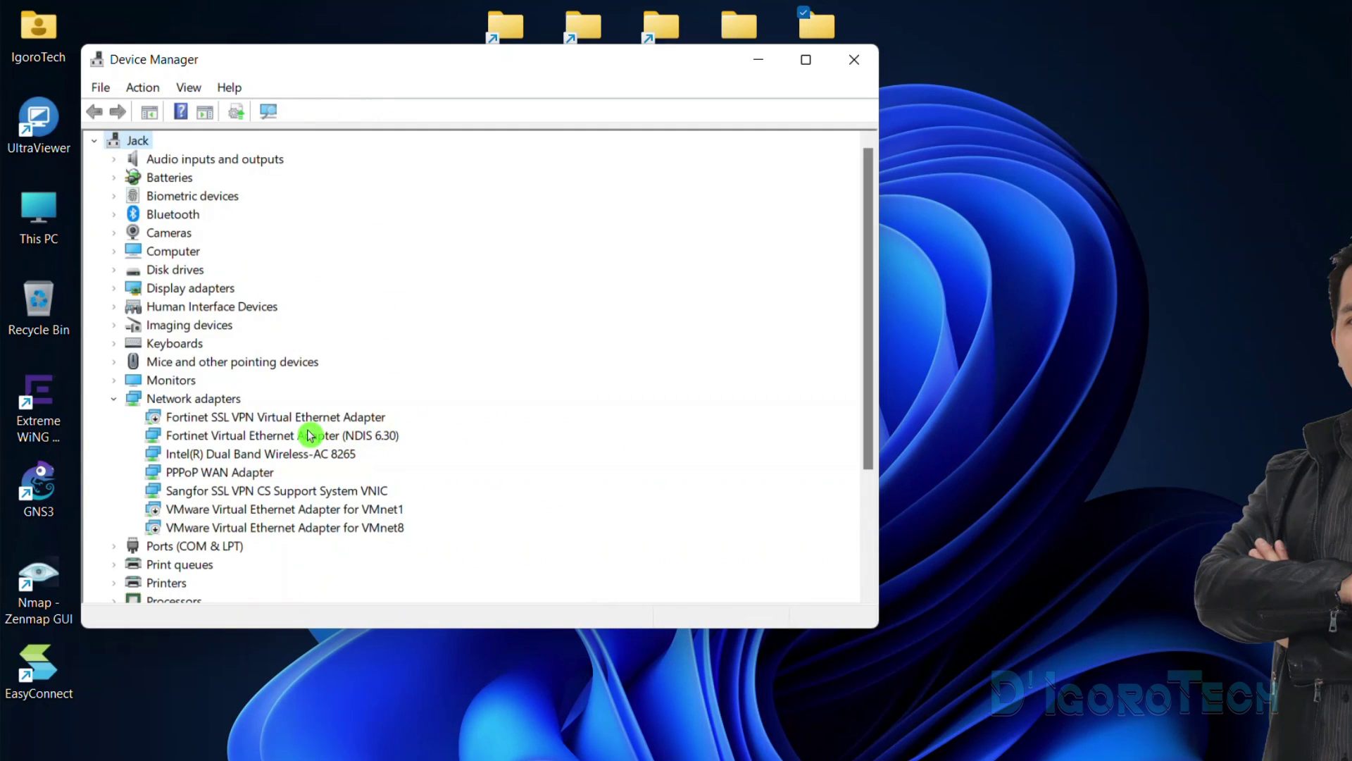
- Scan for hardware changes so the D-Link adapter reappears under Network adapters
{"action": "left_click", "coordinate": [236, 399]}
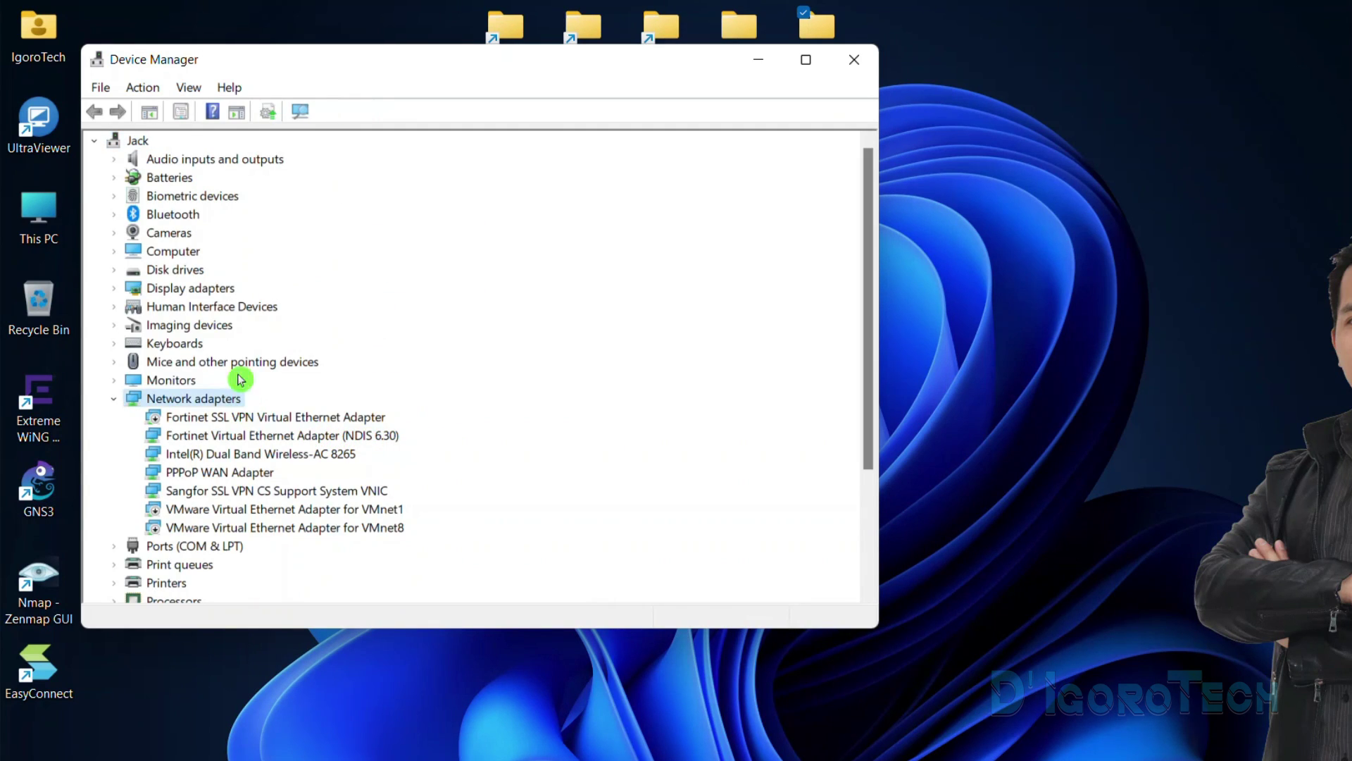
{"action": "left_click", "coordinate": [146, 90]}
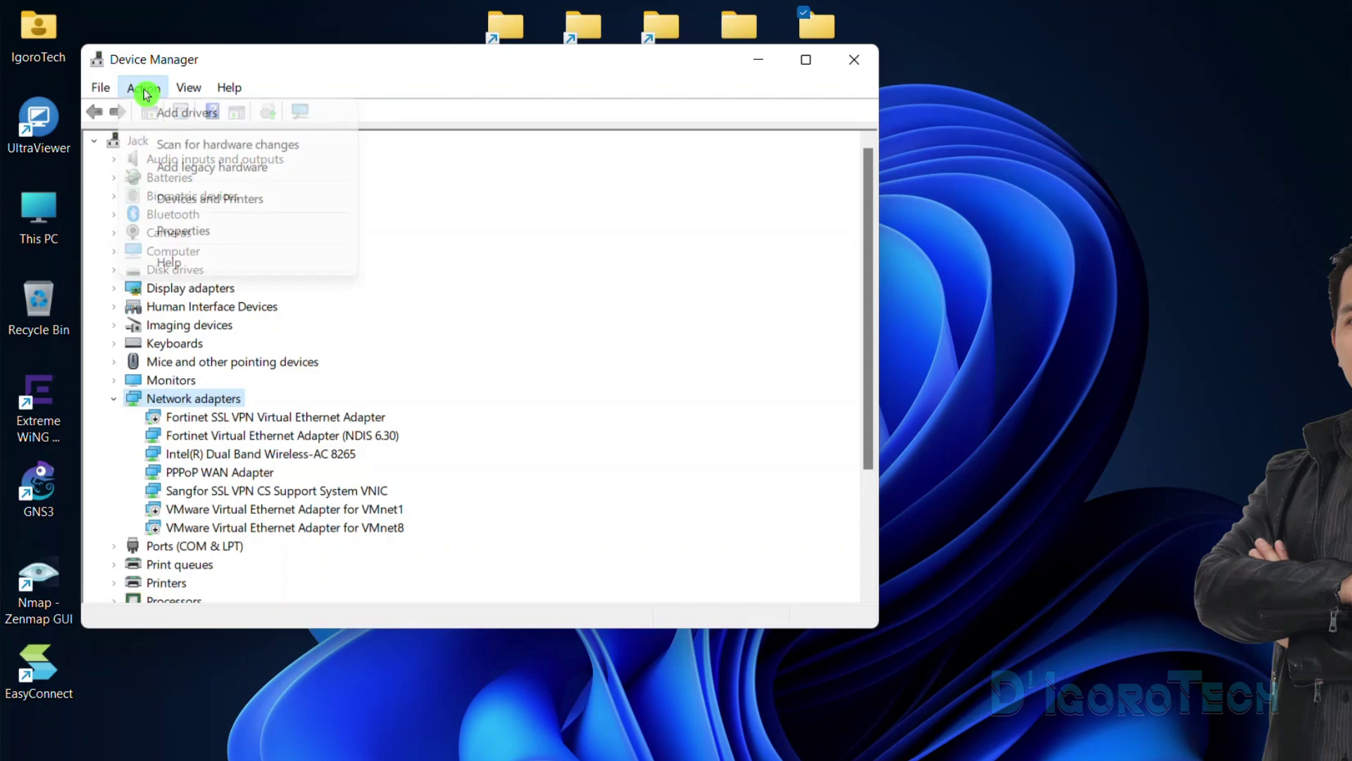
{"action": "left_click", "coordinate": [198, 148]}
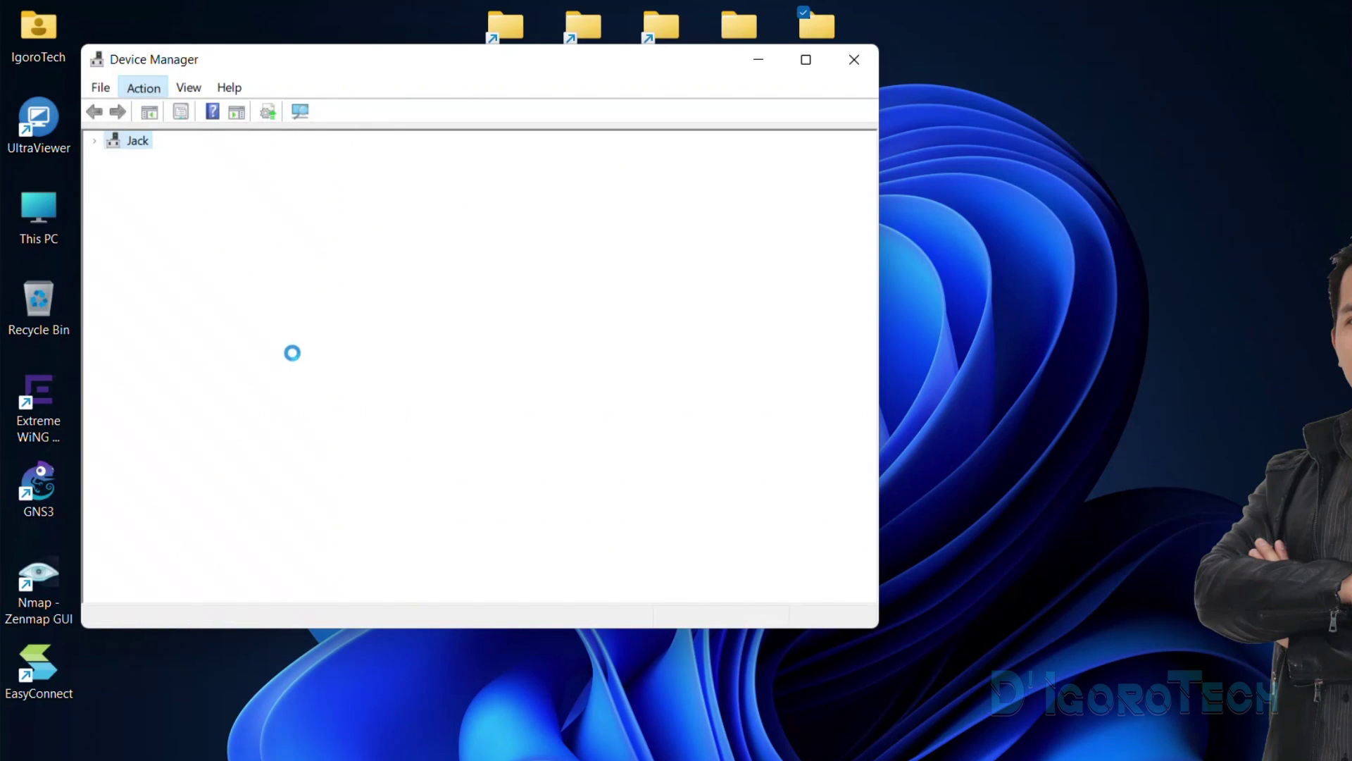
{"action": "left_click", "coordinate": [286, 421]}
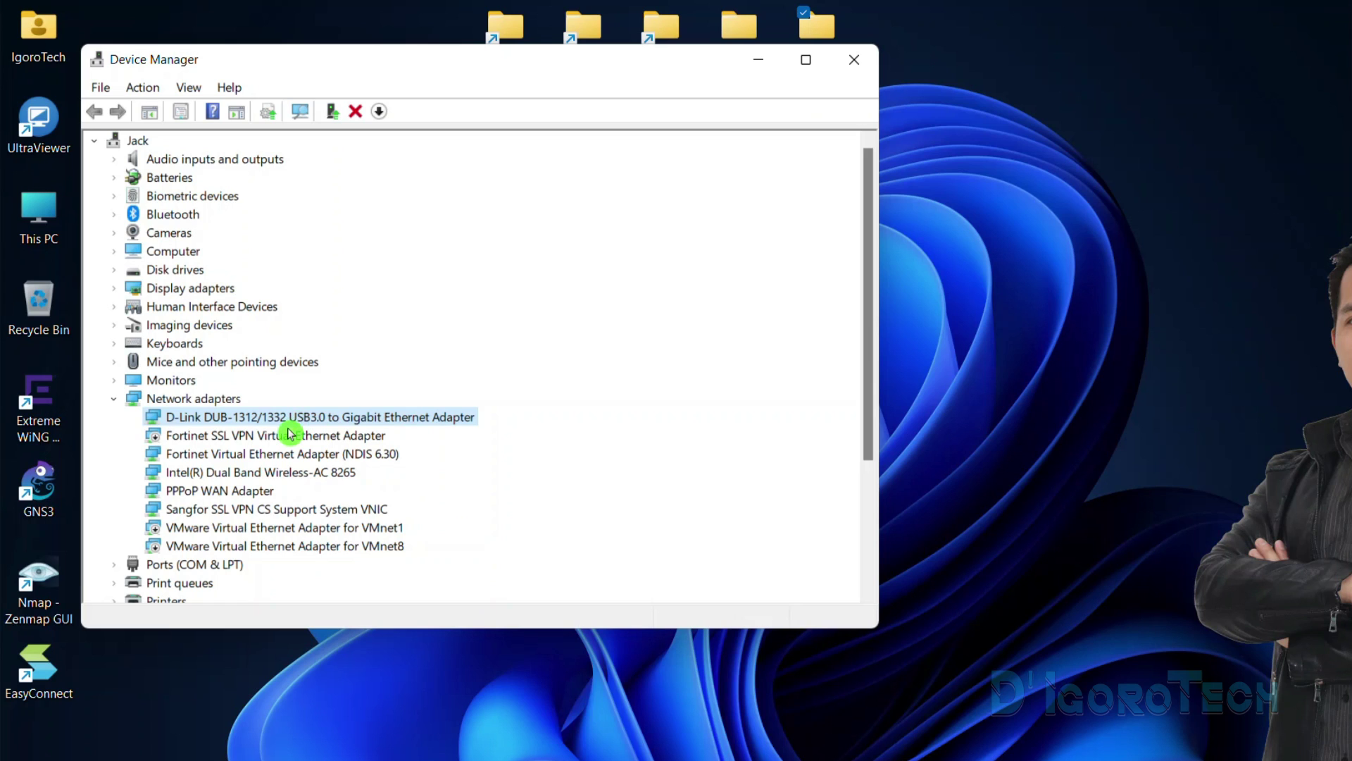
- Start a D-Link driver update, pick the model from the list, then cancel without installing
{"action": "left_click", "coordinate": [757, 61]}
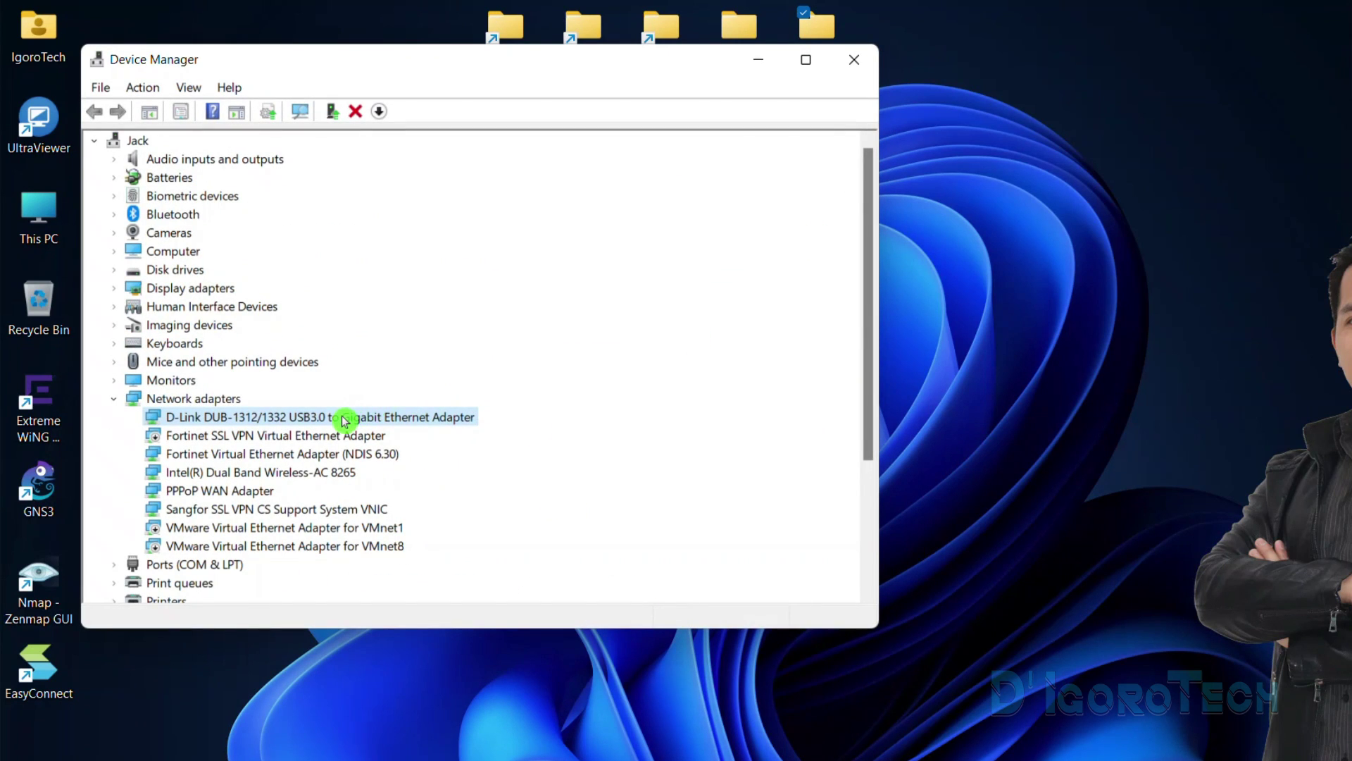
{"action": "right_click", "coordinate": [344, 421]}
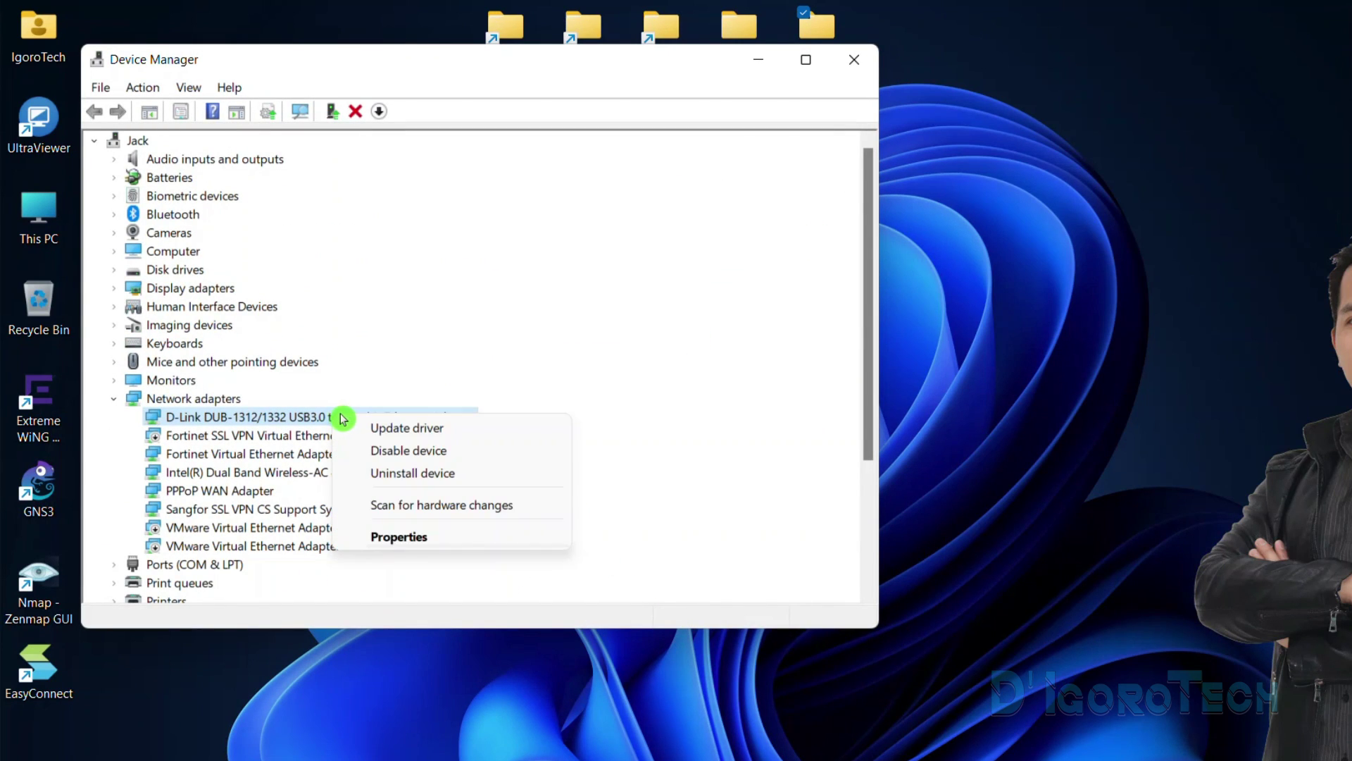
{"action": "left_click", "coordinate": [382, 429]}
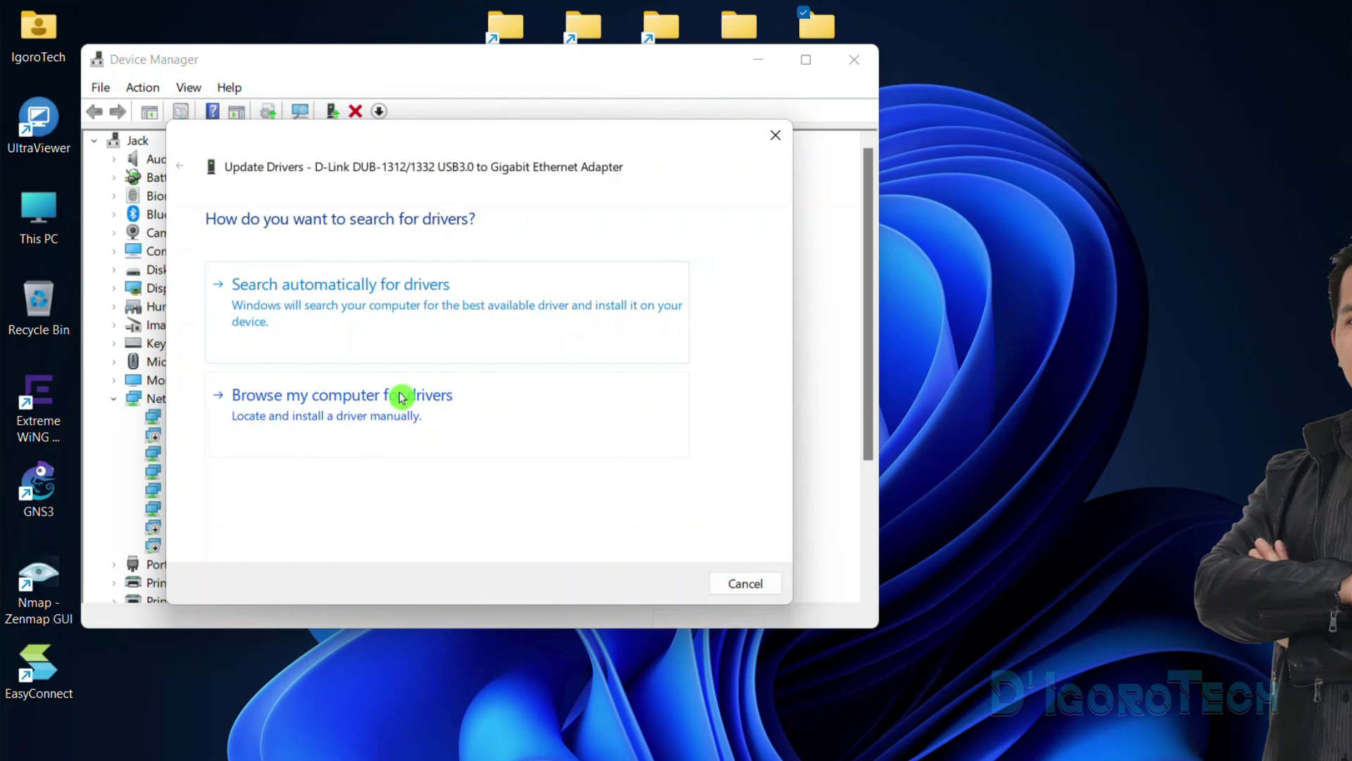
{"action": "left_click", "coordinate": [326, 426]}
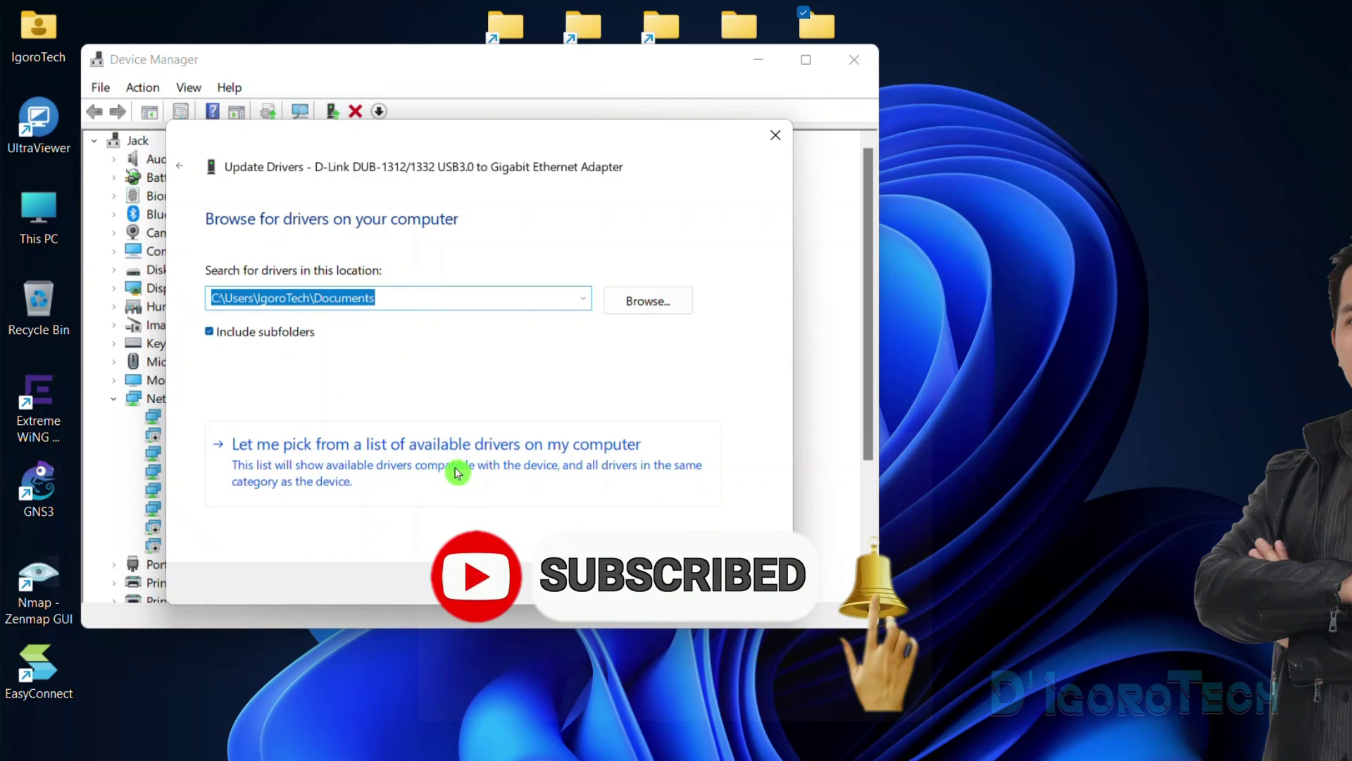
{"action": "left_click", "coordinate": [365, 461]}
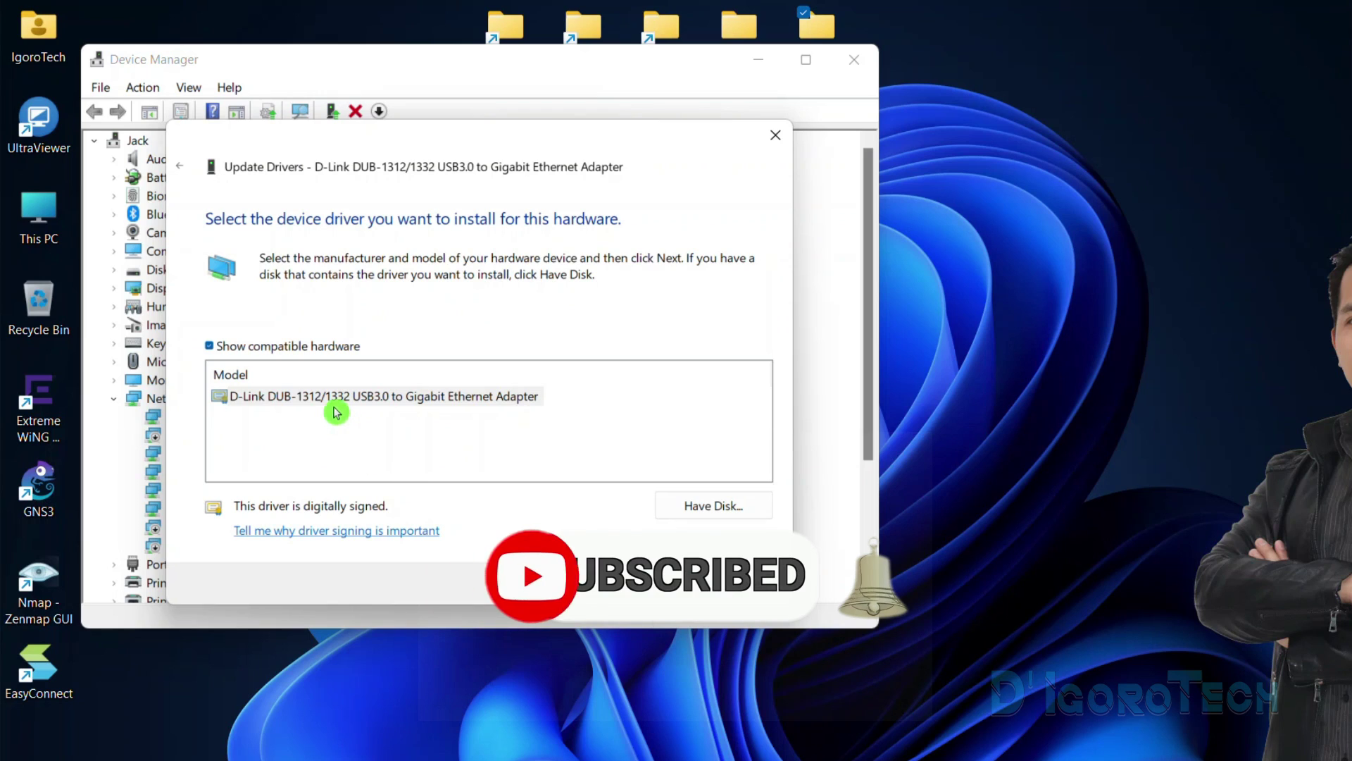
{"action": "left_click", "coordinate": [341, 396]}
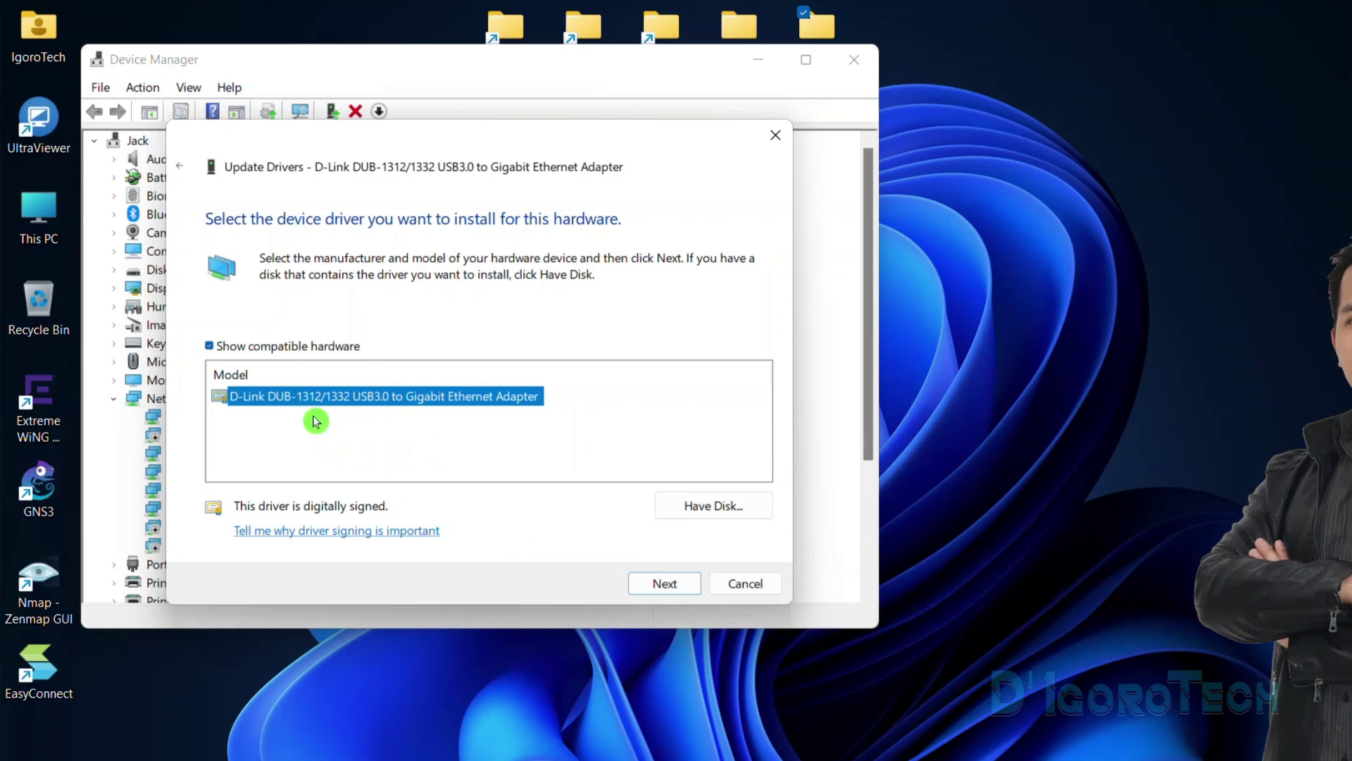
{"action": "left_click", "coordinate": [660, 596]}
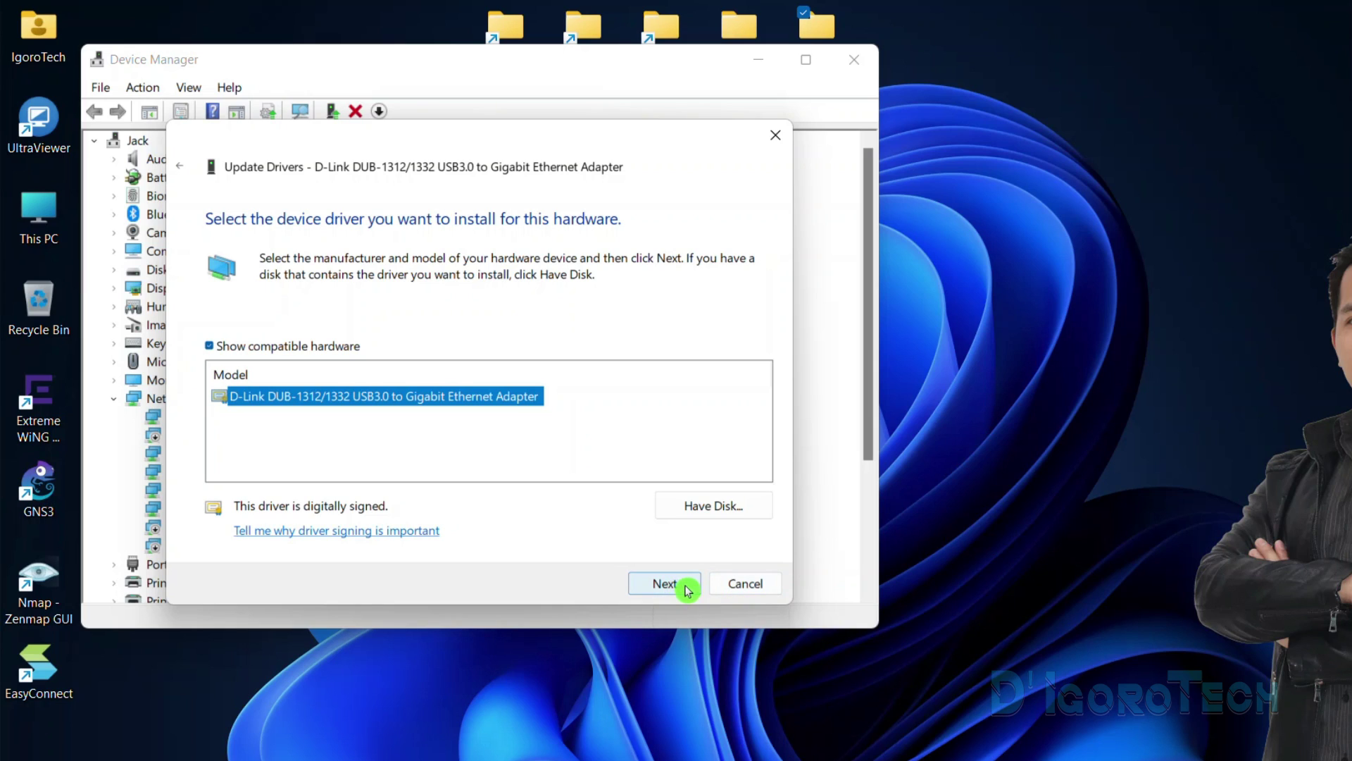
{"action": "left_click", "coordinate": [738, 590]}
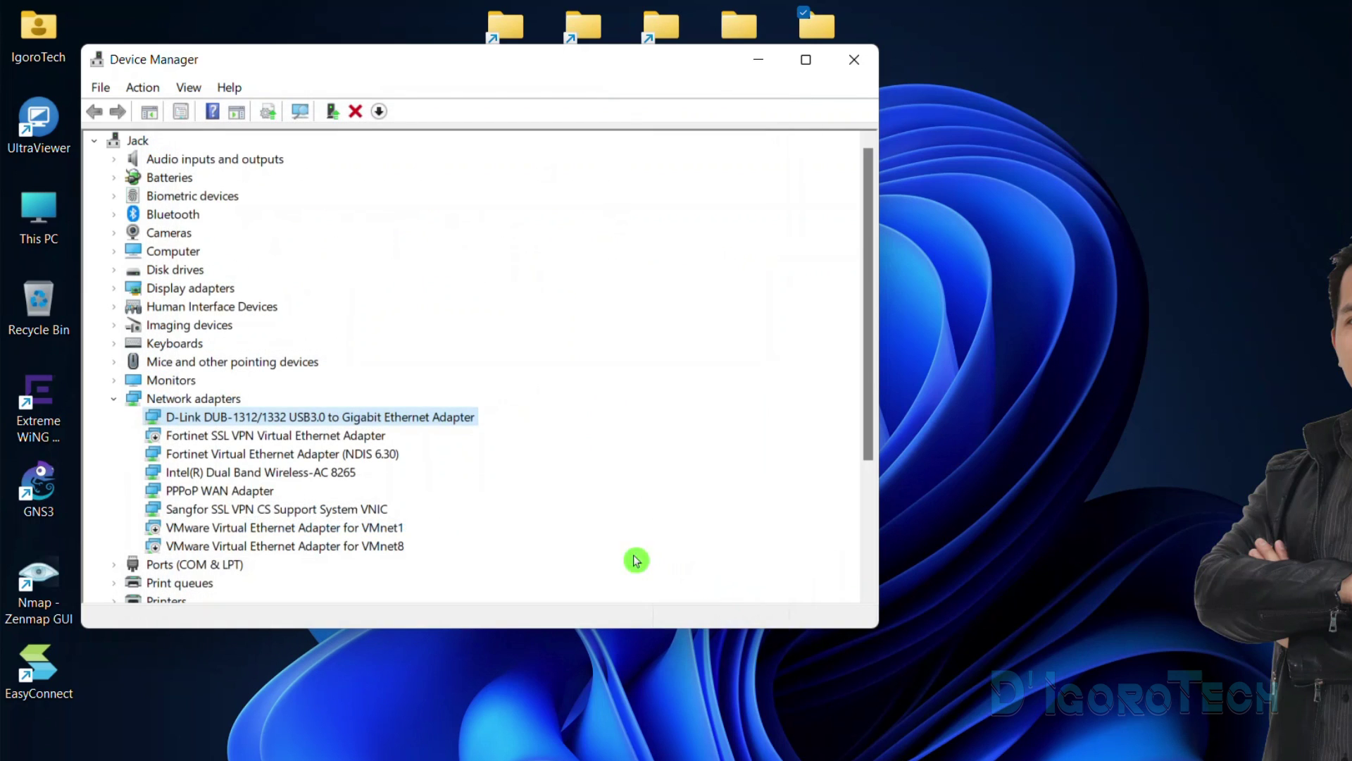
- Close Device Manager and launch Command Prompt as administrator
{"action": "left_click", "coordinate": [855, 60]}
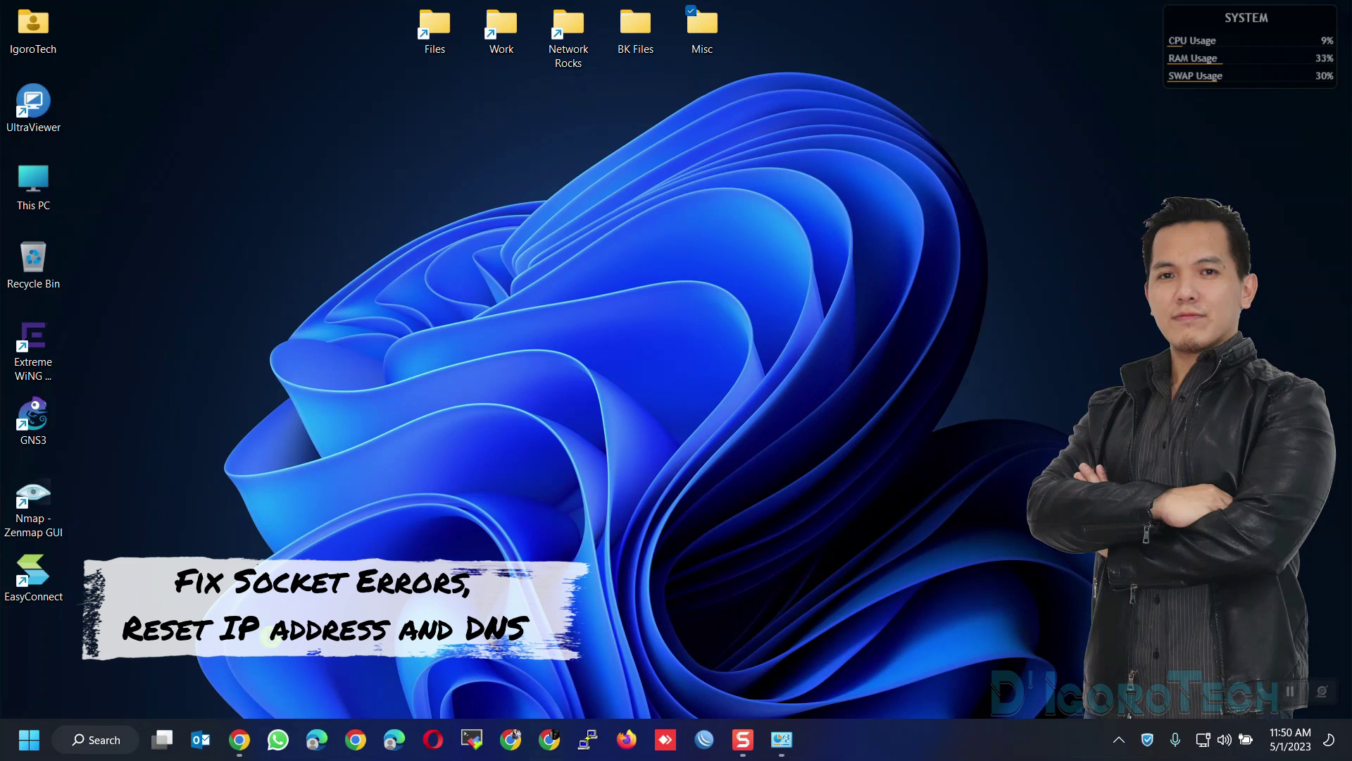
{"action": "left_click", "coordinate": [88, 745]}
{"action": "type", "text": "cmd"}
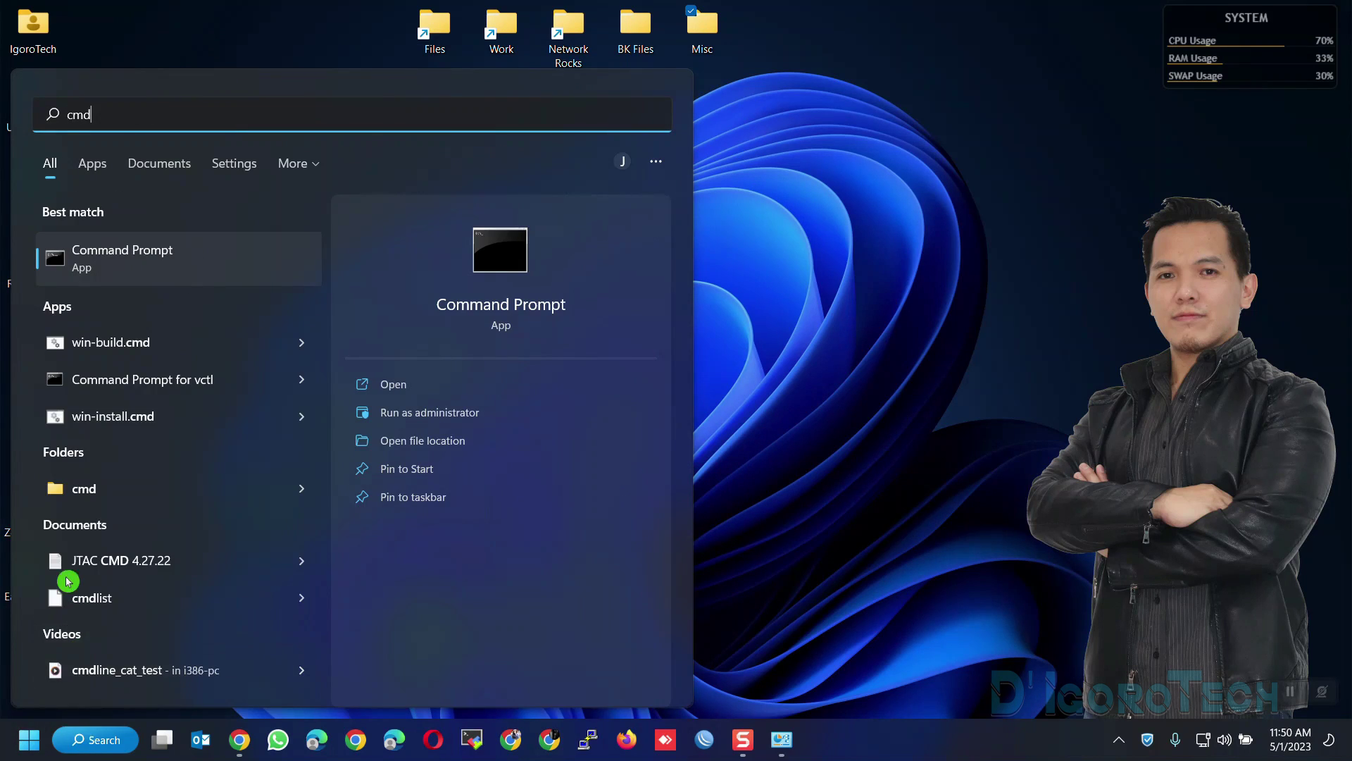
{"action": "right_click", "coordinate": [157, 287]}
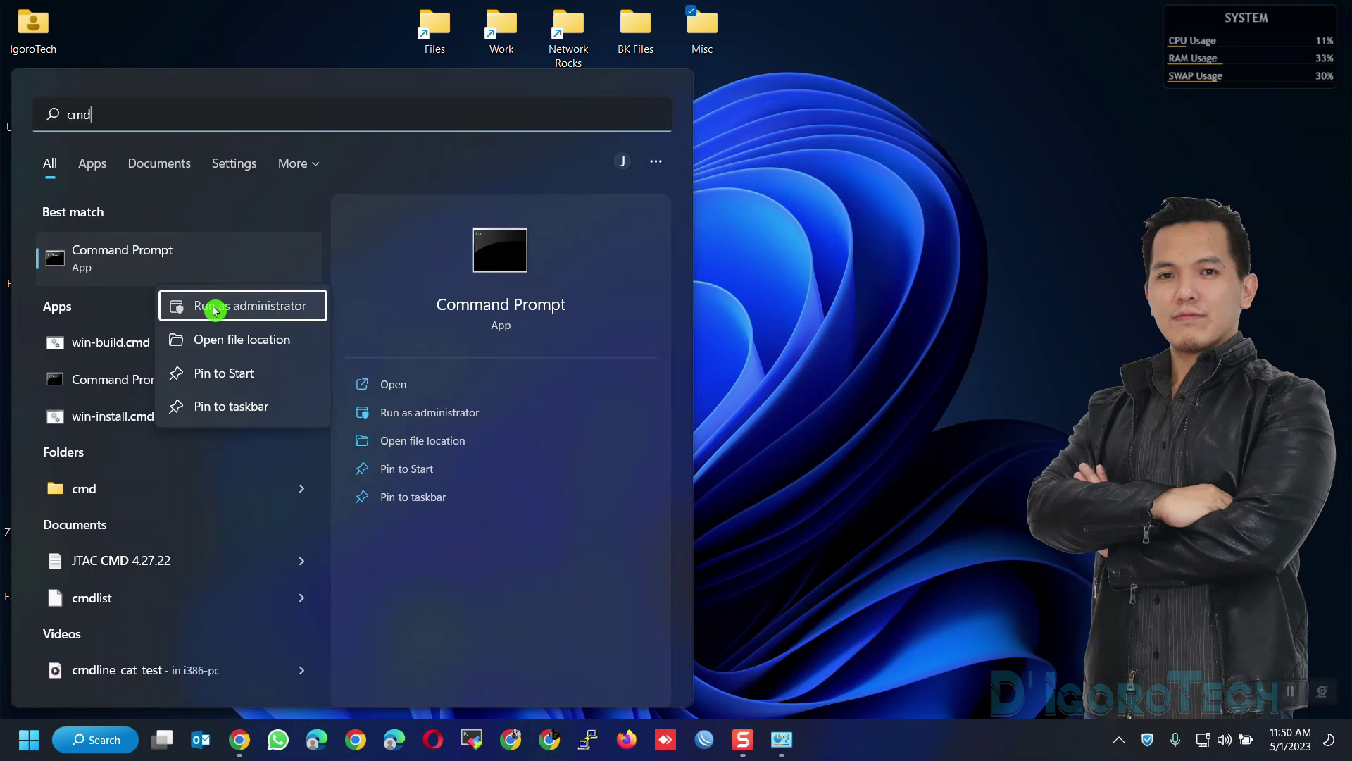
{"action": "left_click", "coordinate": [215, 307]}
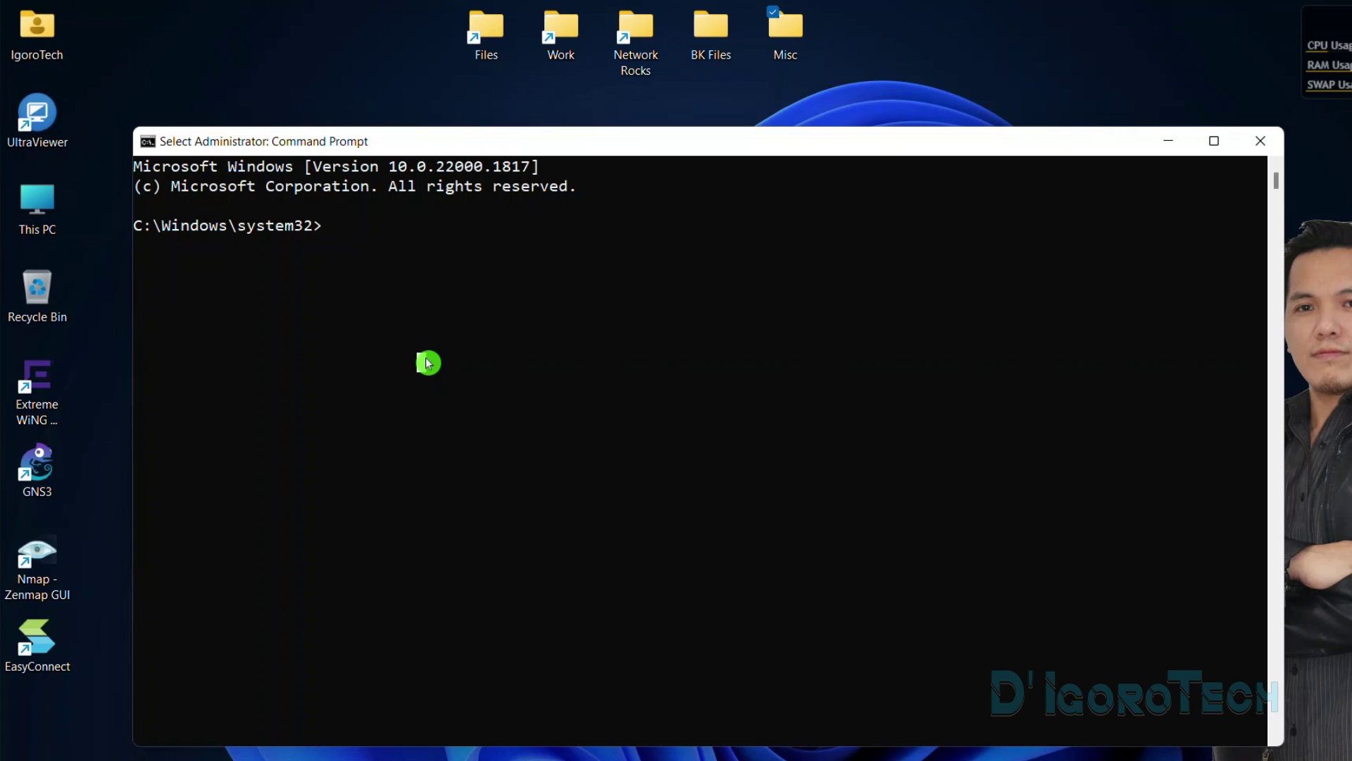
- Run 'netsh winsock reset', 'netsh int ip reset' and 'ipconfig /flushdns', then exit
{"action": "type", "text": "netsh"}
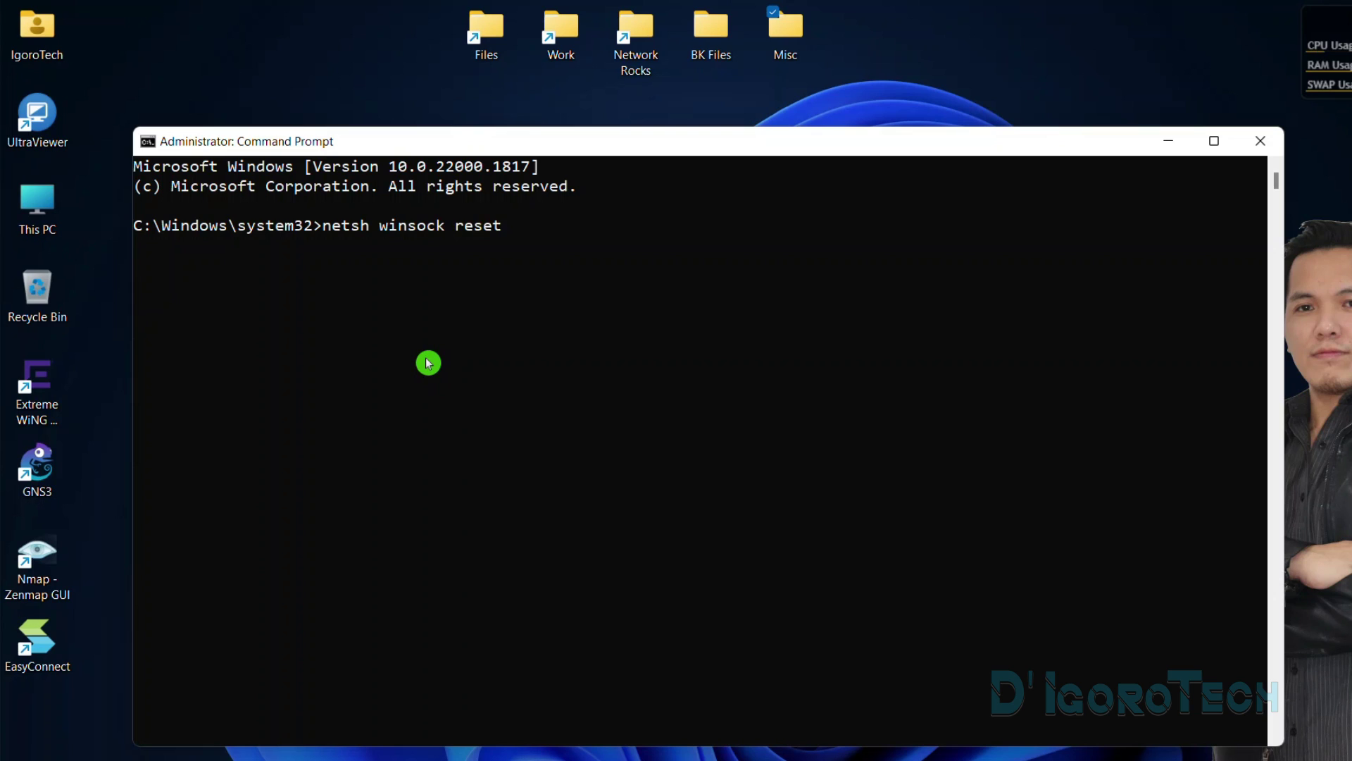
{"action": "type", "text": " winsock reset"}
{"action": "key", "text": "Return"}
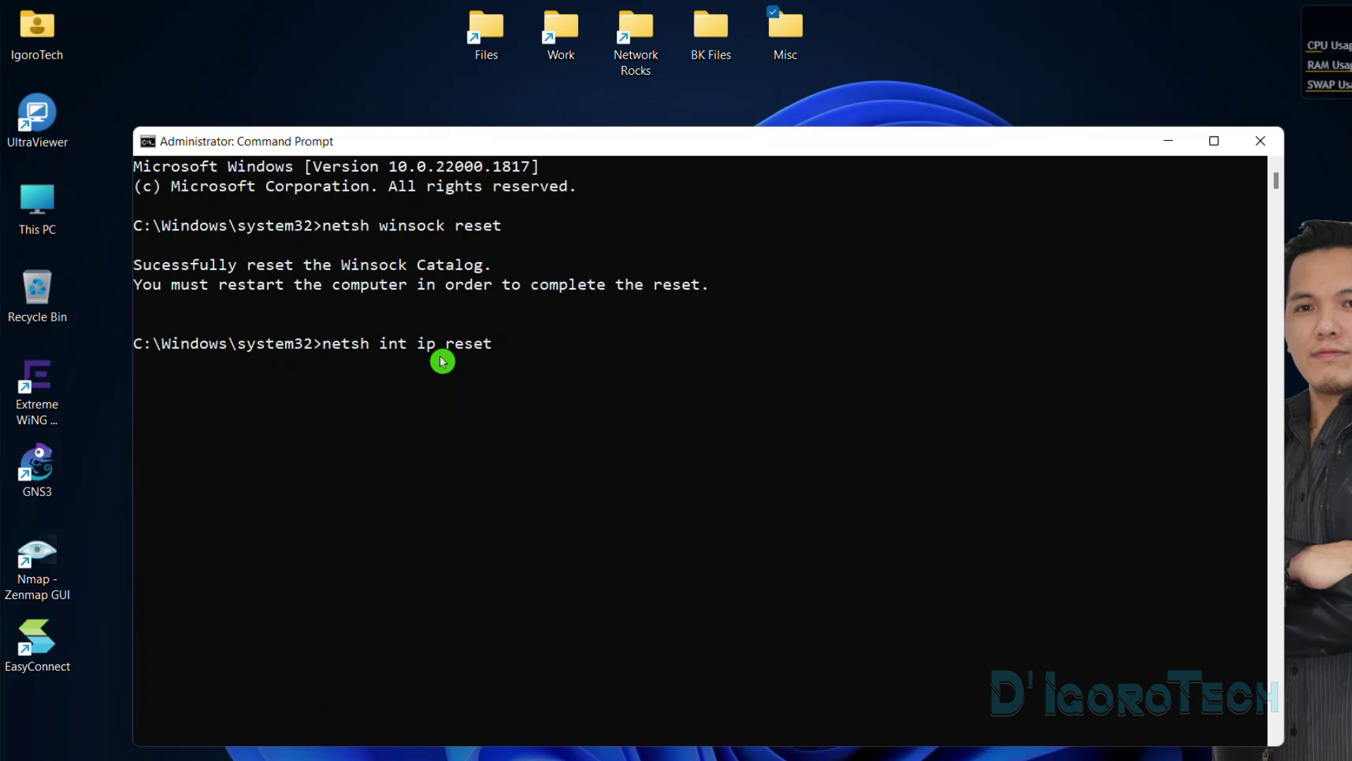
{"action": "key", "text": "Return"}
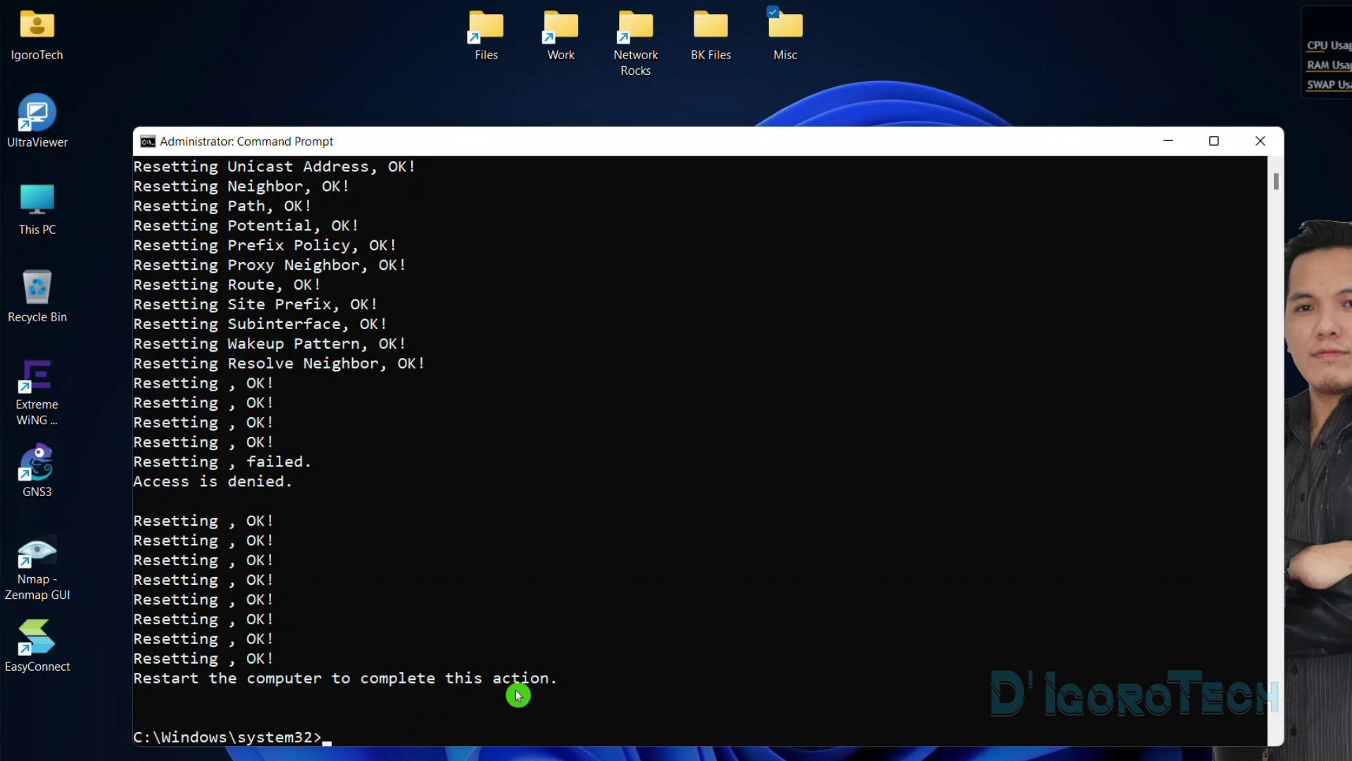
{"action": "type", "text": "ipconfig /flushdns"}
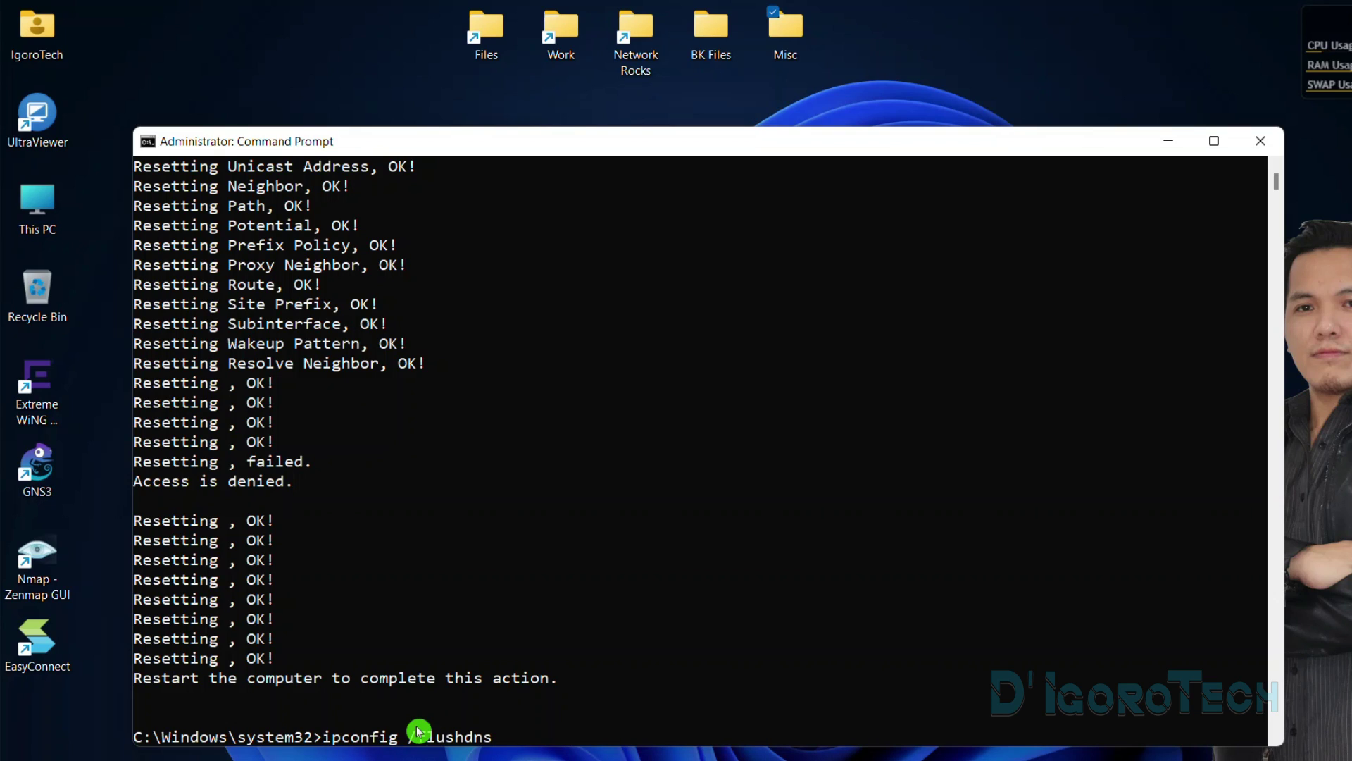
{"action": "key", "text": "Return"}
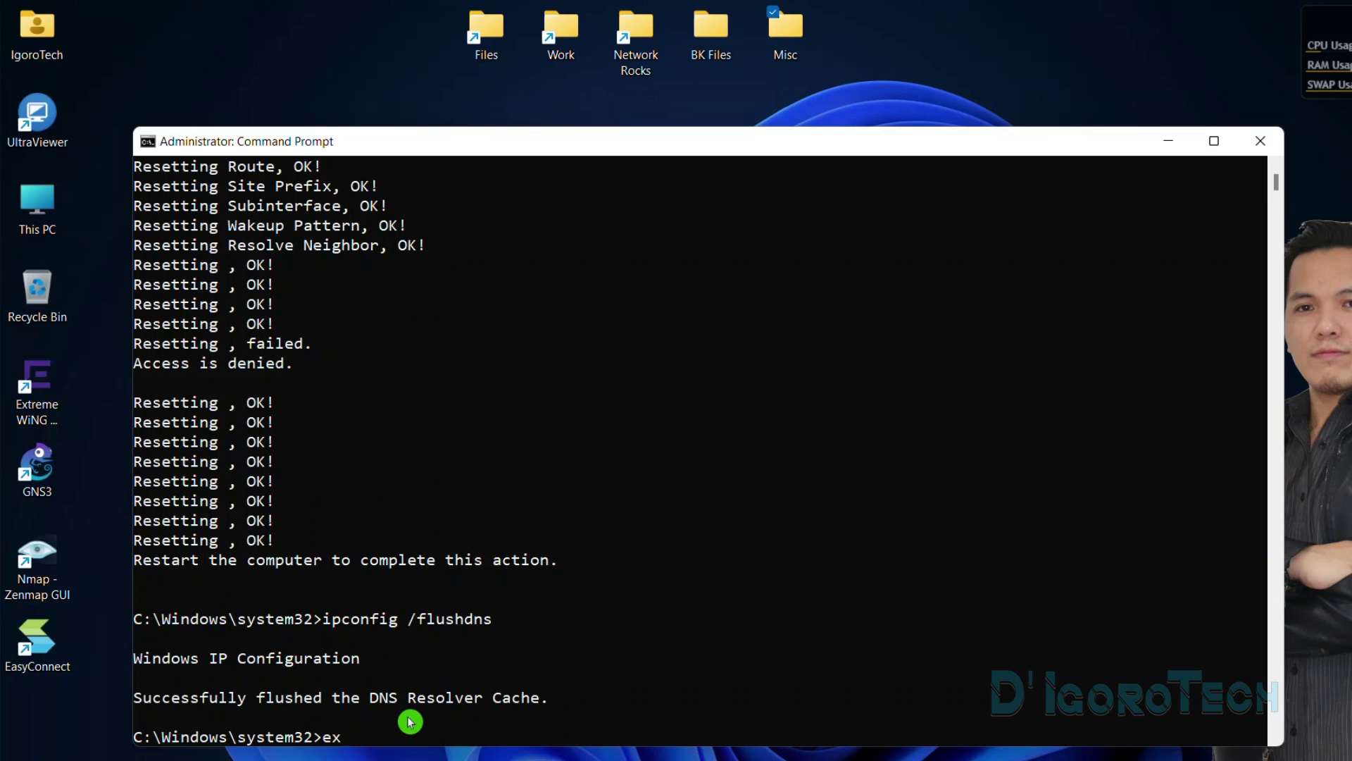
{"action": "key", "text": "Return"}
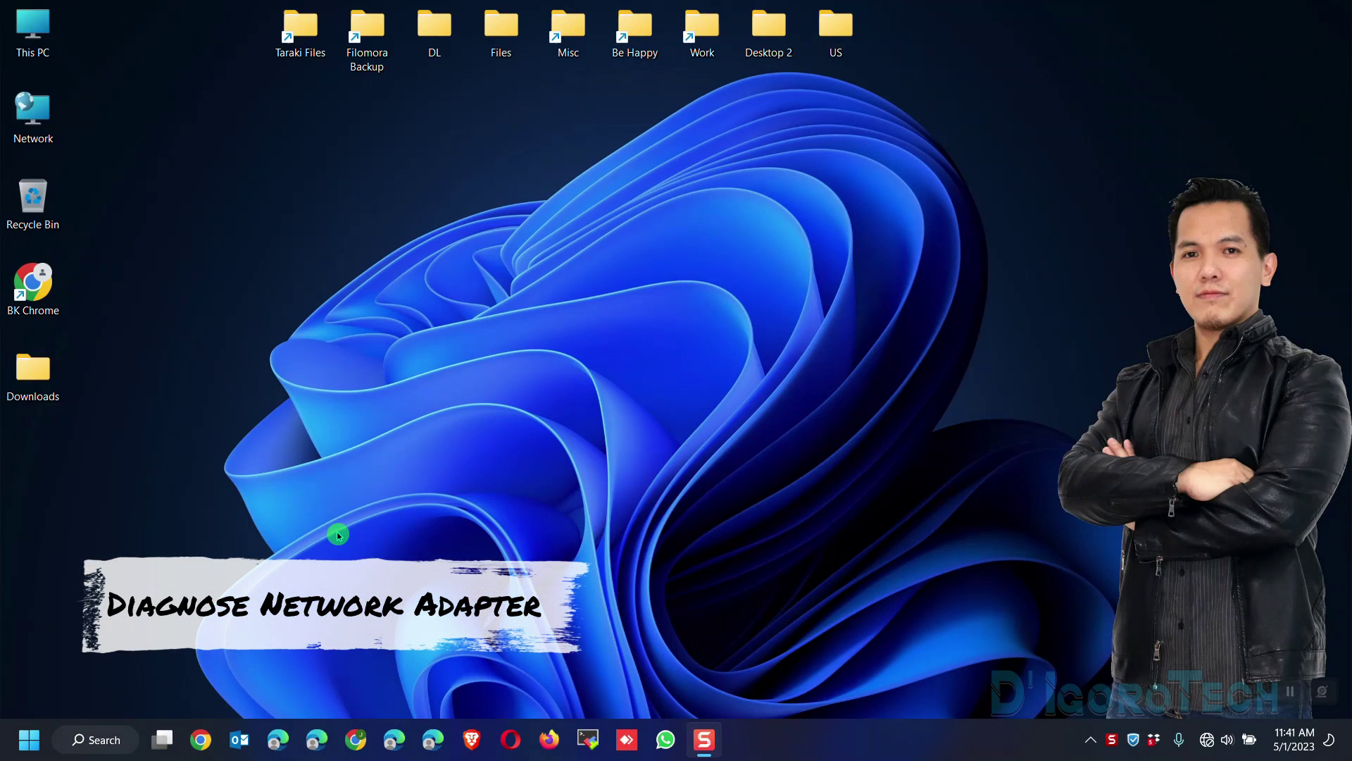
- Open Network Connections and run Diagnose on the Ethernet 4 connection
{"action": "left_click", "coordinate": [102, 738]}
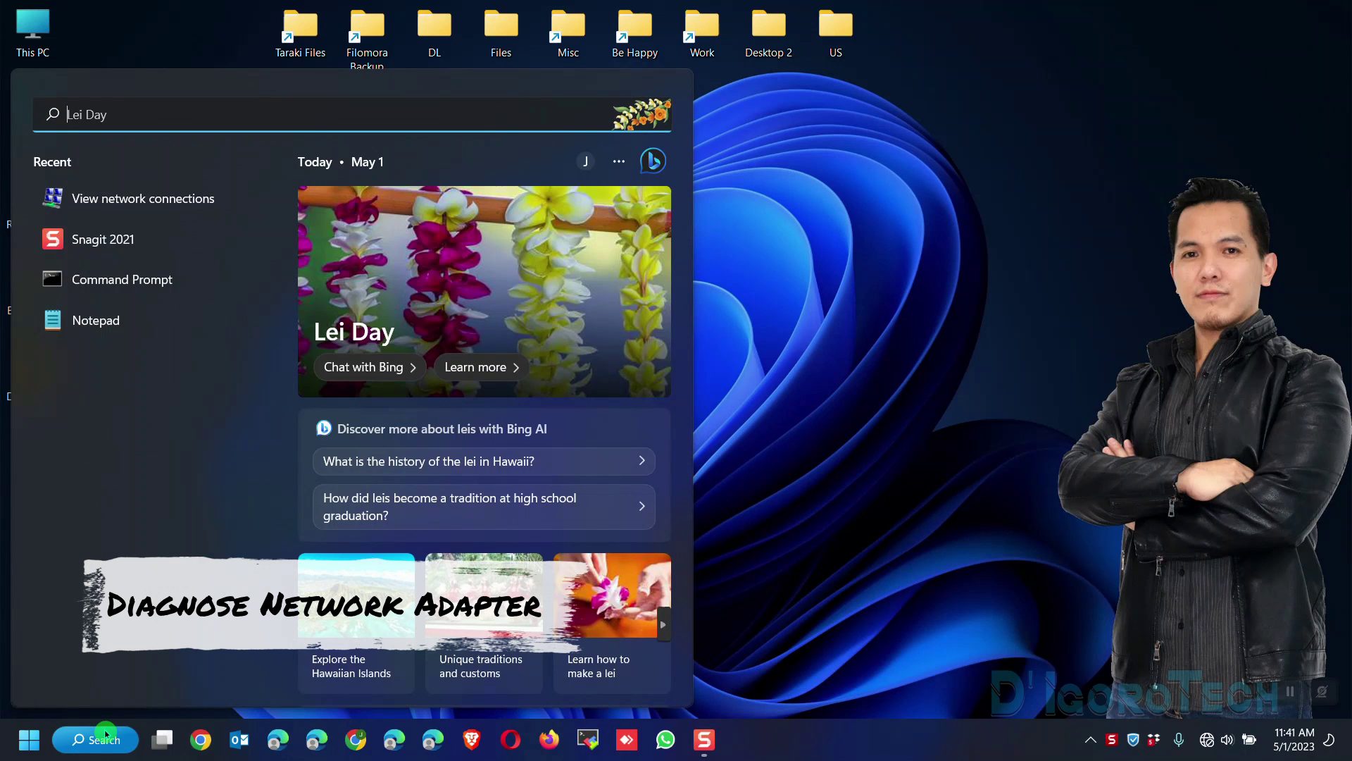
{"action": "type", "text": "network co"}
{"action": "left_click", "coordinate": [141, 262]}
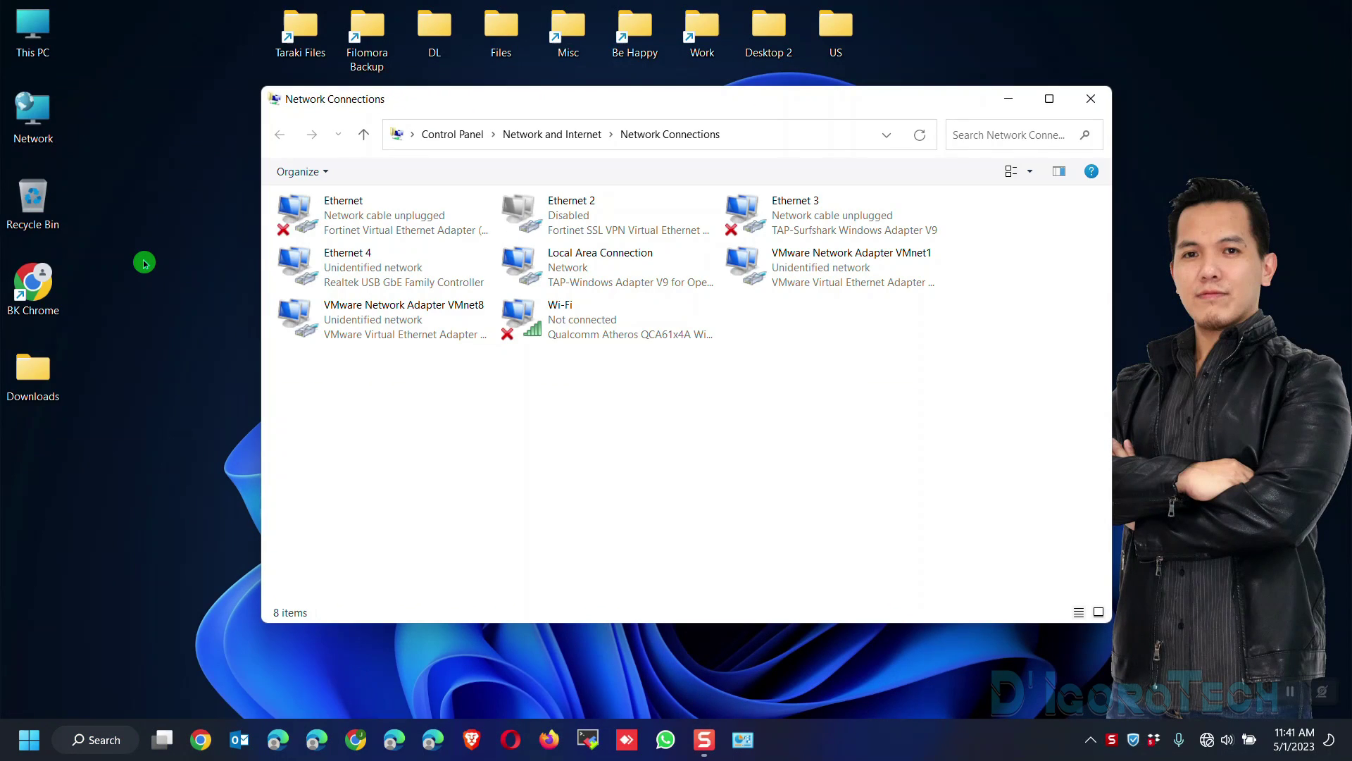
{"action": "left_click", "coordinate": [346, 271]}
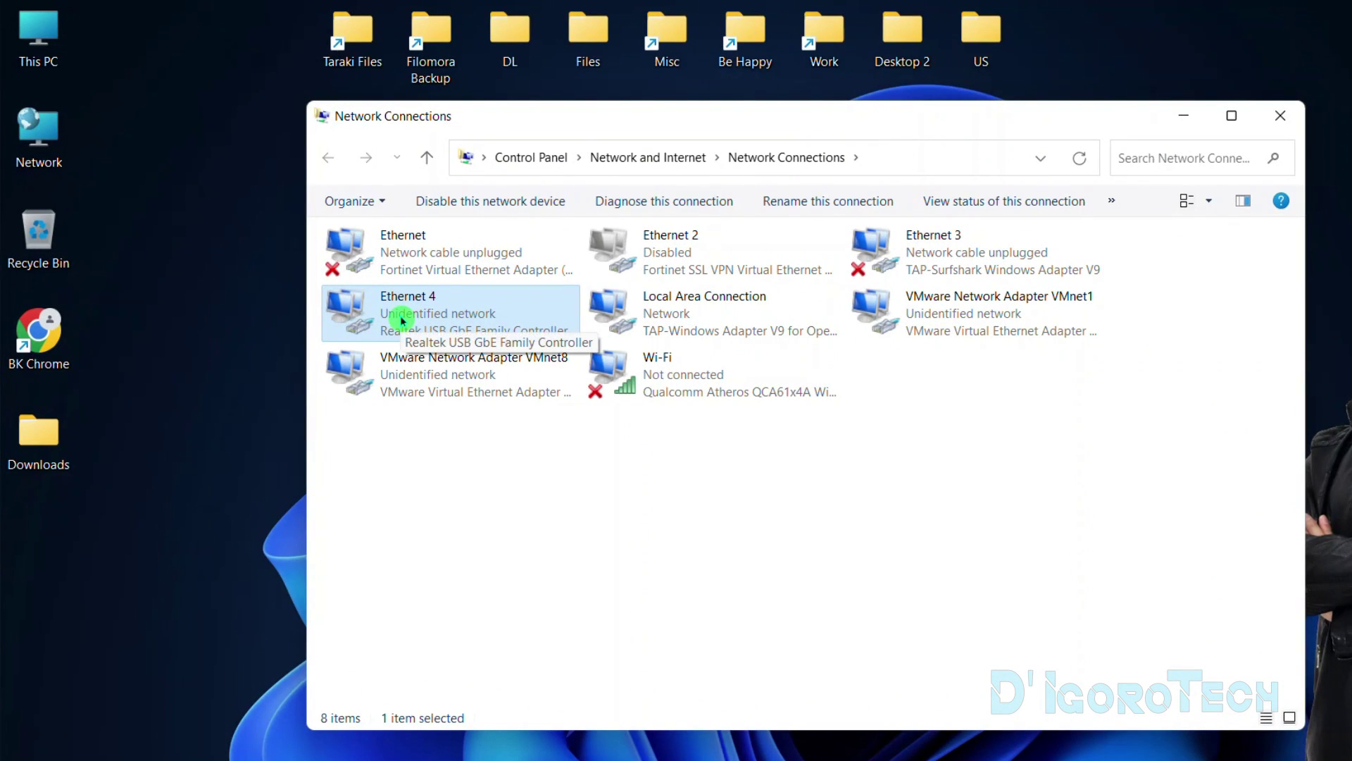
{"action": "right_click", "coordinate": [402, 319]}
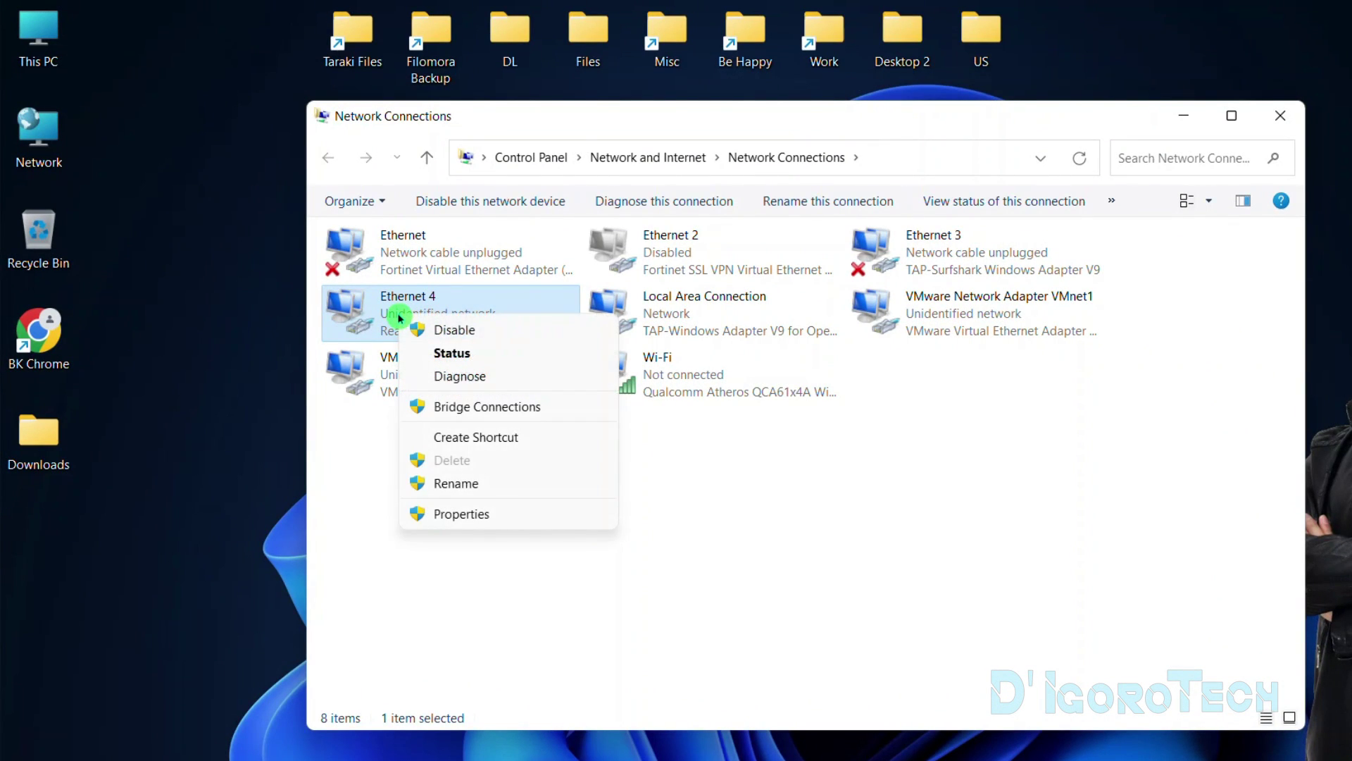
{"action": "left_click", "coordinate": [453, 375]}
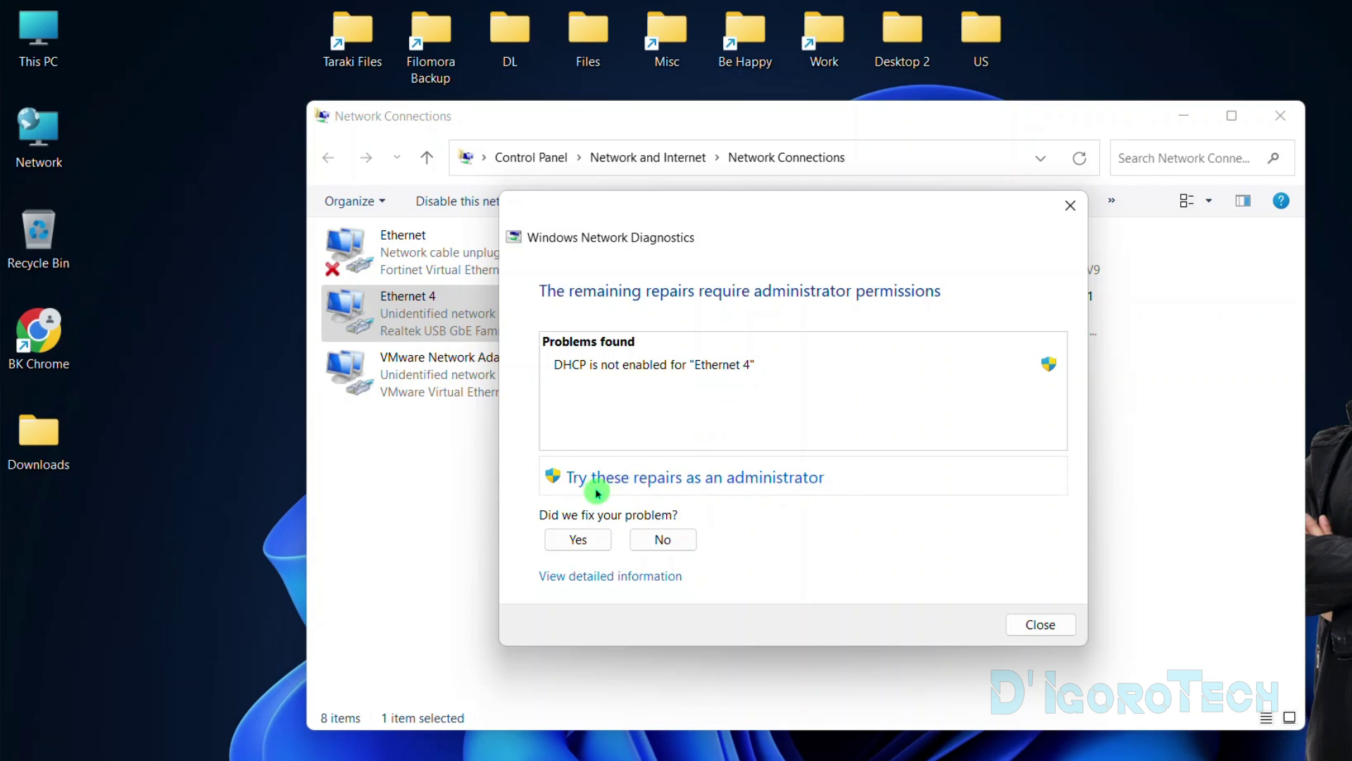
- Retry the repairs as administrator, apply the DHCP fix, and close the troubleshooter
{"action": "left_click", "coordinate": [662, 479]}
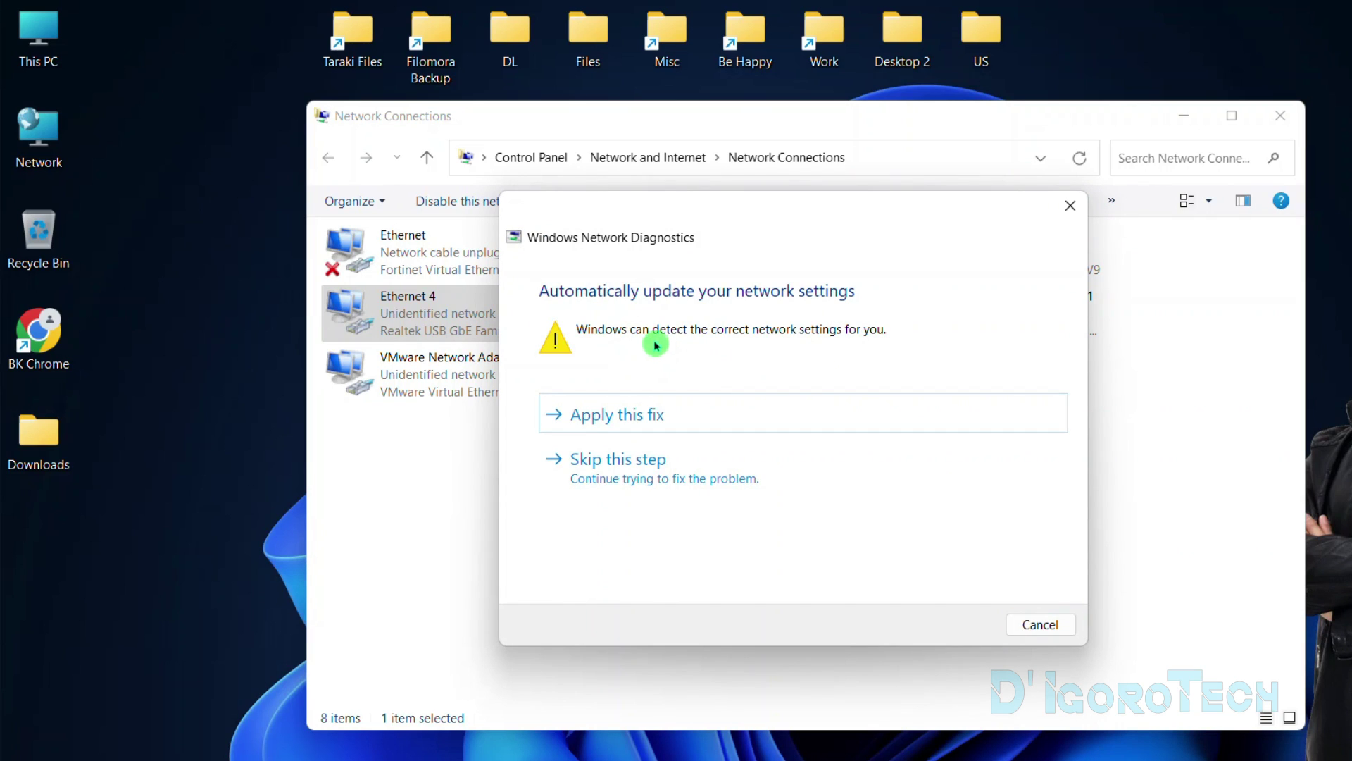
{"action": "left_click", "coordinate": [614, 420]}
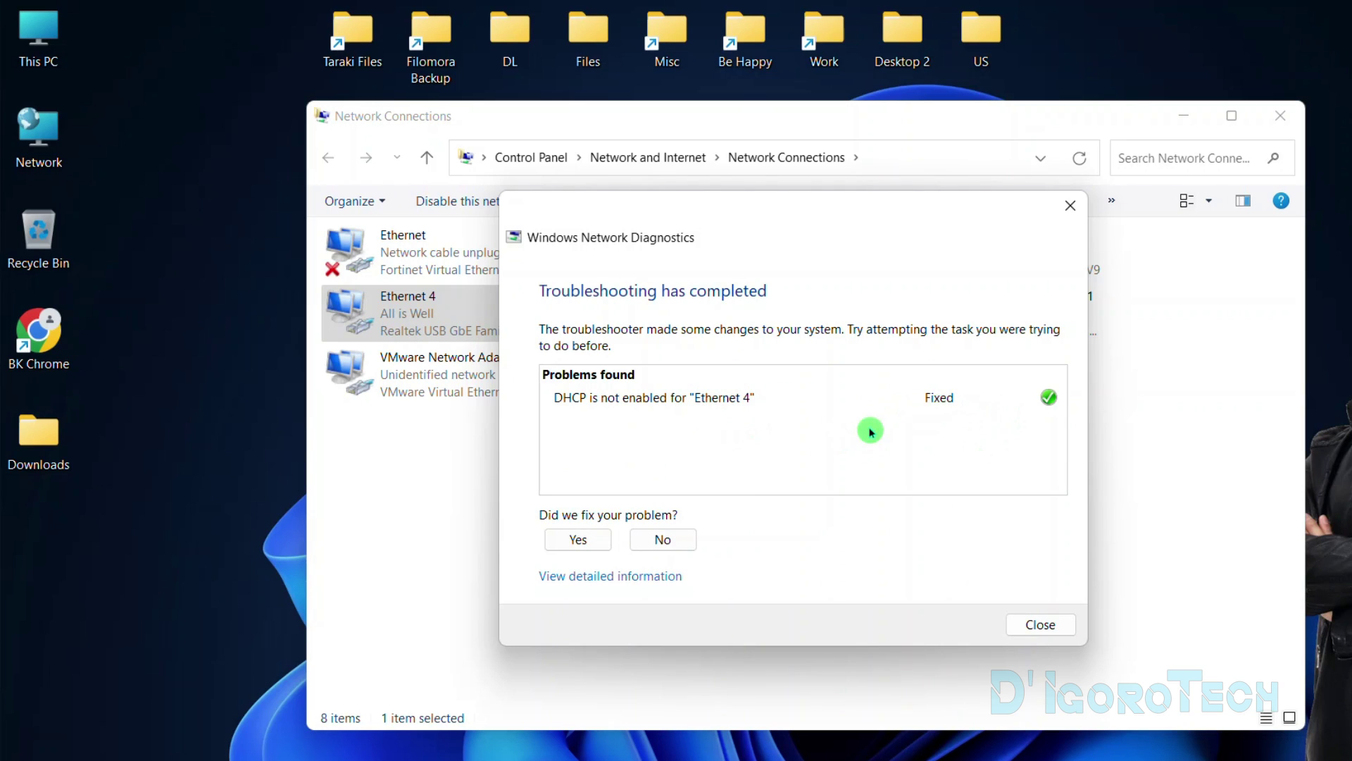
{"action": "left_click", "coordinate": [1041, 629]}
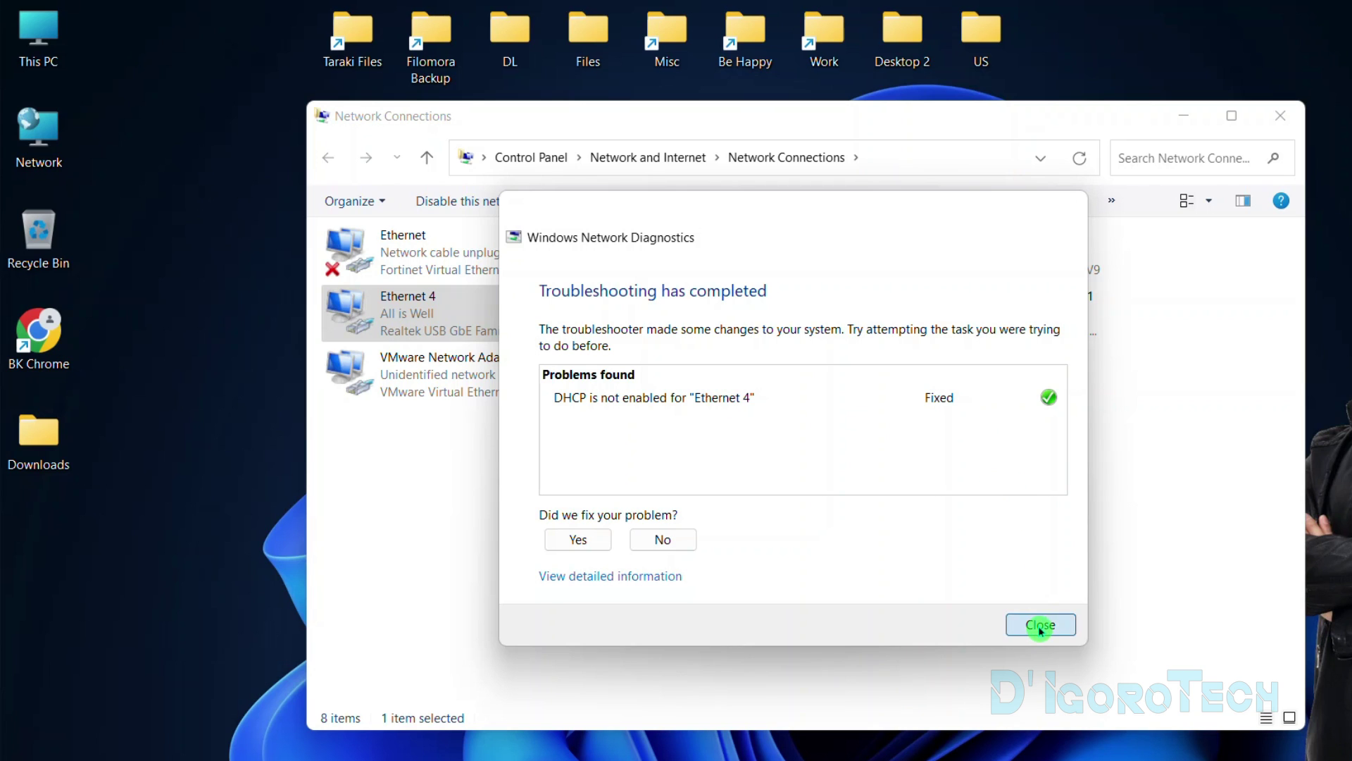
{"action": "left_click", "coordinate": [726, 512]}
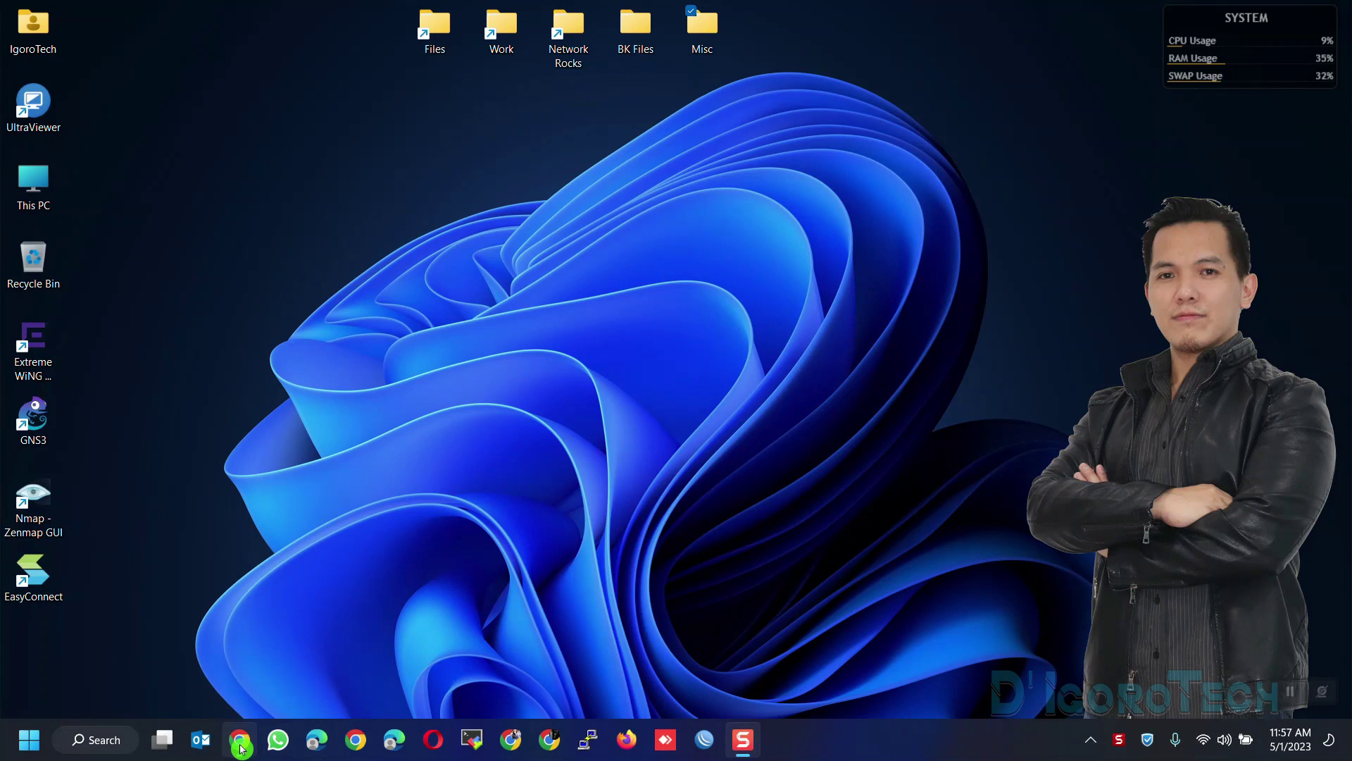
- On the ASUS router's LAN > DHCP Server page in Chrome, enter DNS Server 8.8.8.8
{"action": "mouse_move", "coordinate": [240, 739]}
{"action": "left_click", "coordinate": [247, 625]}
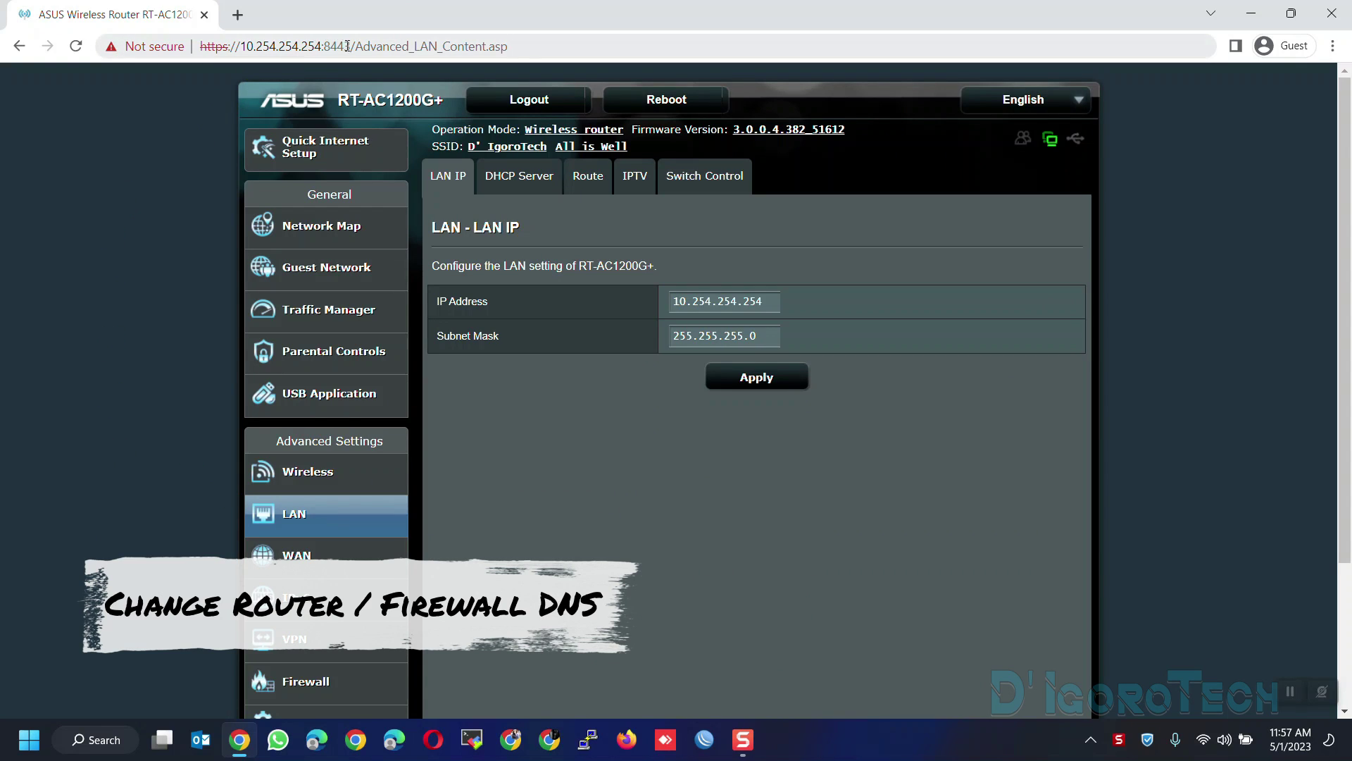
{"action": "left_click_drag", "start_coordinate": [350, 45], "coordinate": [200, 46]}
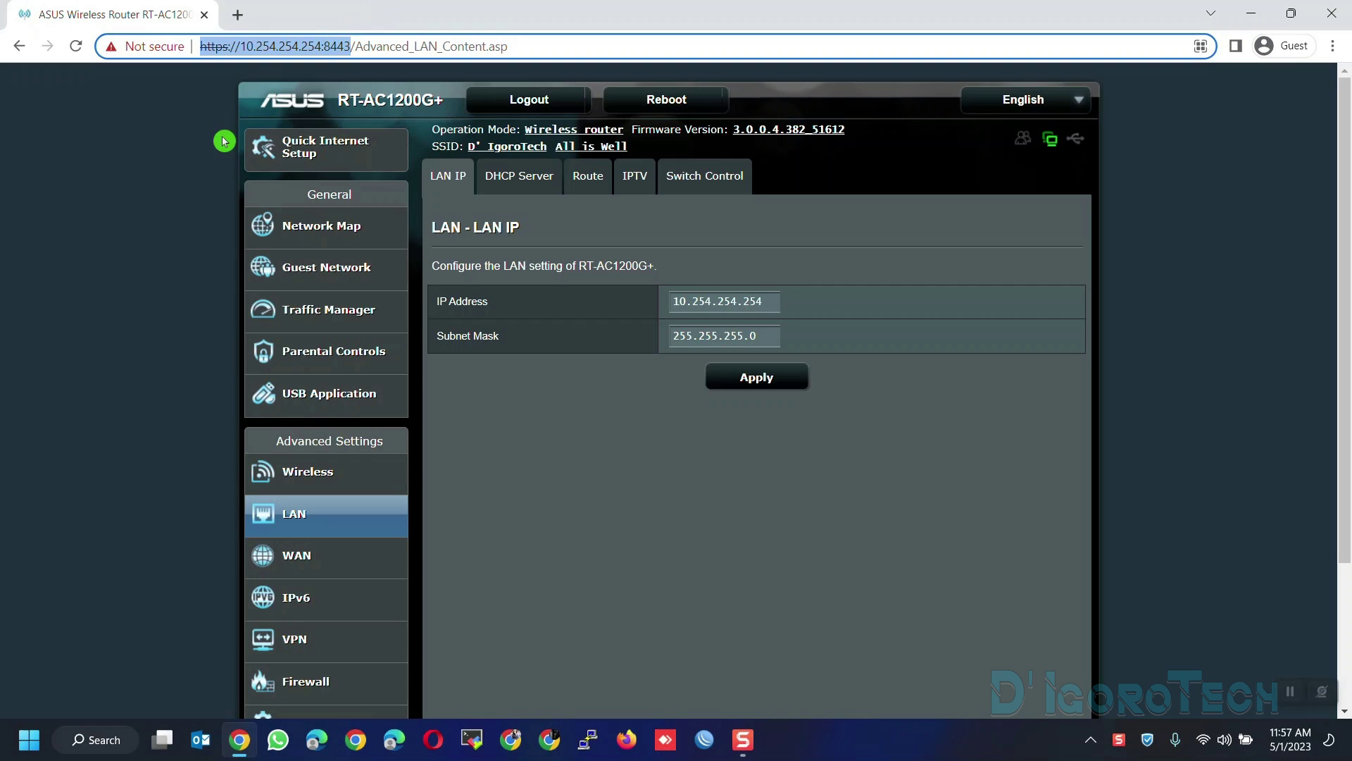
{"action": "left_click", "coordinate": [118, 248]}
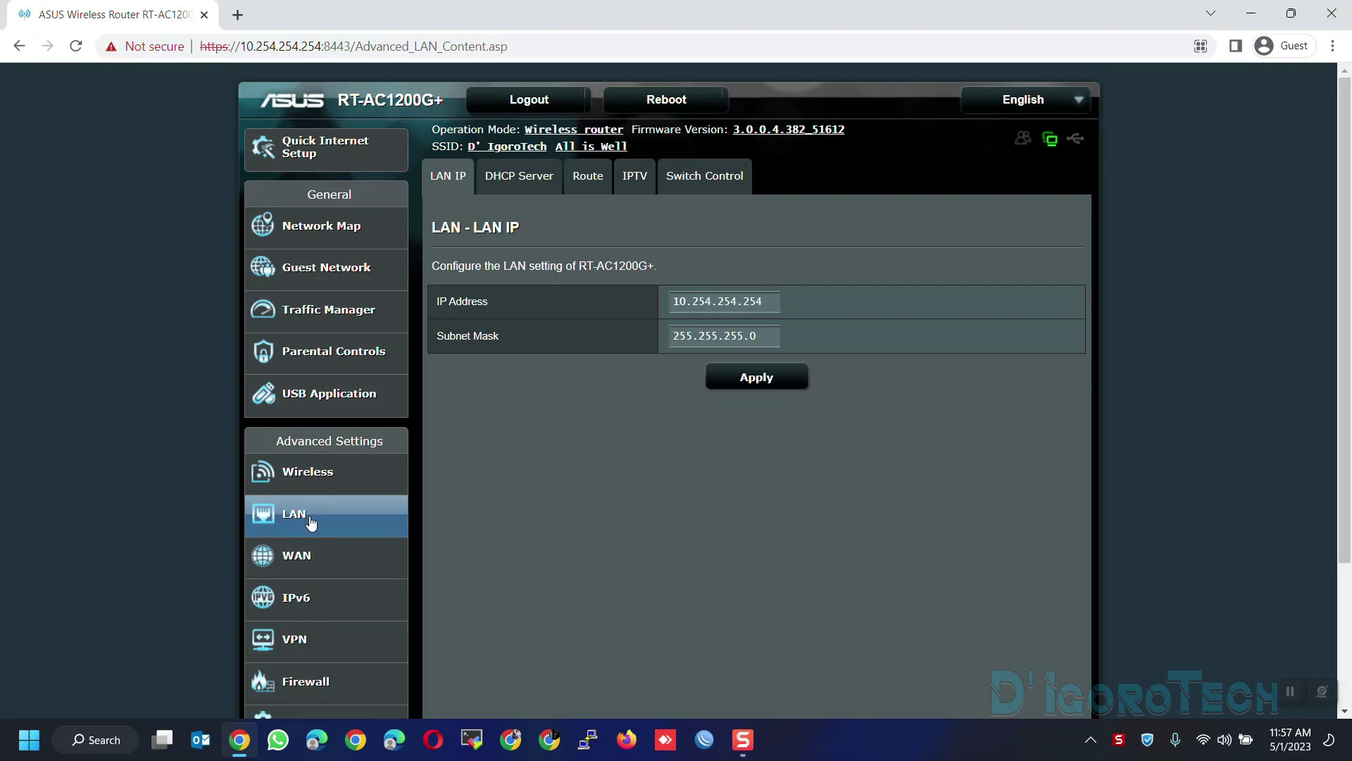
{"action": "left_click", "coordinate": [428, 358]}
{"action": "left_click", "coordinate": [521, 181]}
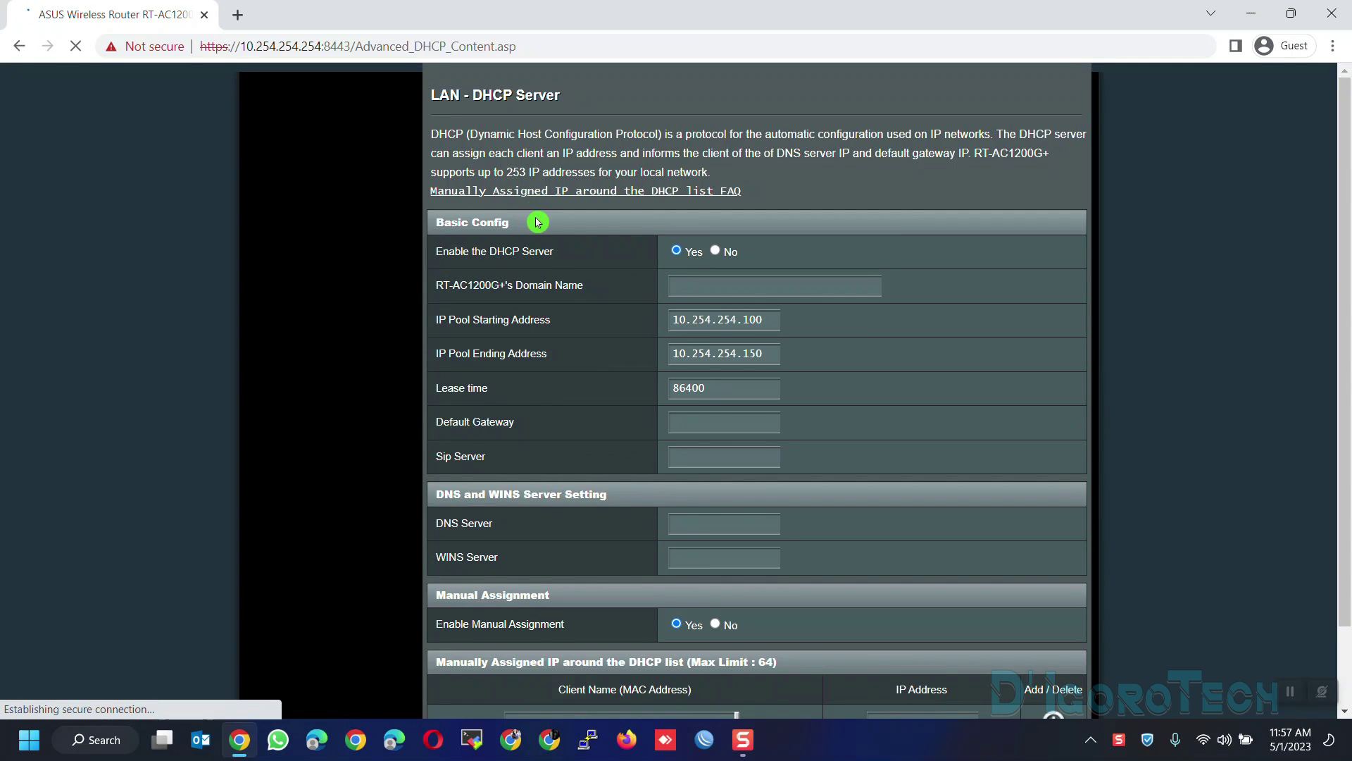
{"action": "scroll", "coordinate": [653, 516], "scroll_direction": "down", "scroll_amount": 2}
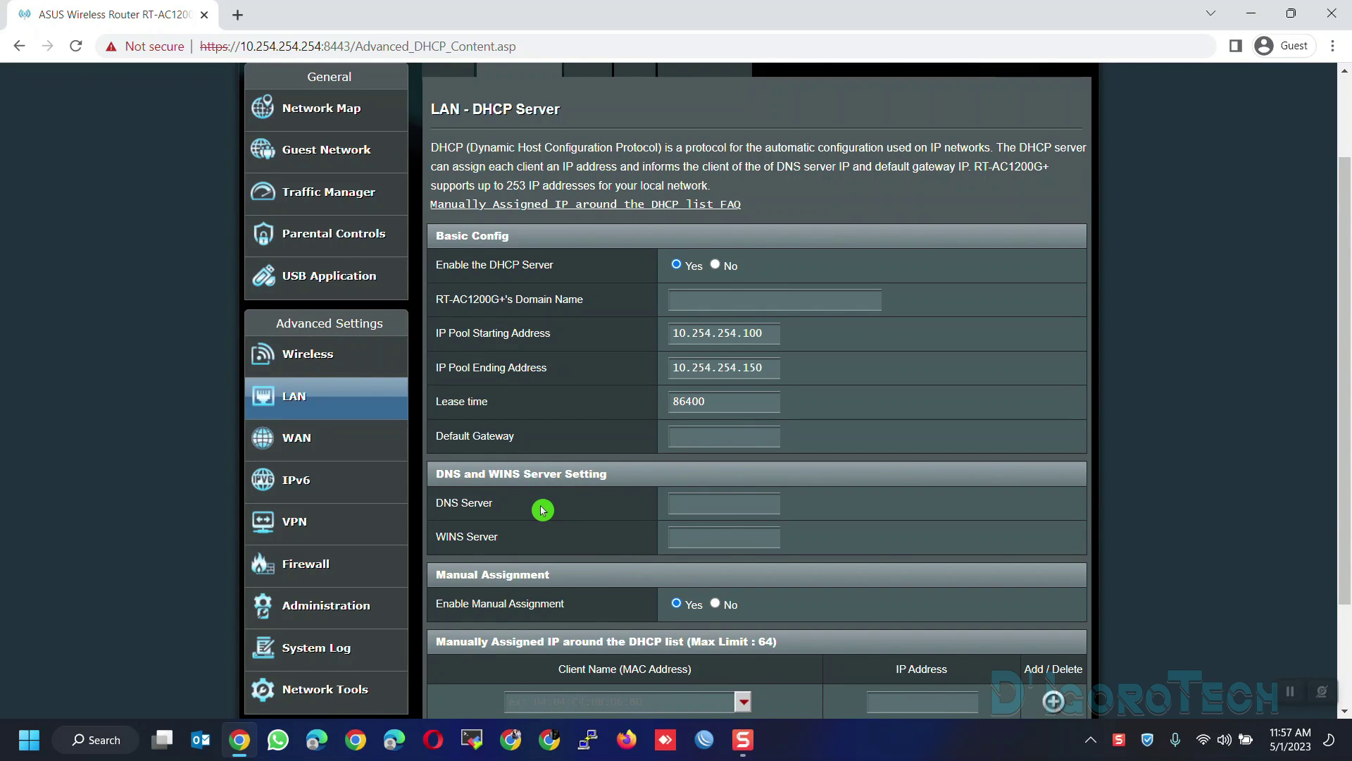
{"action": "left_click", "coordinate": [677, 504]}
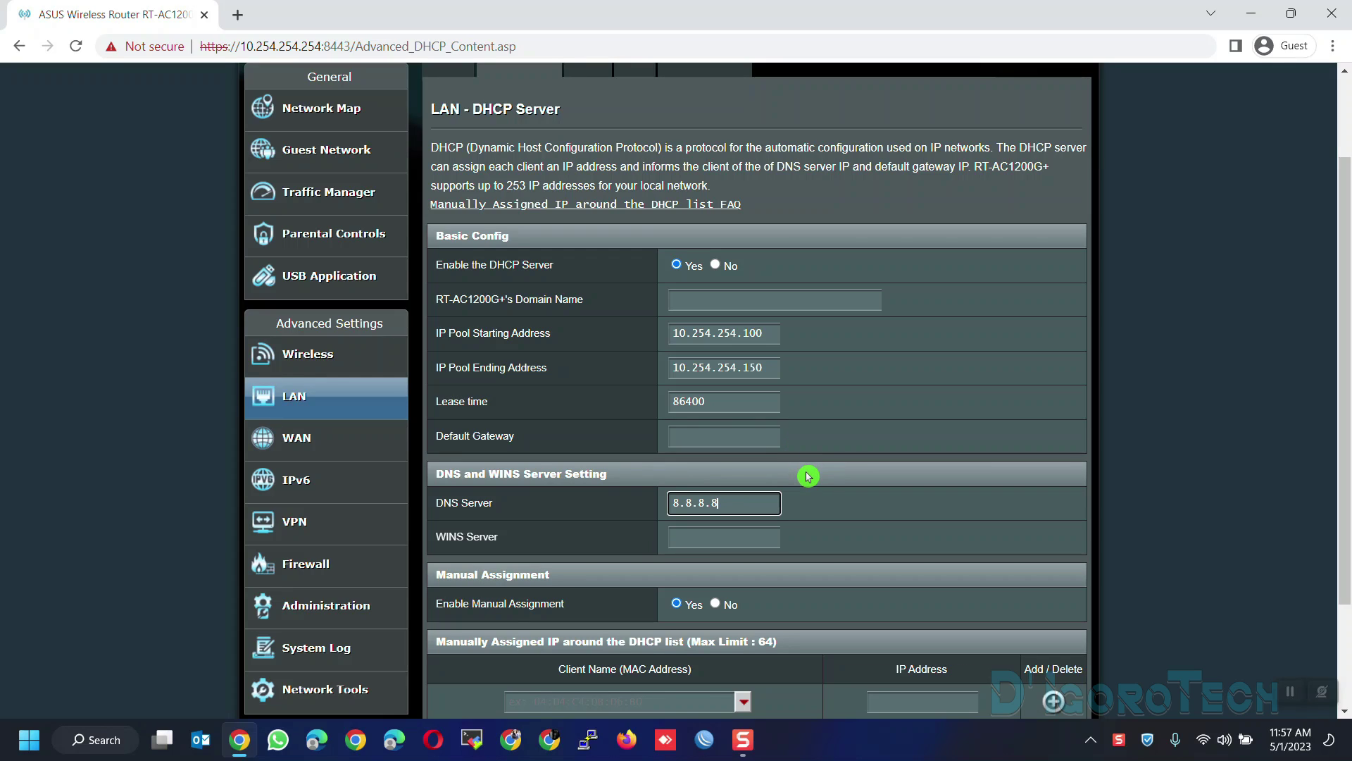
{"action": "scroll", "coordinate": [822, 517], "scroll_direction": "down", "scroll_amount": 2}
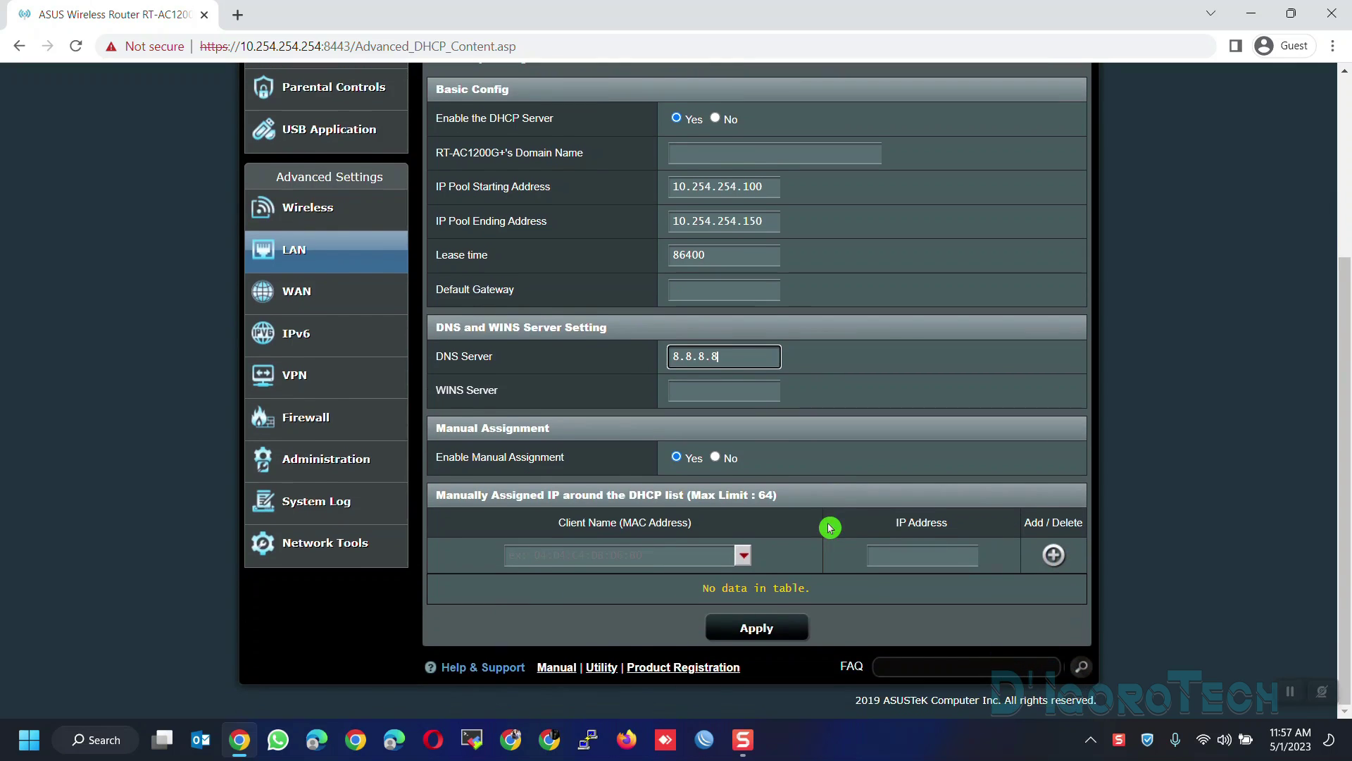
- Apply the DHCP Server settings so the router uses 8.8.8.8 as its DNS server
{"action": "left_click", "coordinate": [755, 633]}
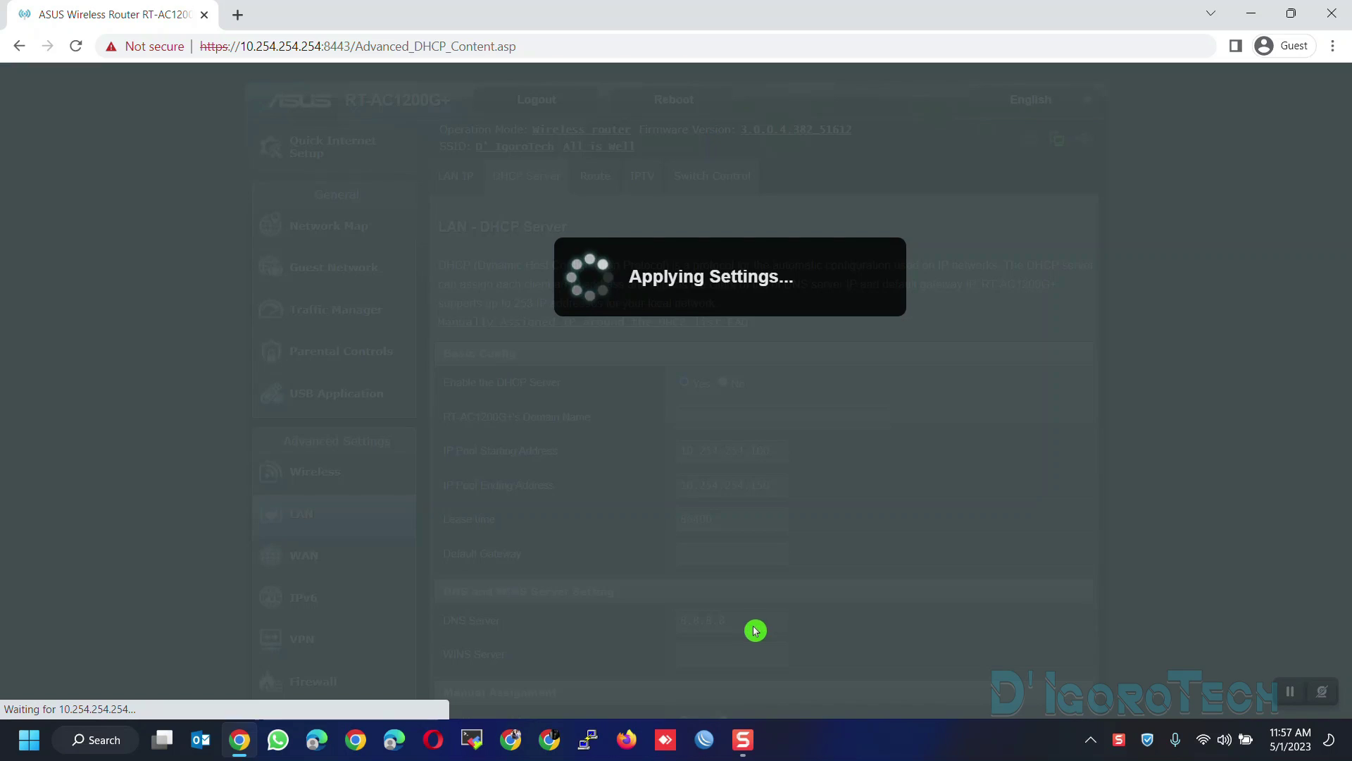